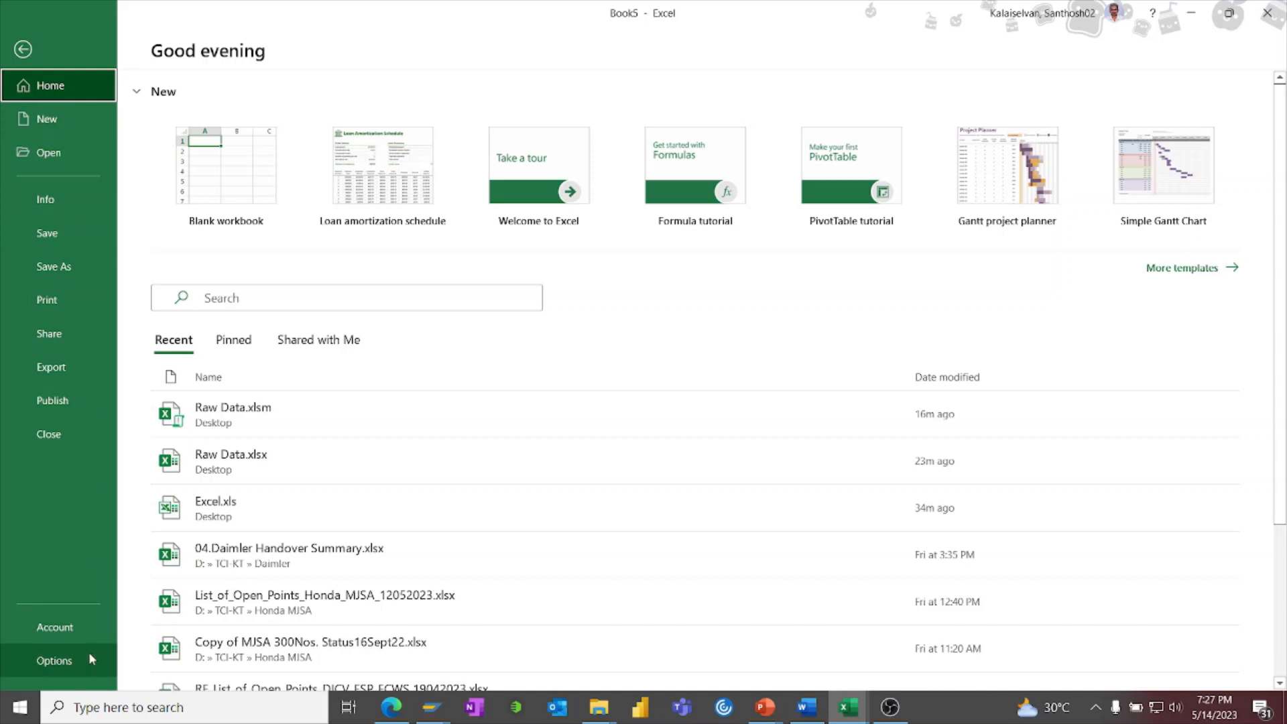
Enable all VBA macros in the Trust Center's macro settings and apply the change
click(85, 659)
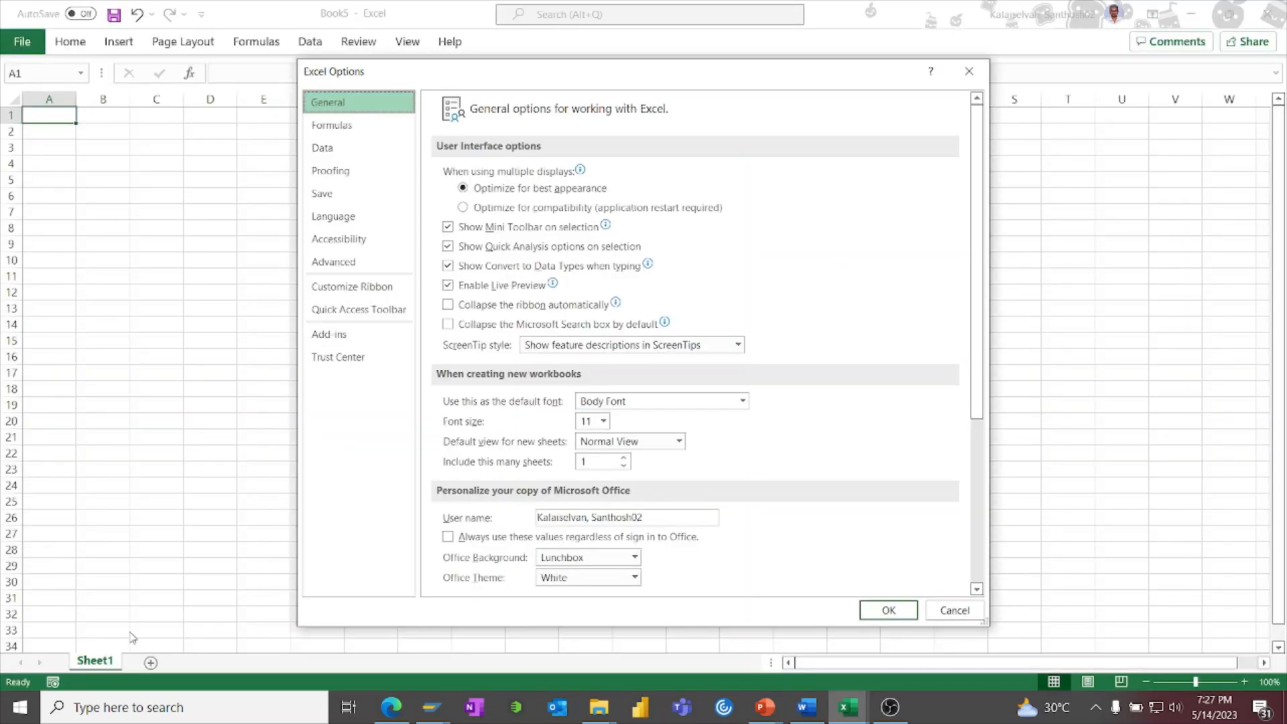
click(362, 357)
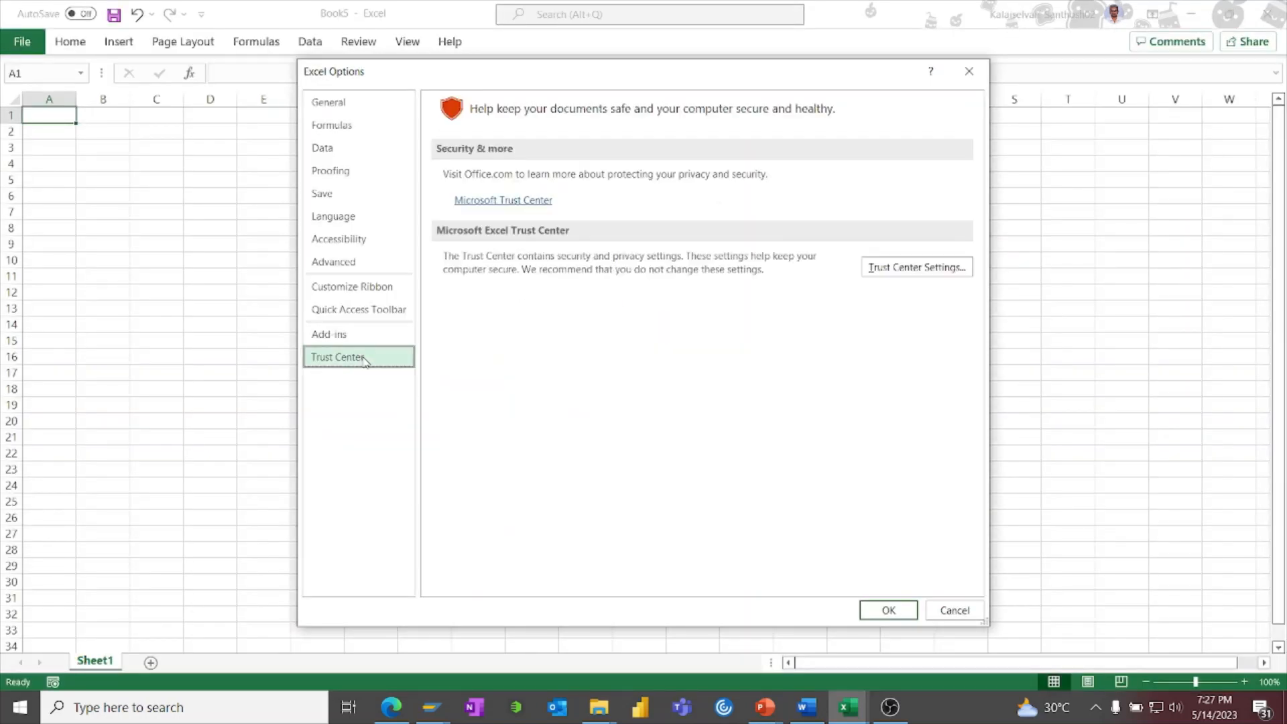
click(937, 270)
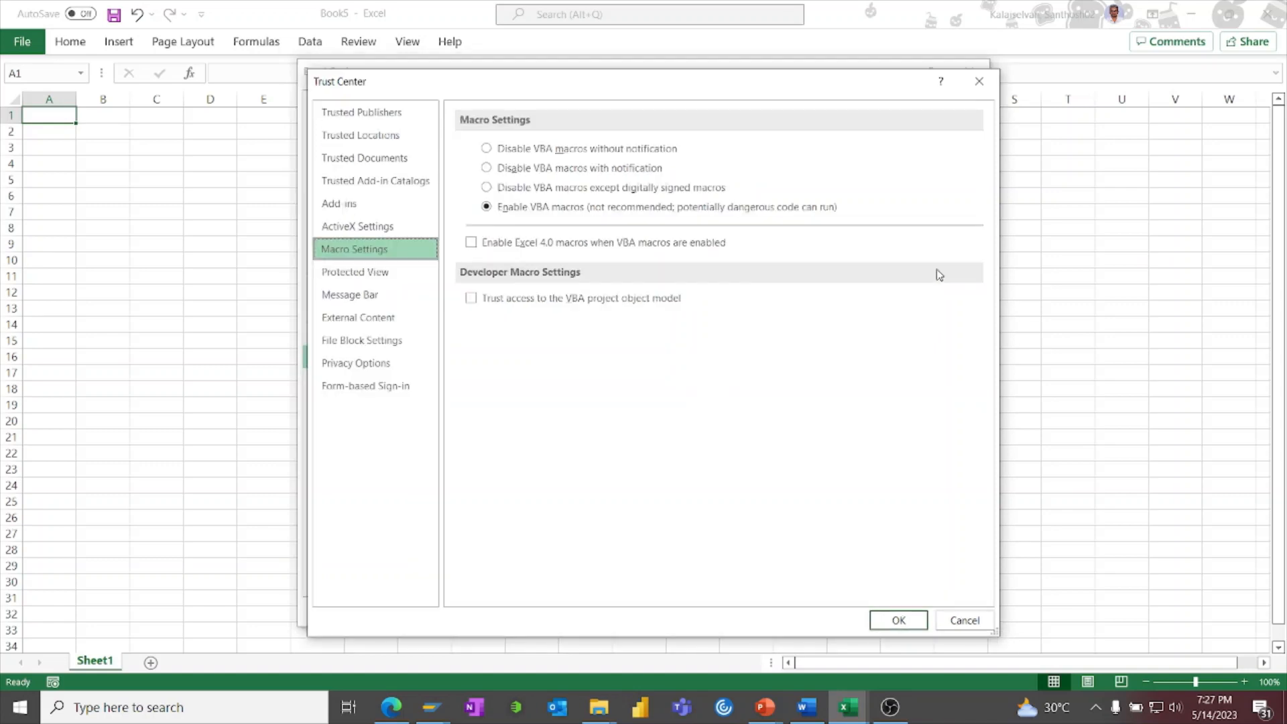
click(529, 212)
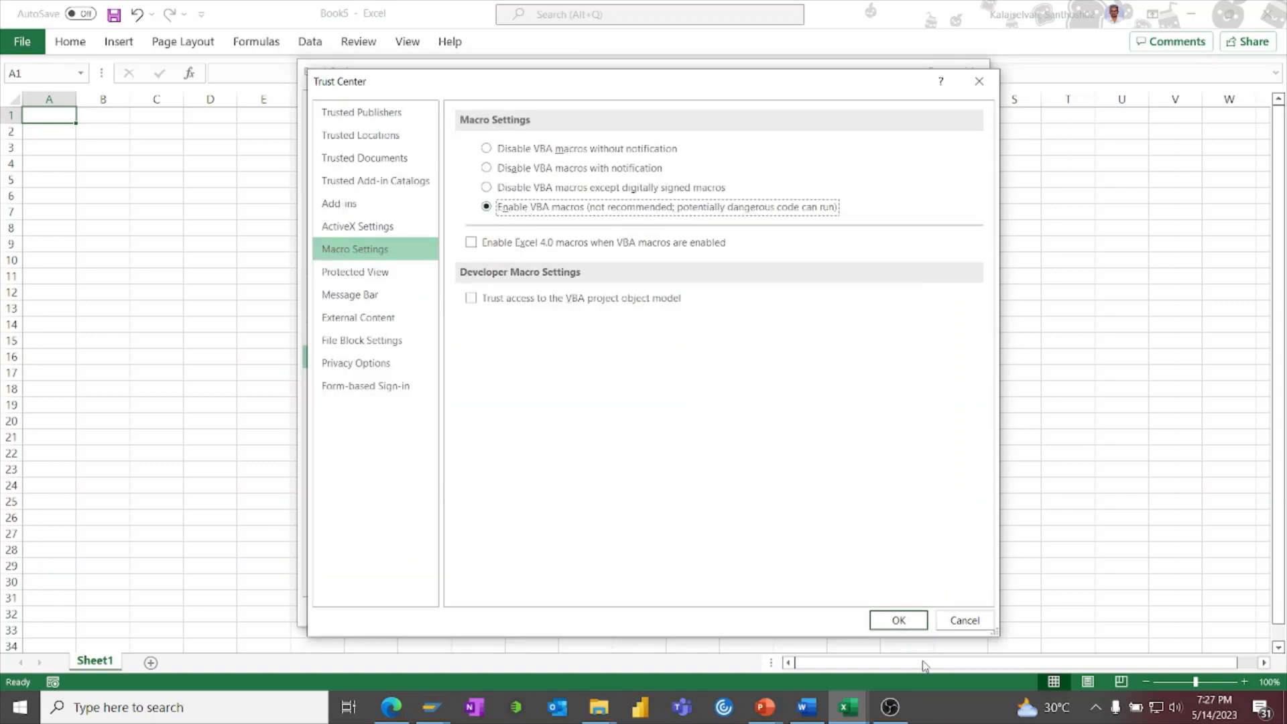
click(899, 620)
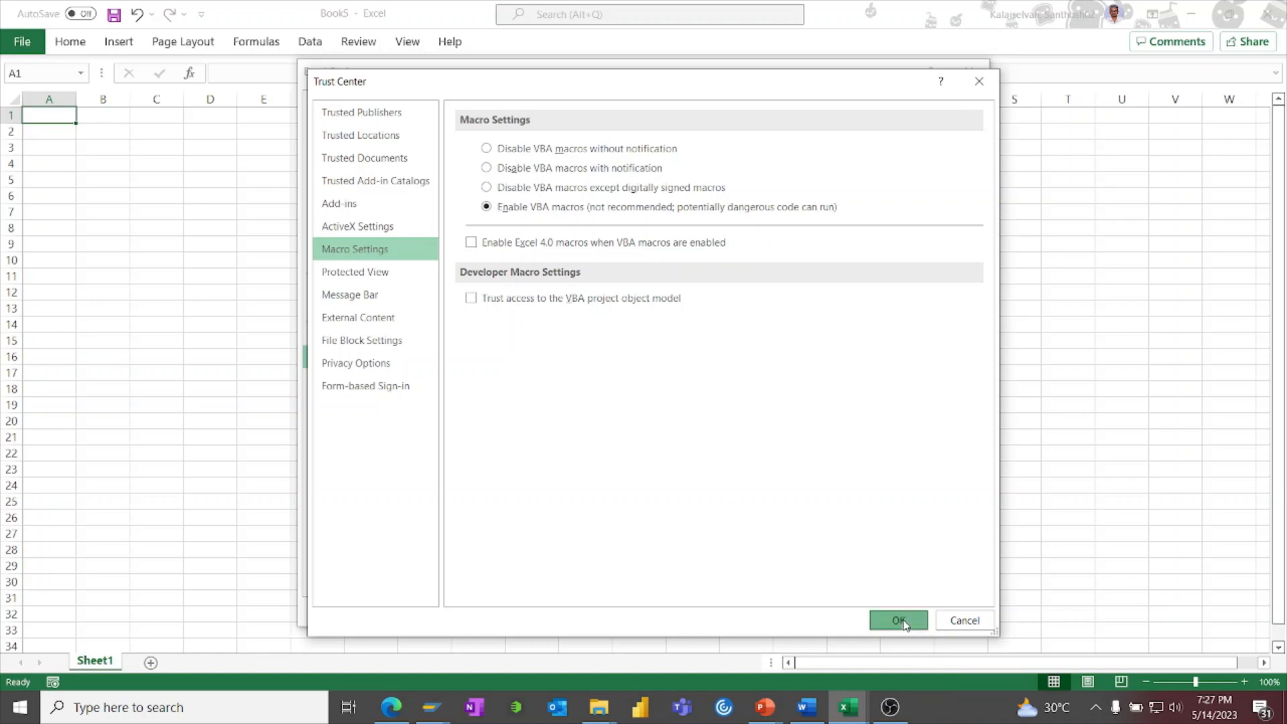
click(904, 617)
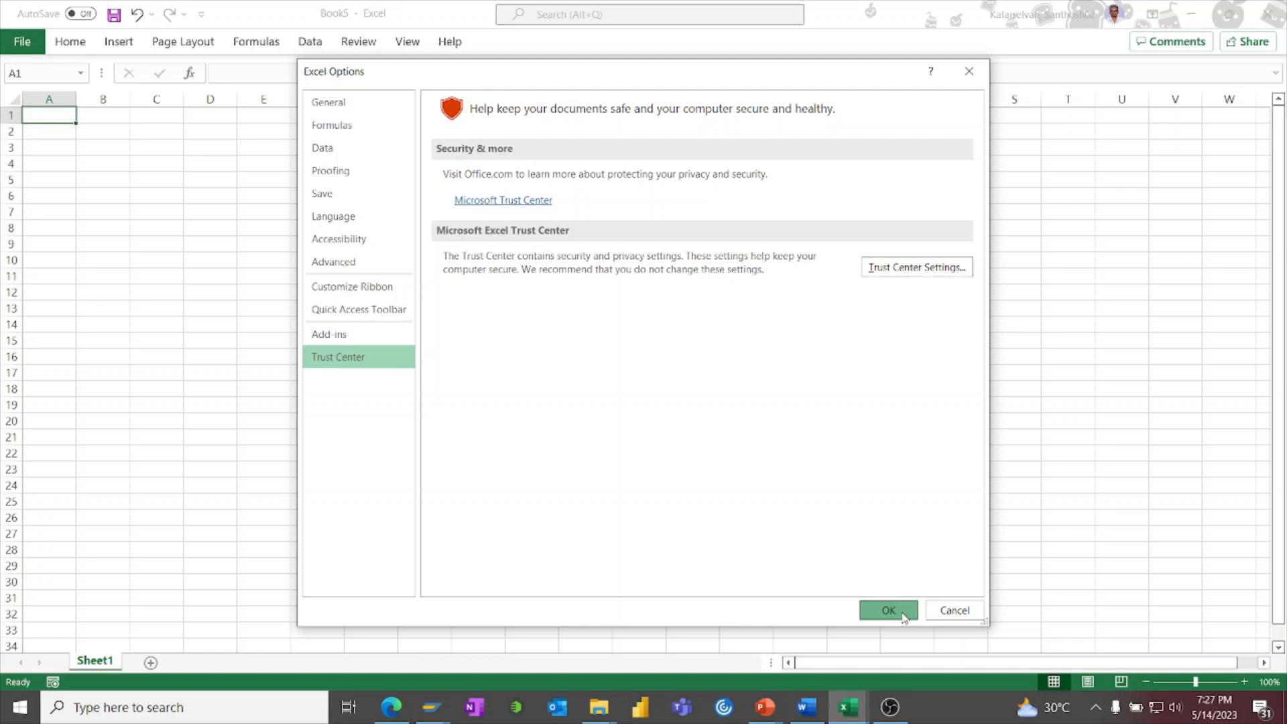
Start saving the workbook as a new file, with the Desktop as the destination folder
click(28, 43)
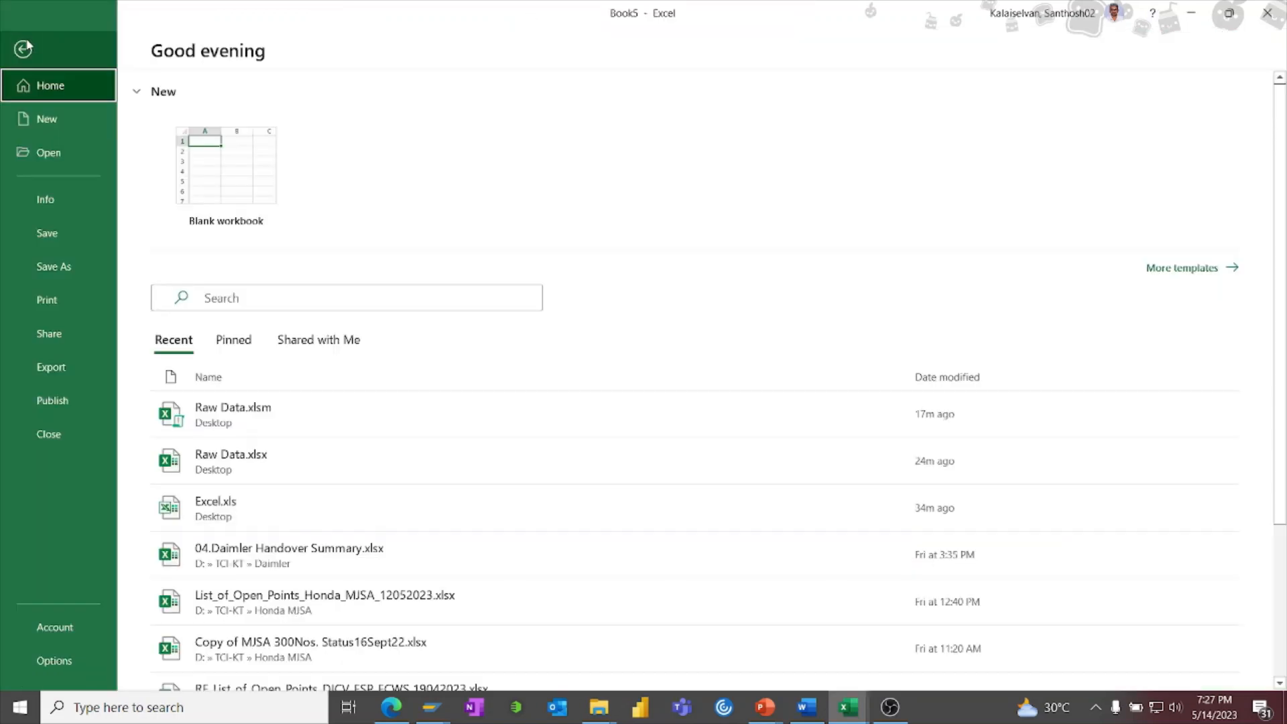
click(81, 267)
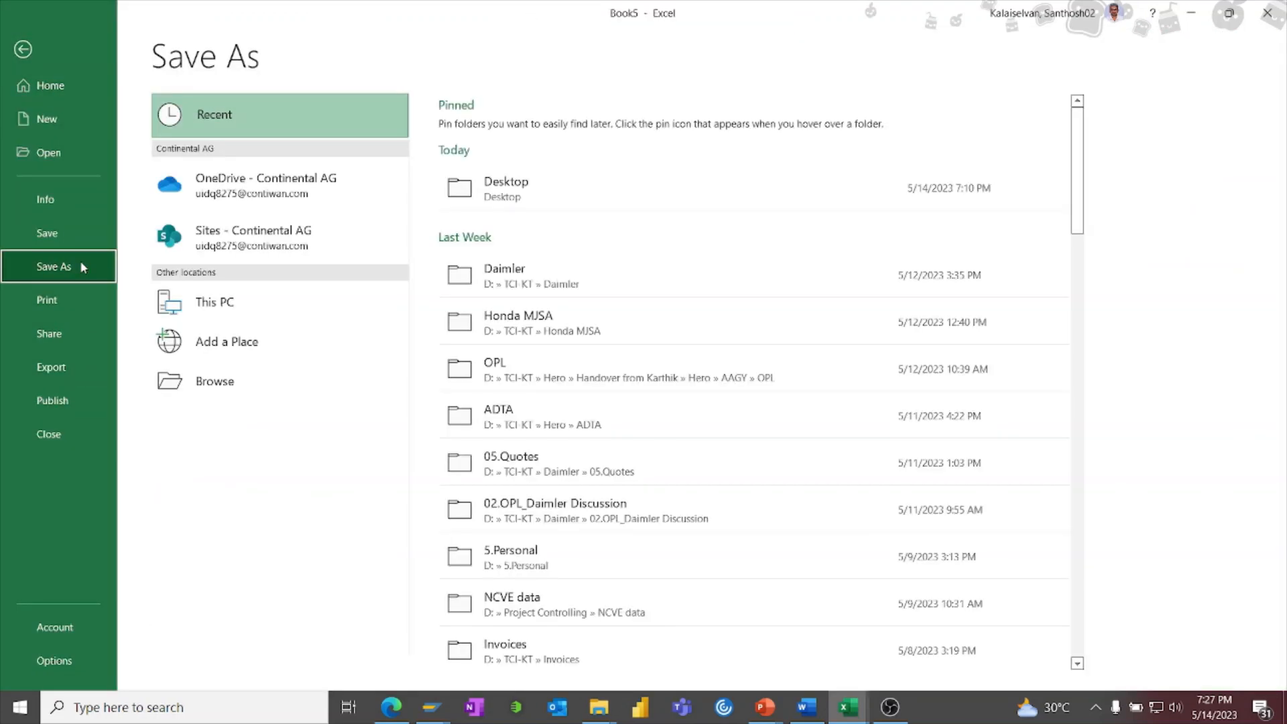
click(253, 395)
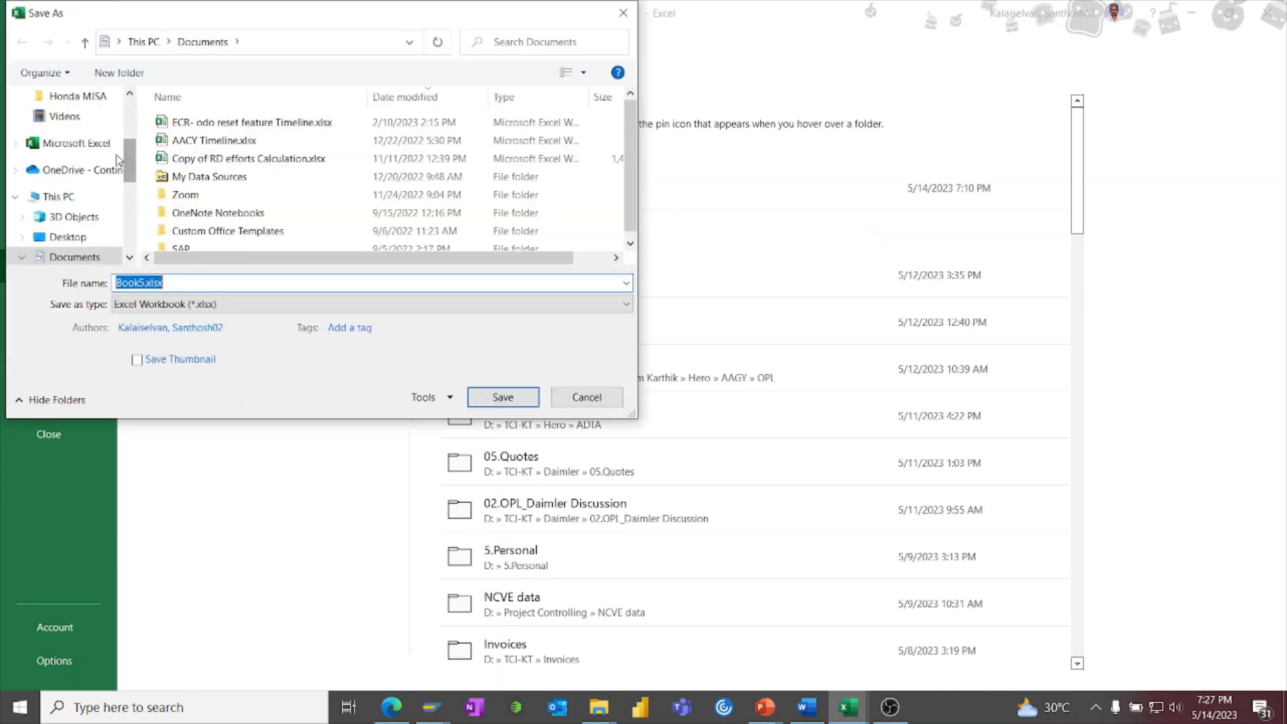
scroll(64, 154, up, 5)
click(59, 136)
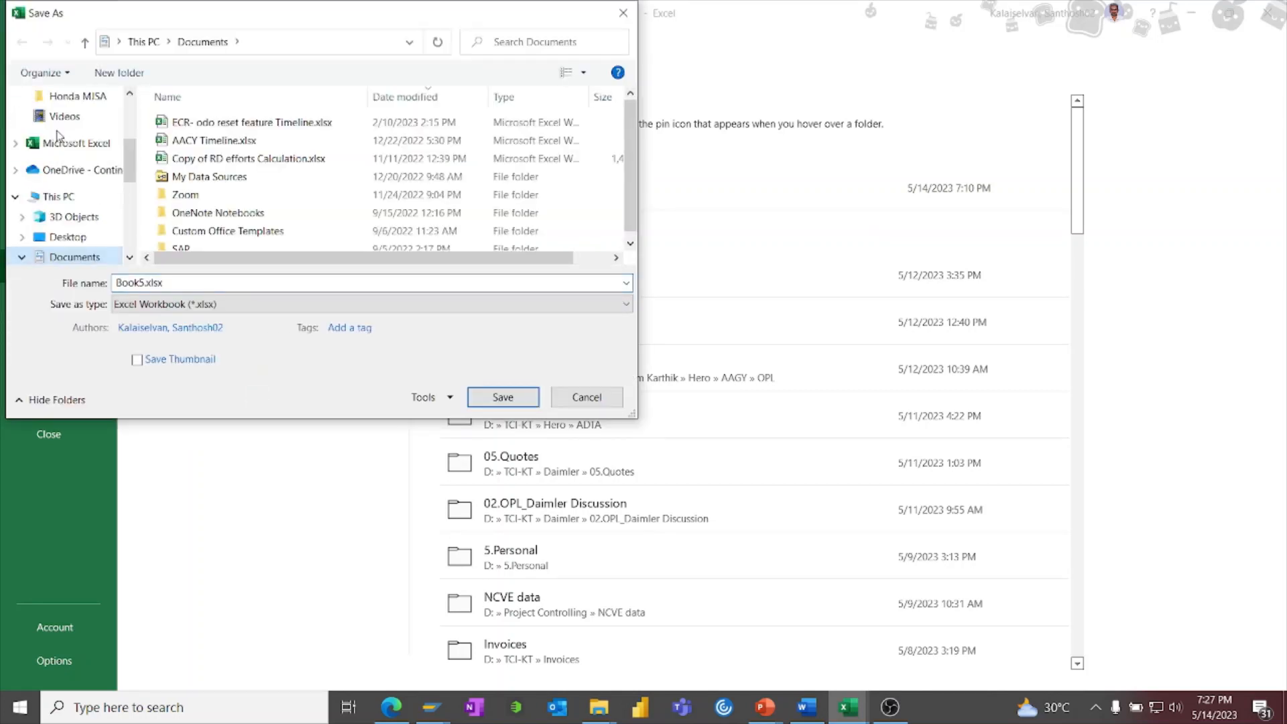
scroll(128, 164, up, 5)
click(64, 124)
Name the file Database, set its type to Excel Macro-Enabled Workbook (*.xlsm) and save it
click(189, 280)
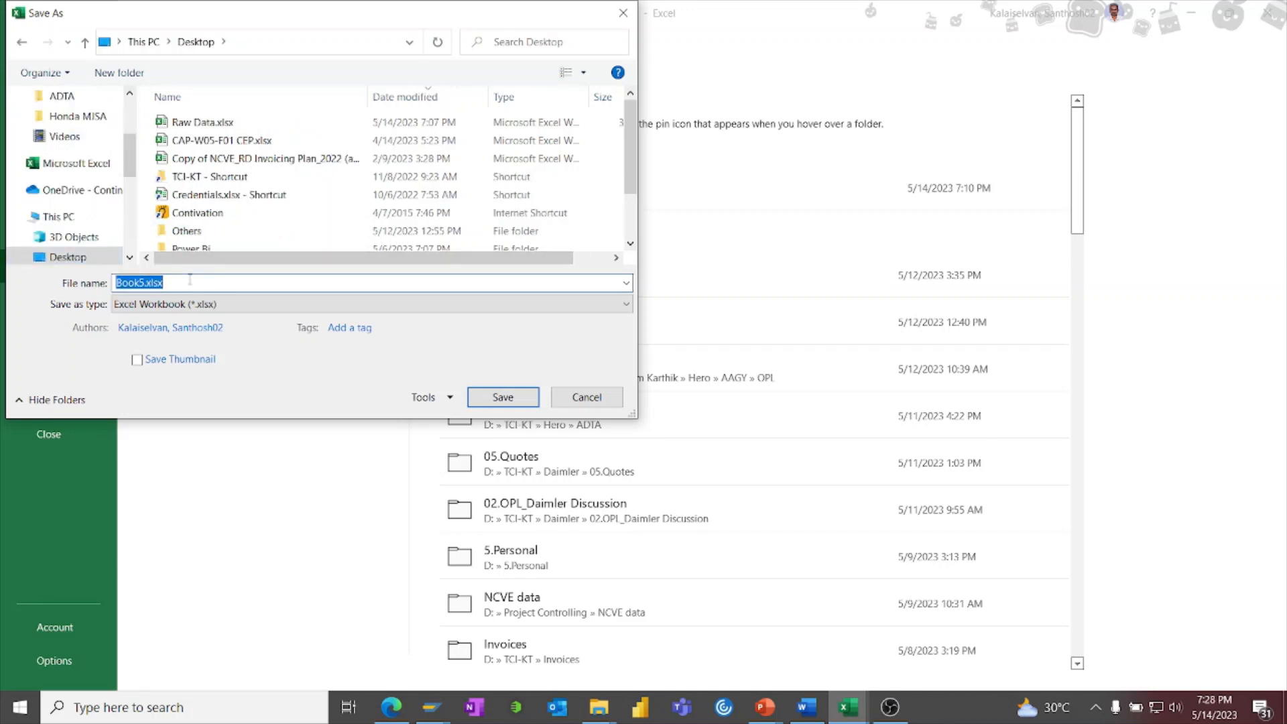
text(Database)
click(141, 304)
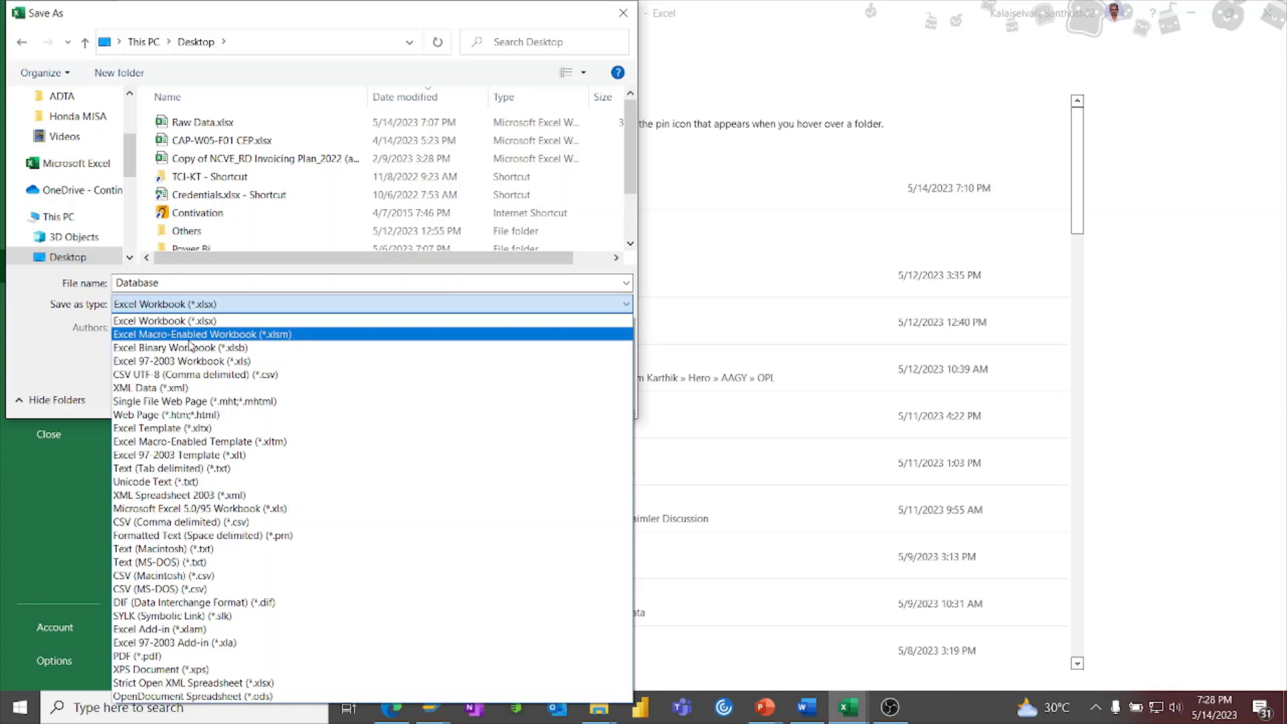
click(234, 339)
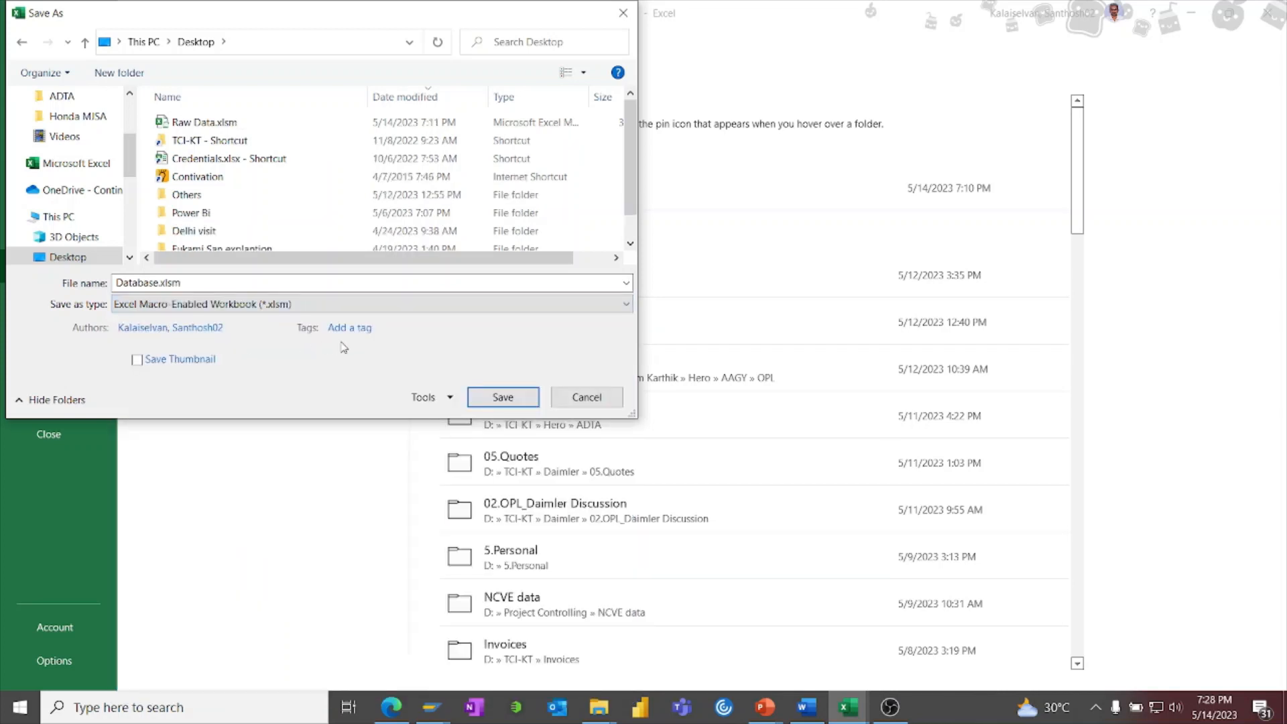
key(shift+Tab)
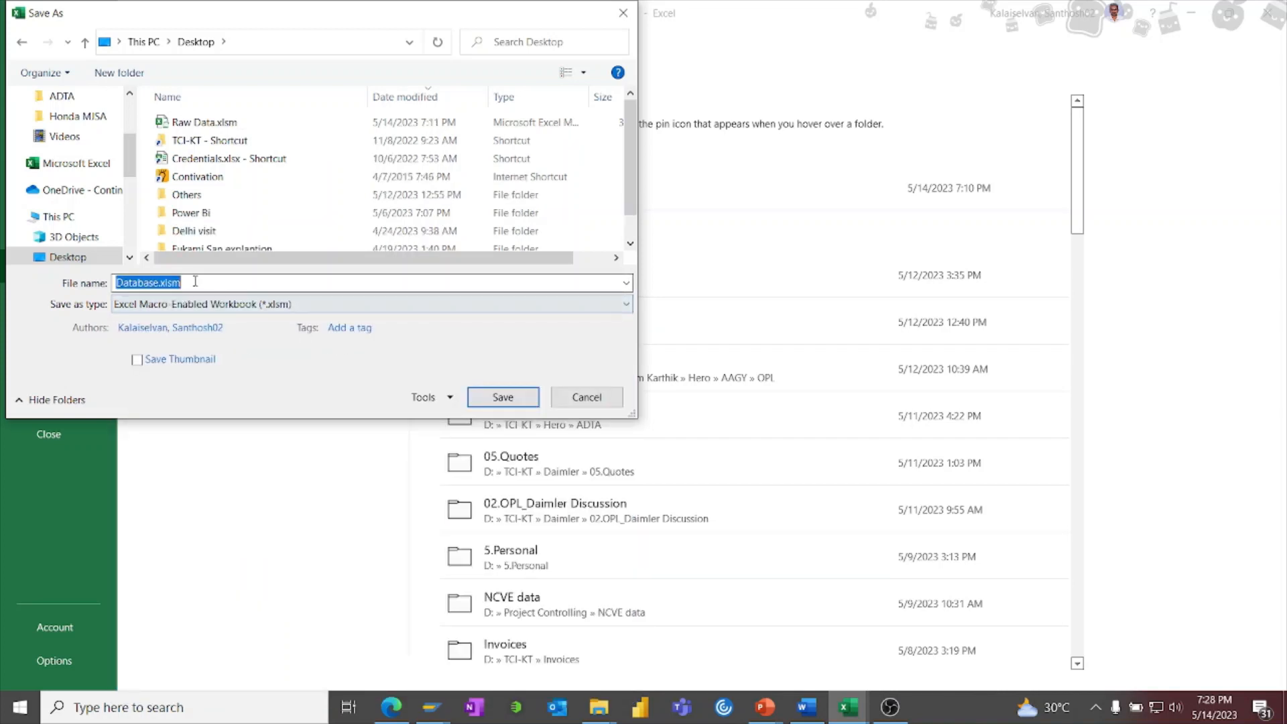
click(489, 398)
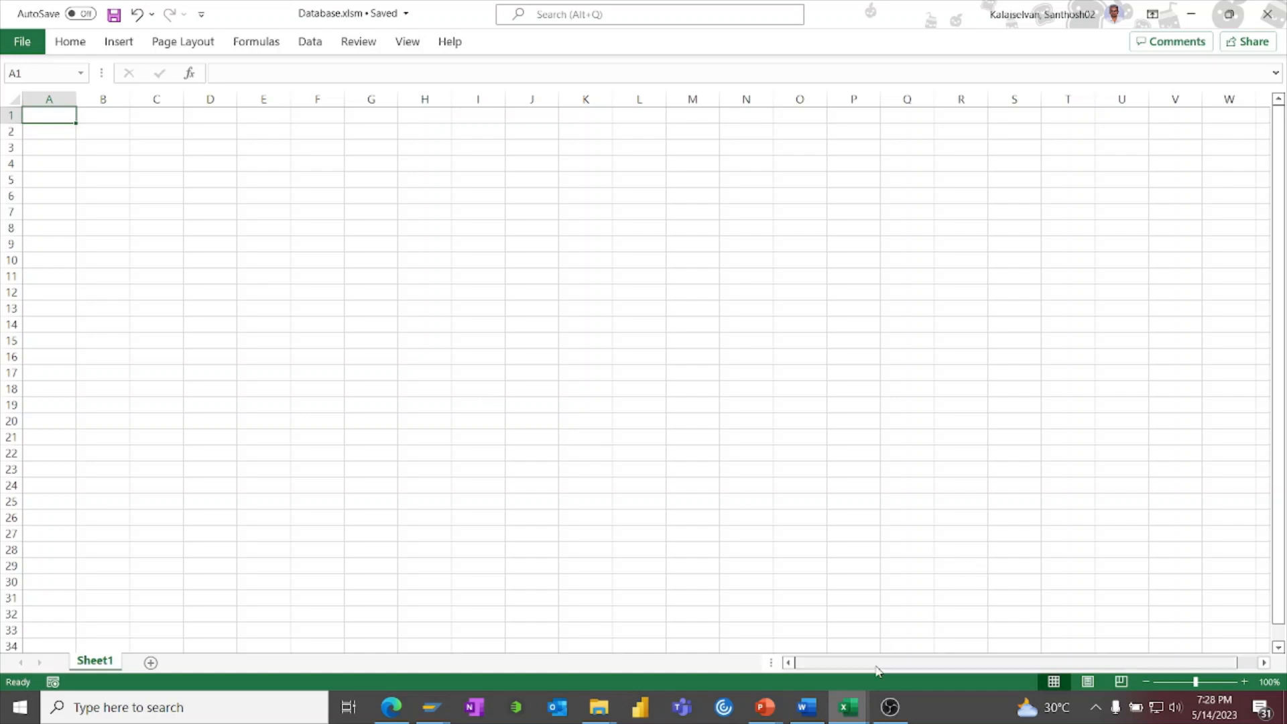
Switch to the Raw Data.xlsm workbook and copy its entire table from Part Number to Storage Location, headers included
mouse_move(858, 701)
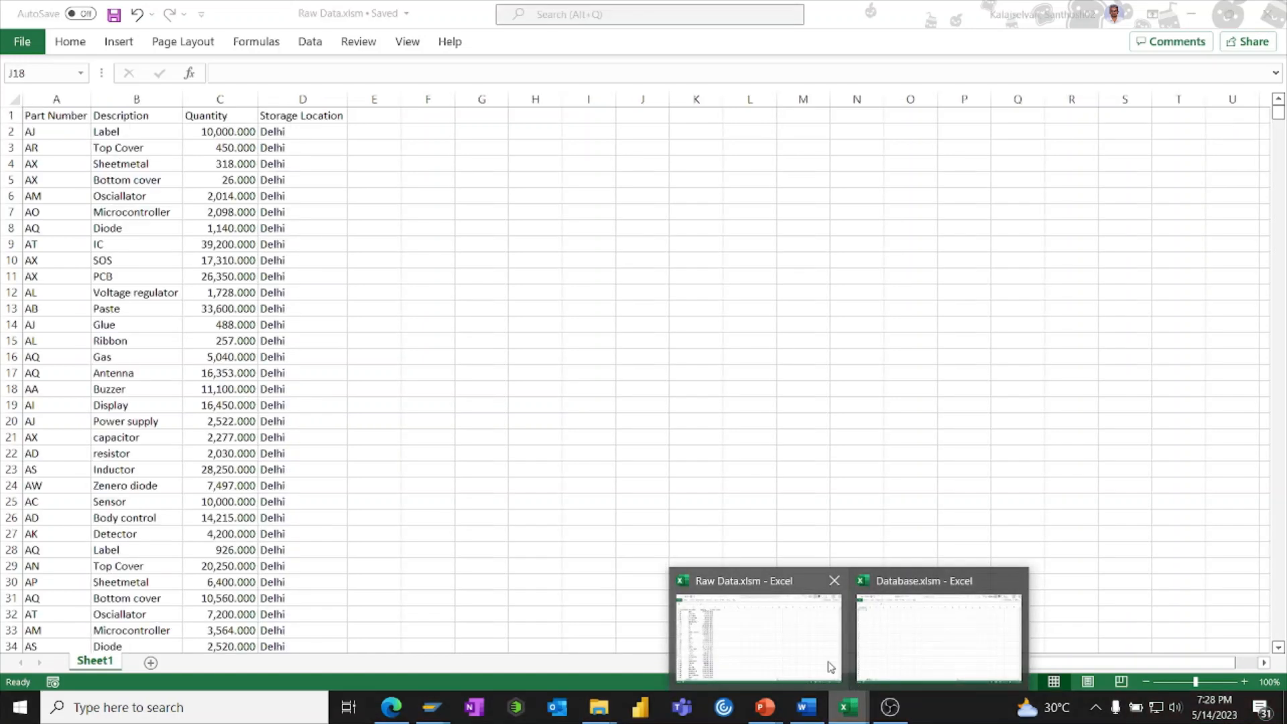
click(780, 633)
drag(28, 118, 294, 210)
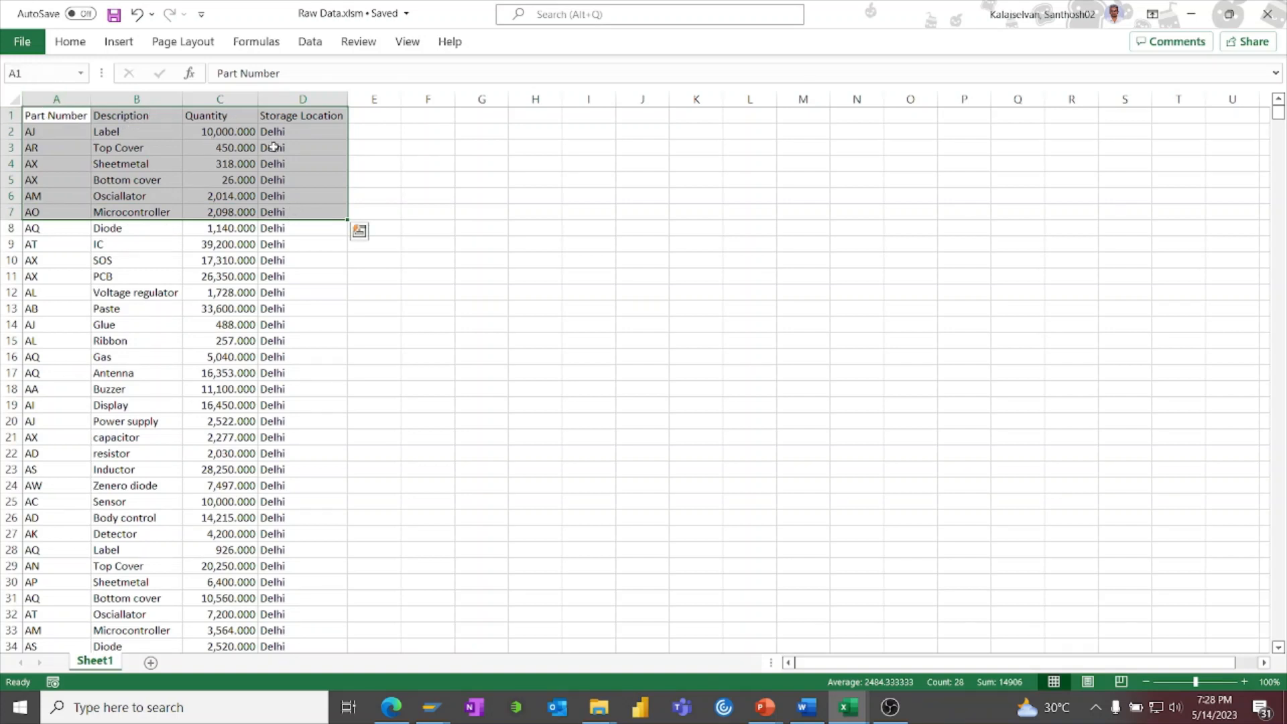
key(ctrl+shift+Down)
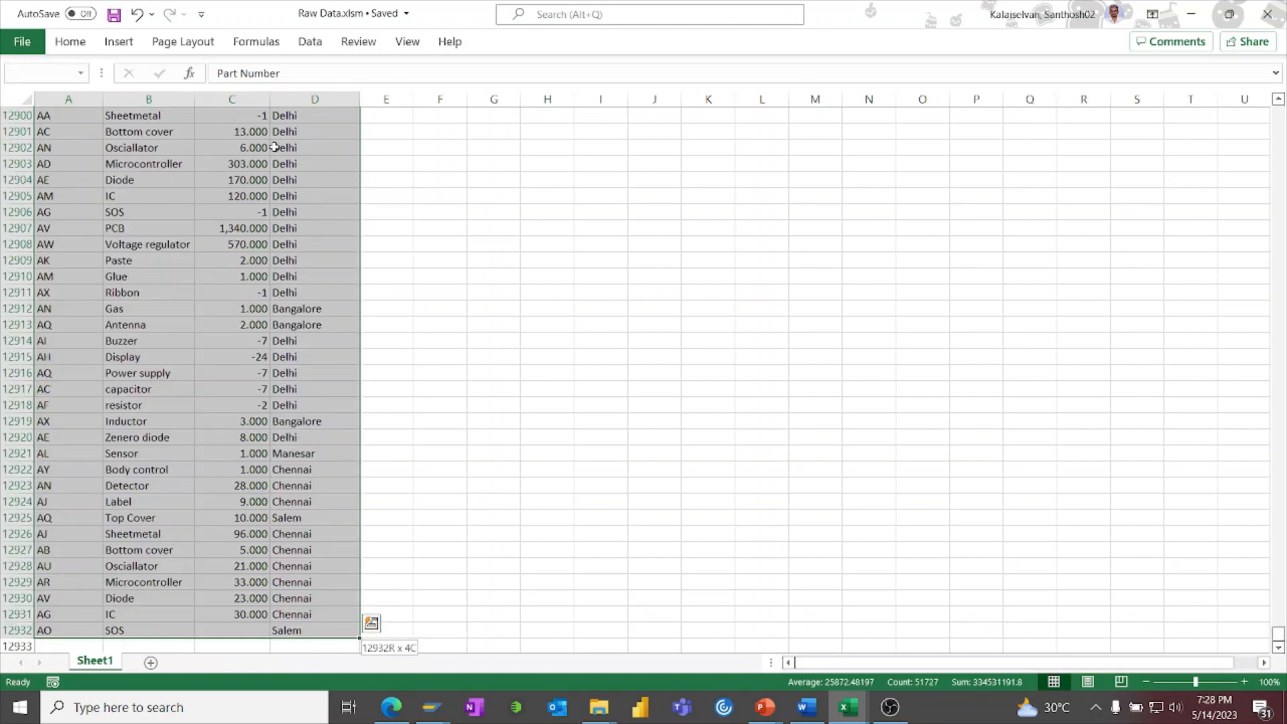
key(ctrl+c)
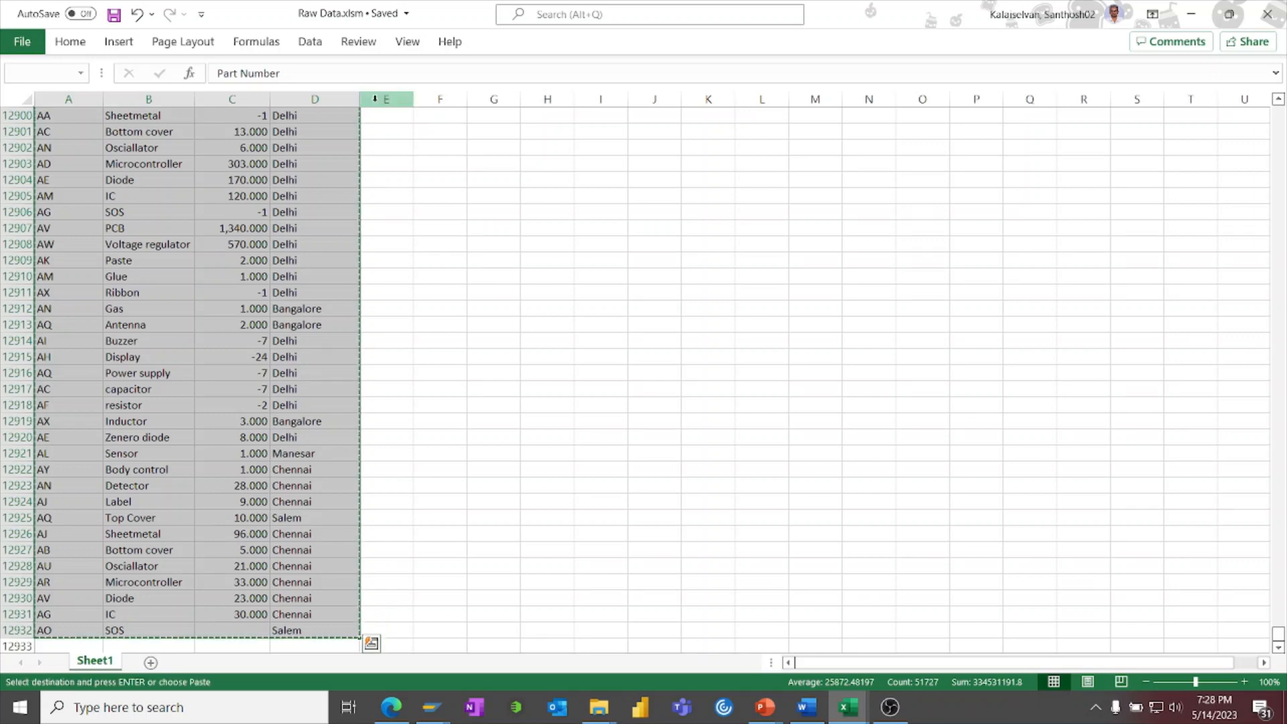
Paste the copied table into Database.xlsm starting at cell A2 and autofit the column widths
key(alt+Tab)
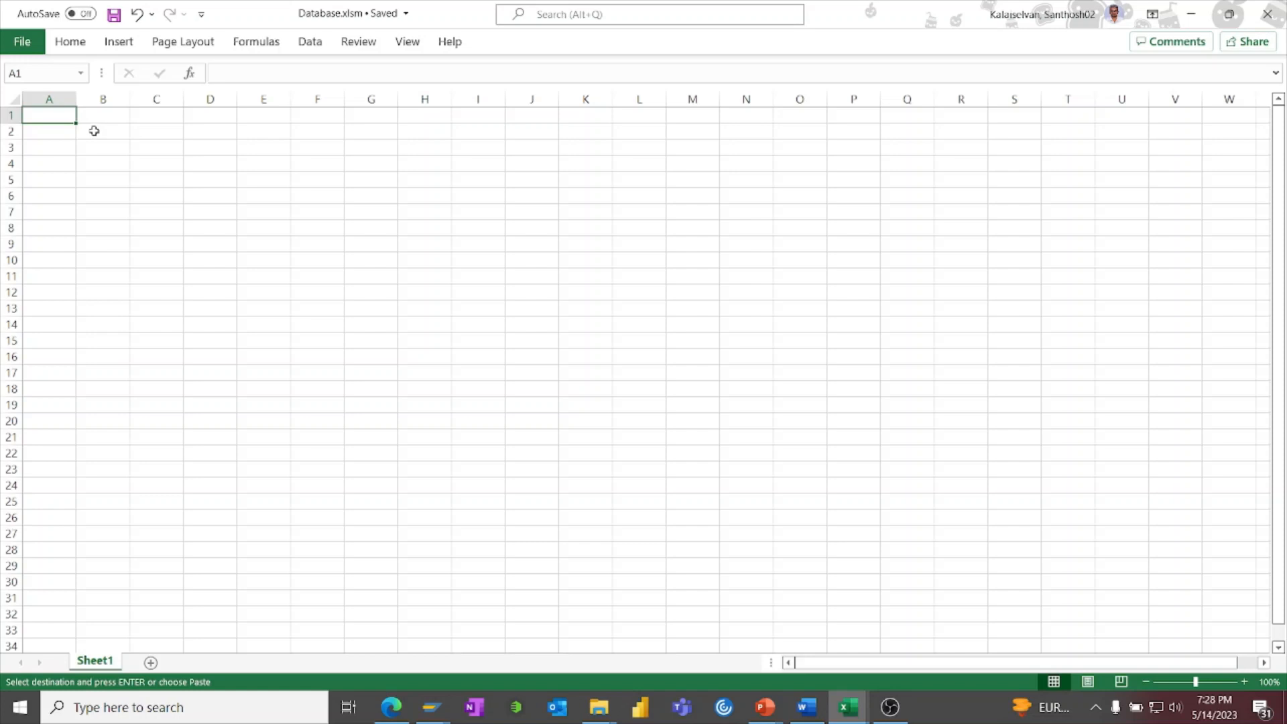
click(47, 133)
key(ctrl+v)
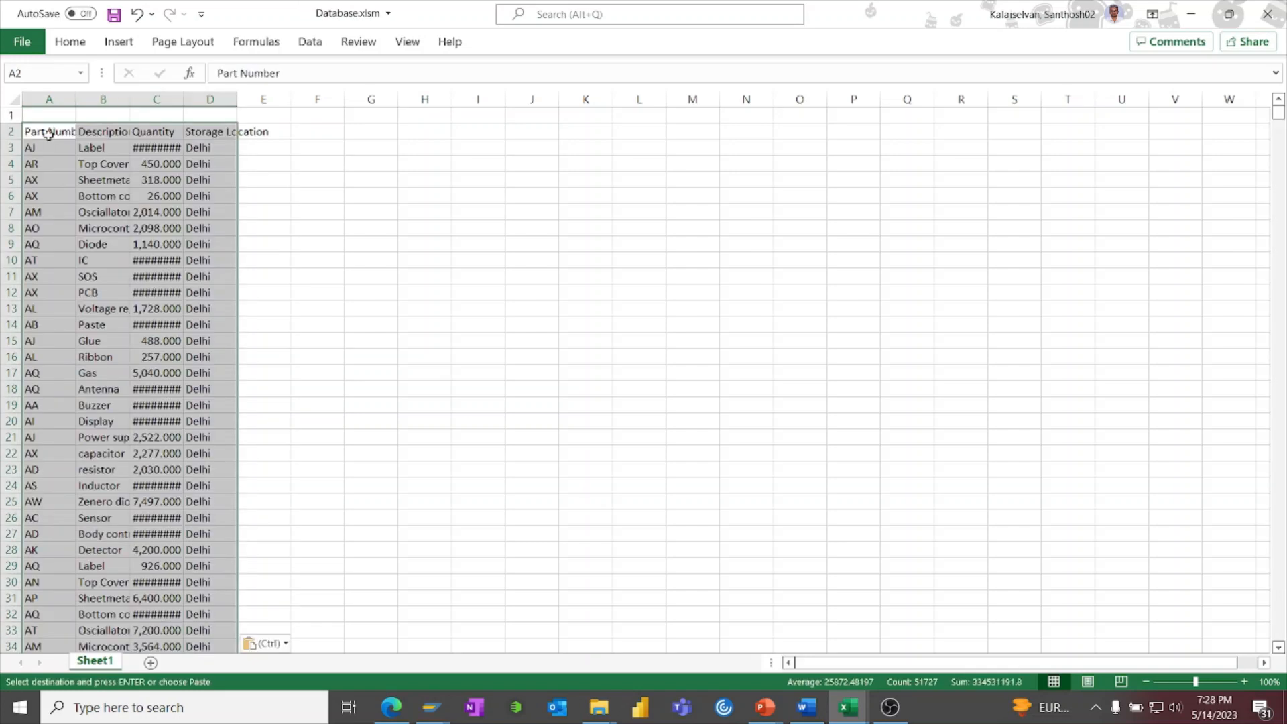
click(16, 98)
double_click(76, 99)
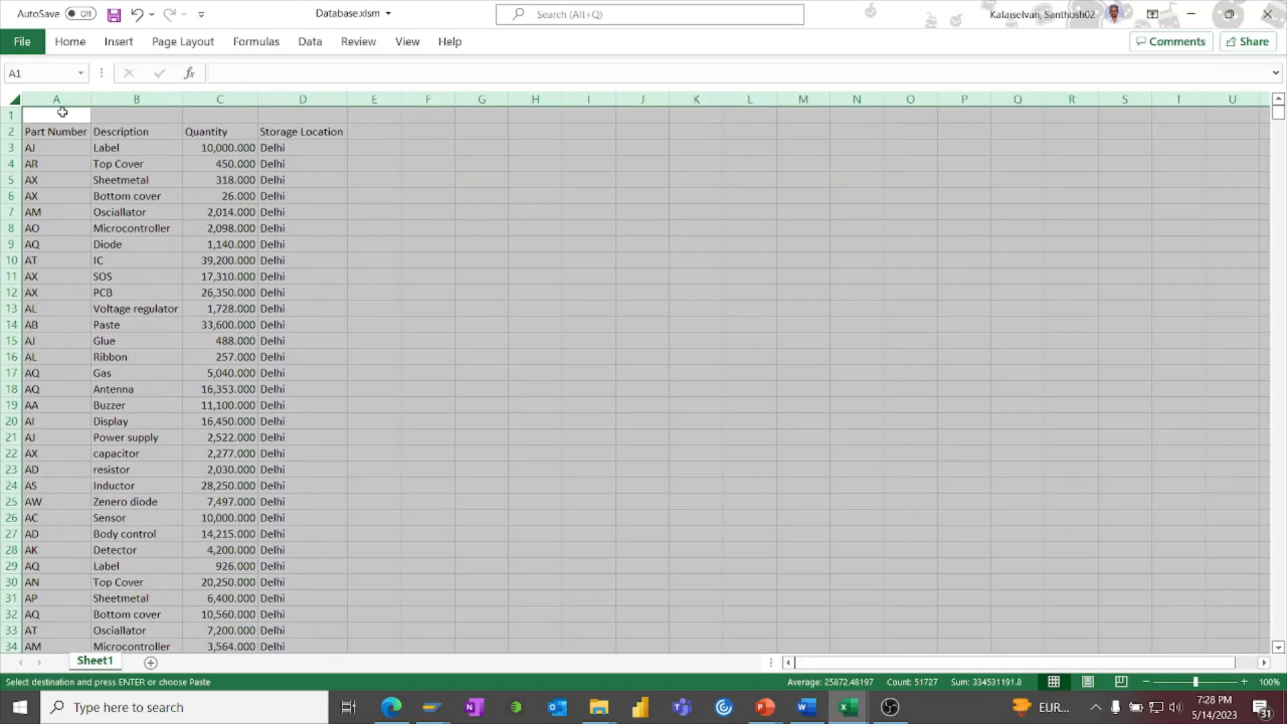
click(38, 116)
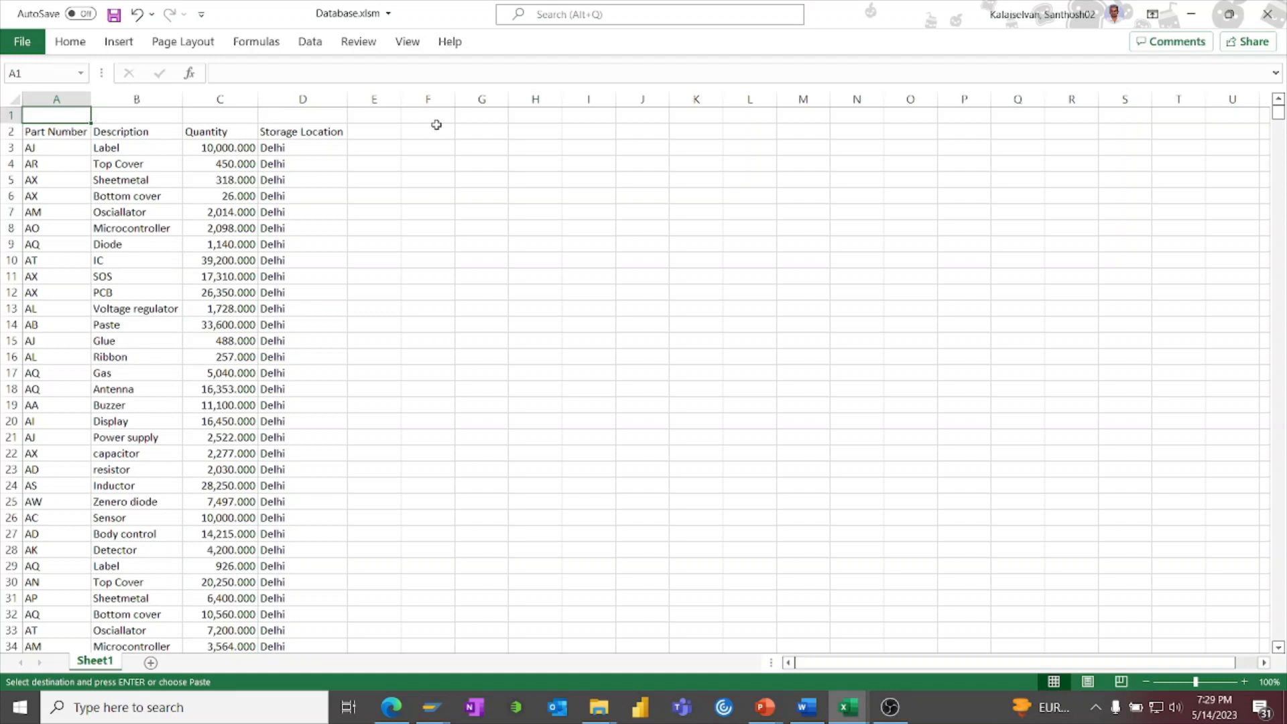
Set up a new macro recording named Database with the shortcut letter a
click(408, 42)
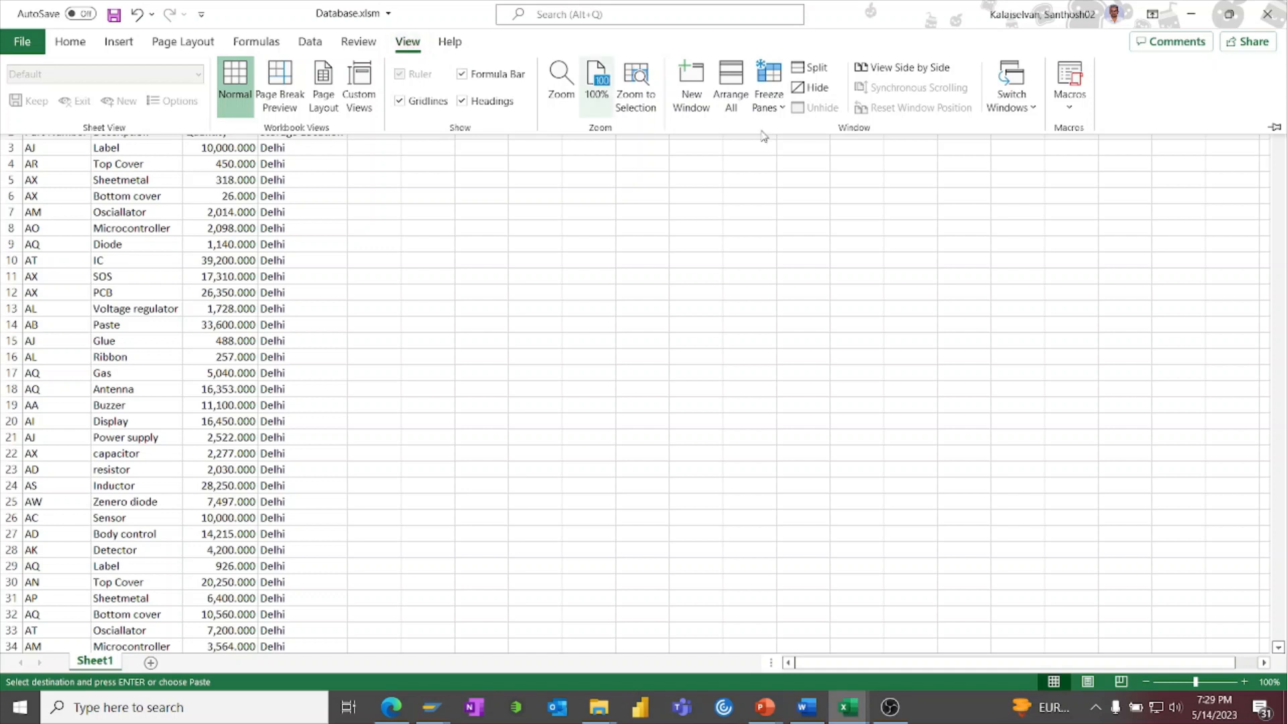
click(1076, 111)
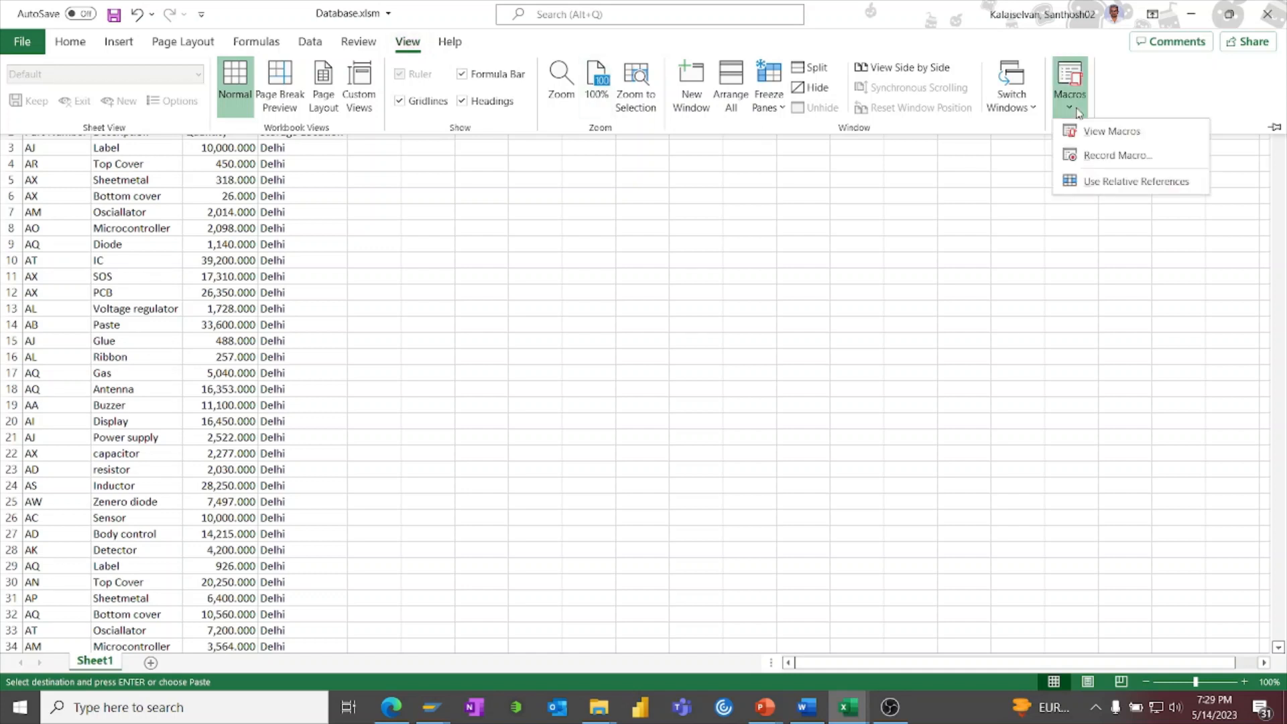
click(1097, 166)
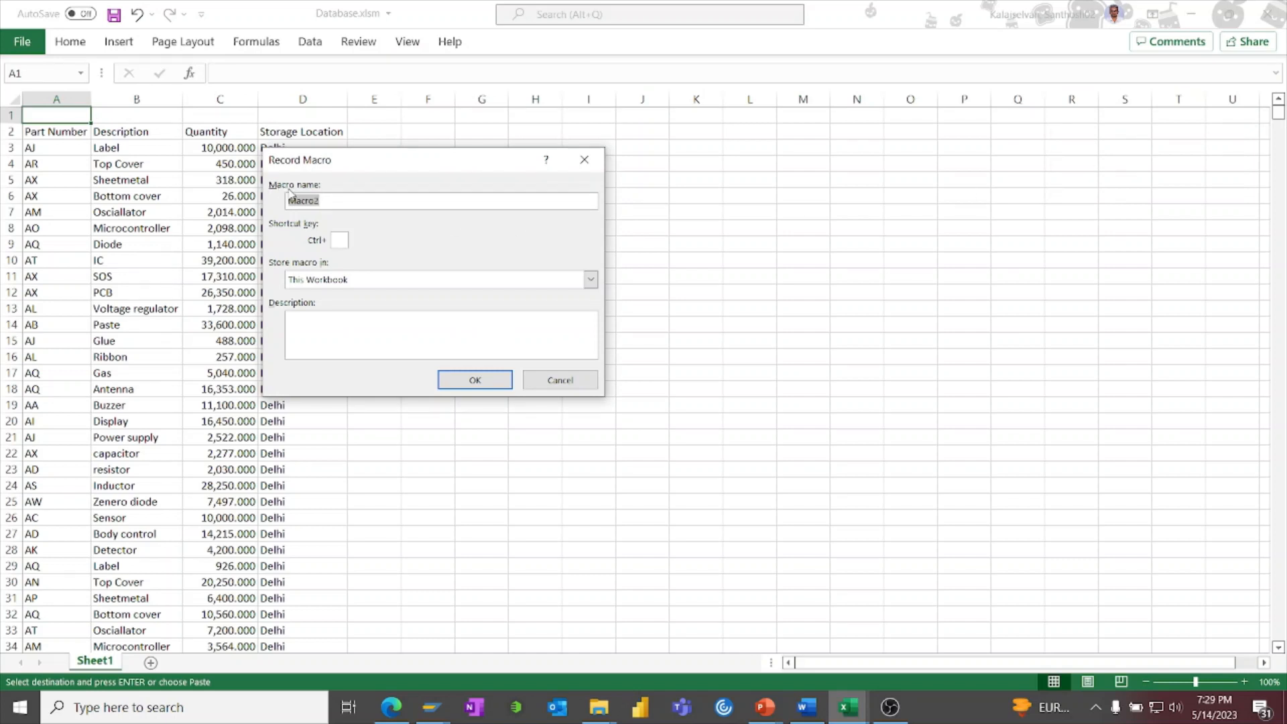
drag(327, 200, 269, 198)
text(da)
key(BackSpace)
key(BackSpace)
text(Database)
click(1259, 577)
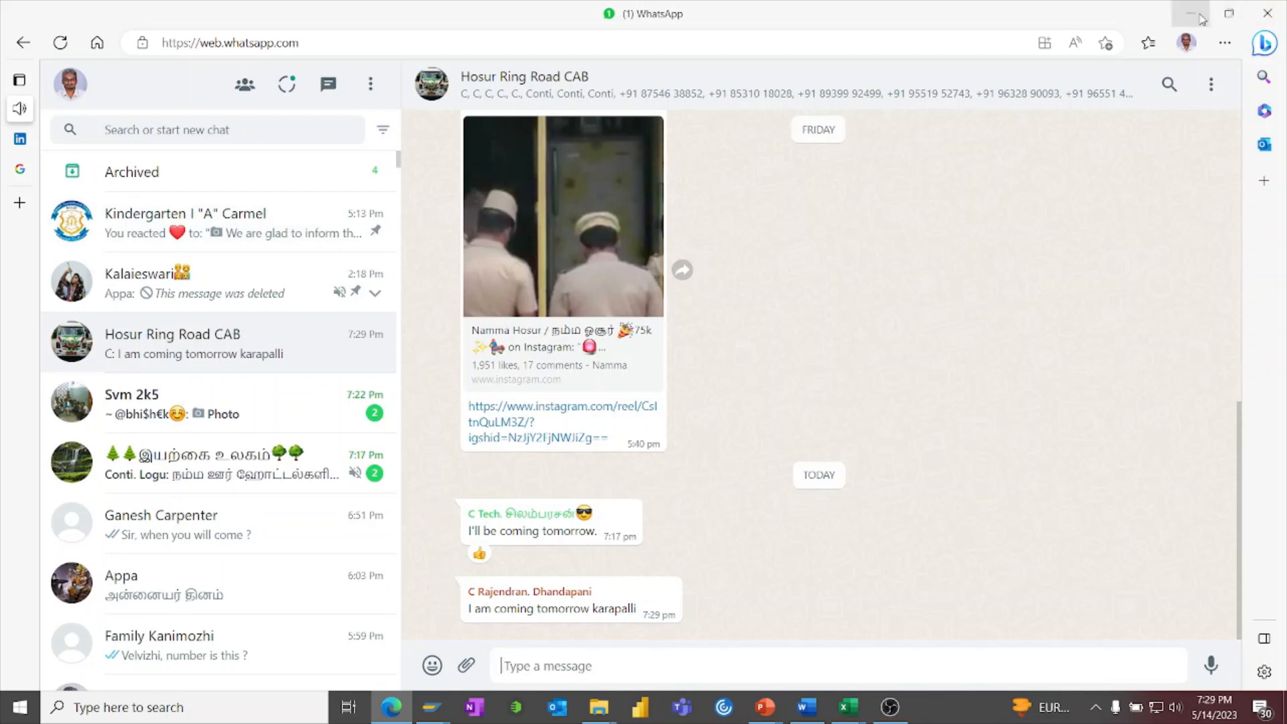
click(1203, 21)
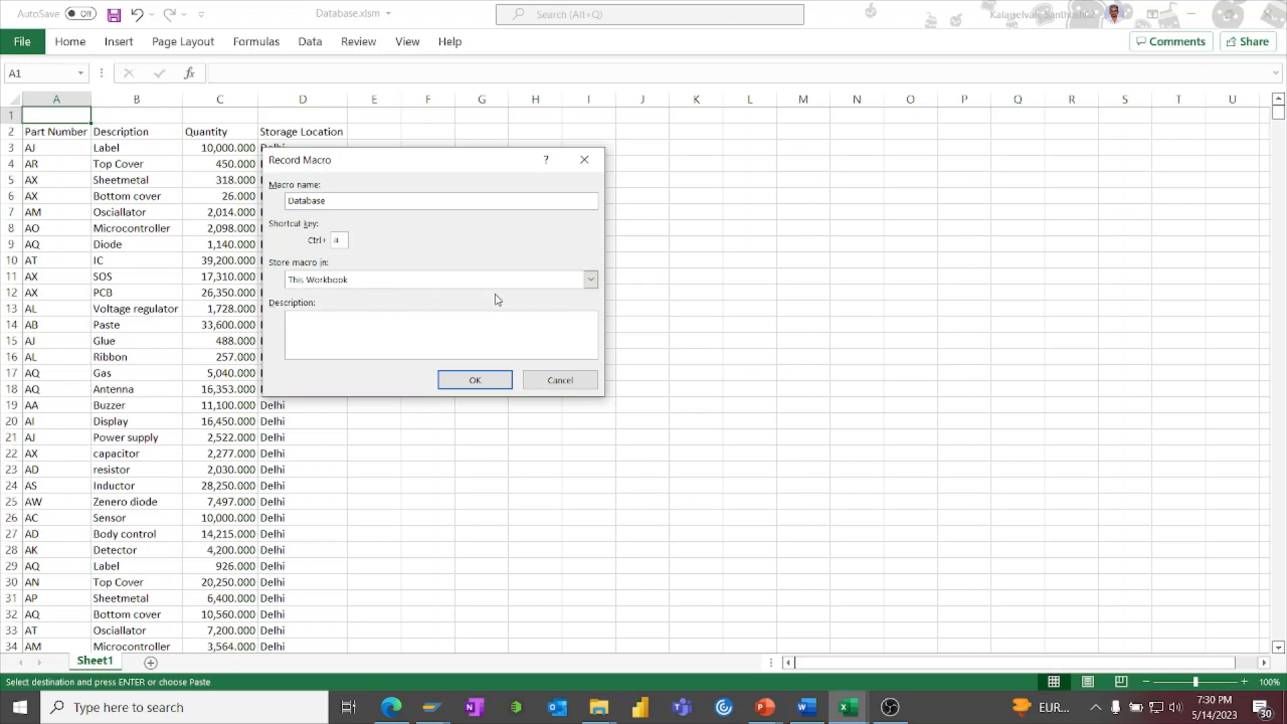
Store the macro in This Workbook, describe it as "Database for stock quantities in different locations" and start recording
click(583, 281)
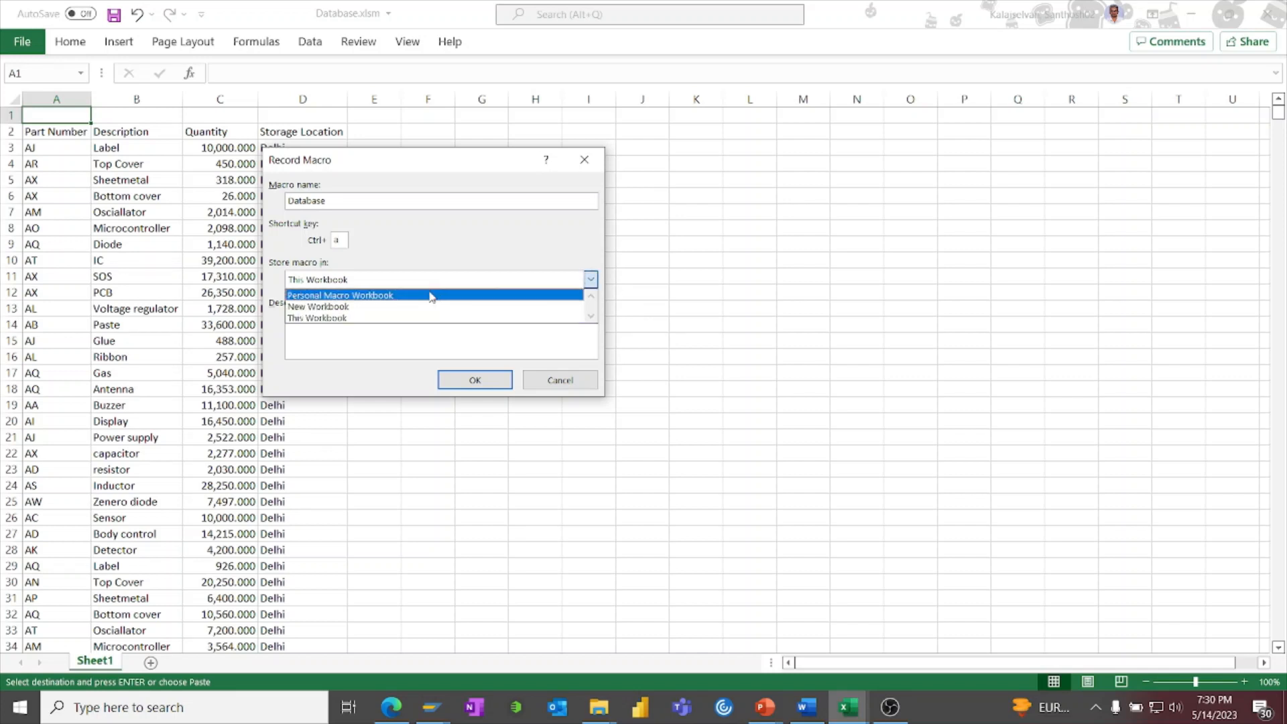
click(346, 319)
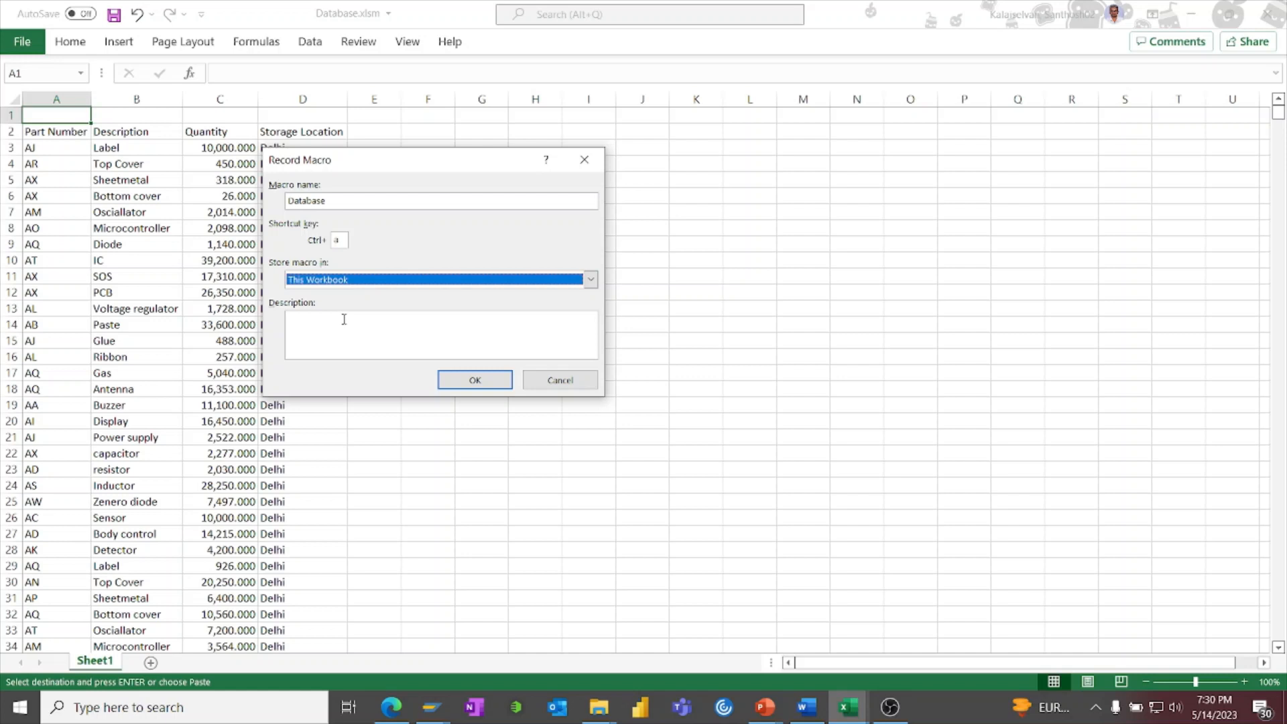
click(344, 319)
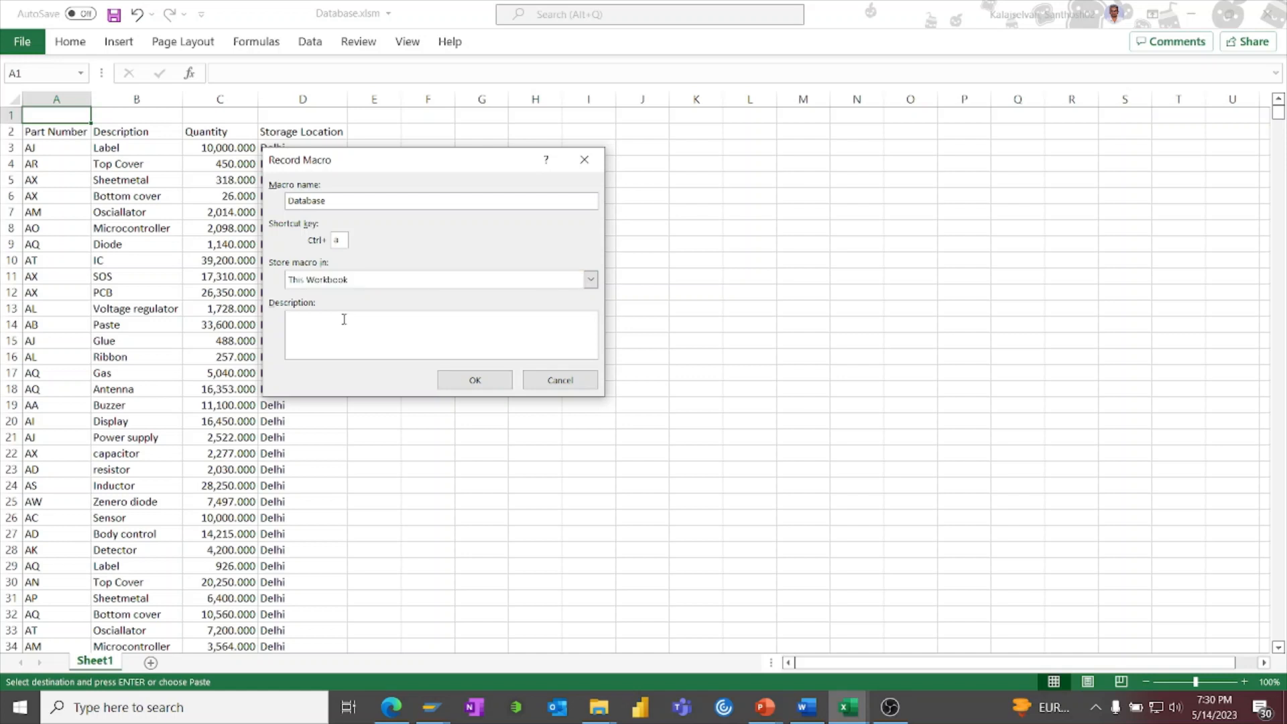
text(Database for Stock quantities in different locations)
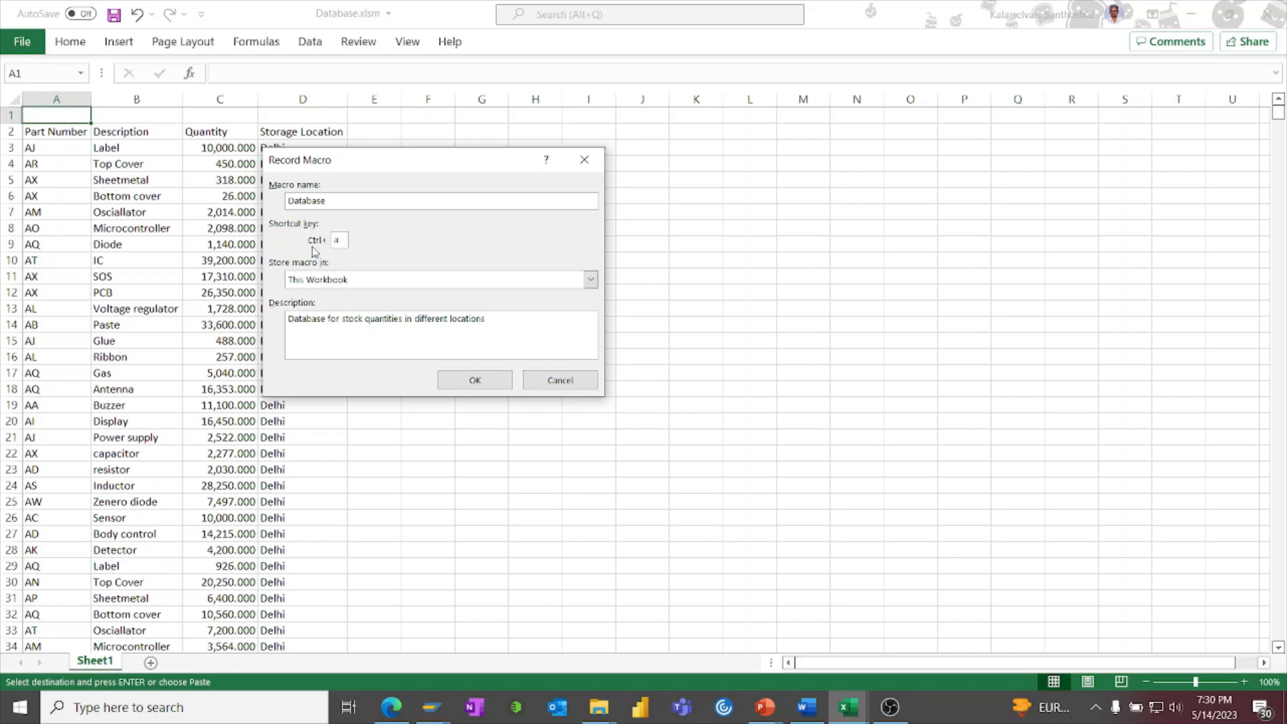
click(475, 380)
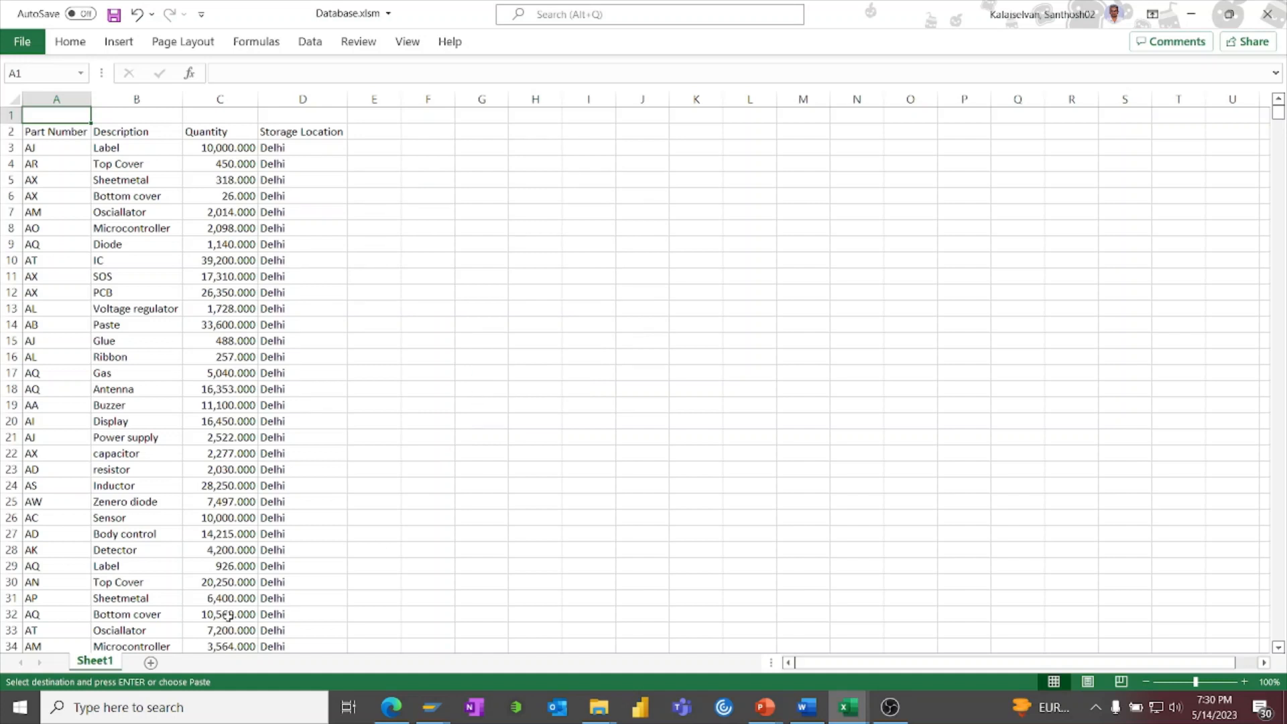
Check the macro commands for the option that stops the recording
click(408, 42)
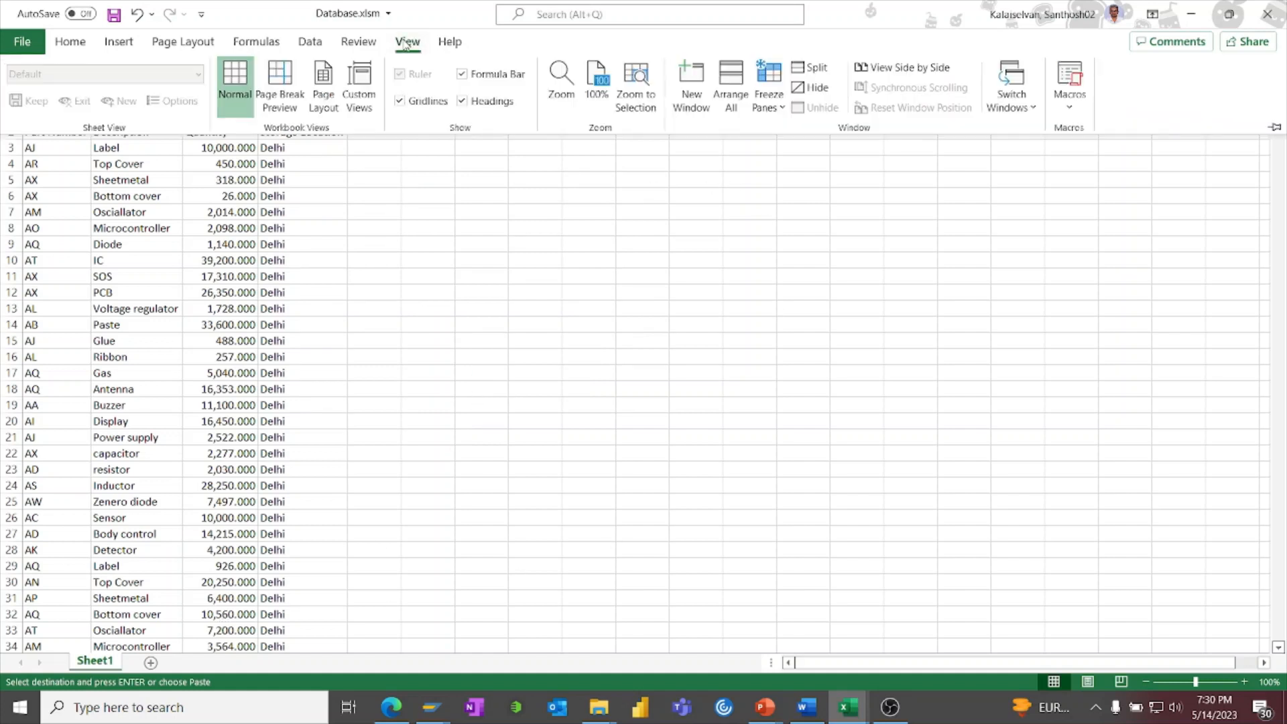
click(1070, 107)
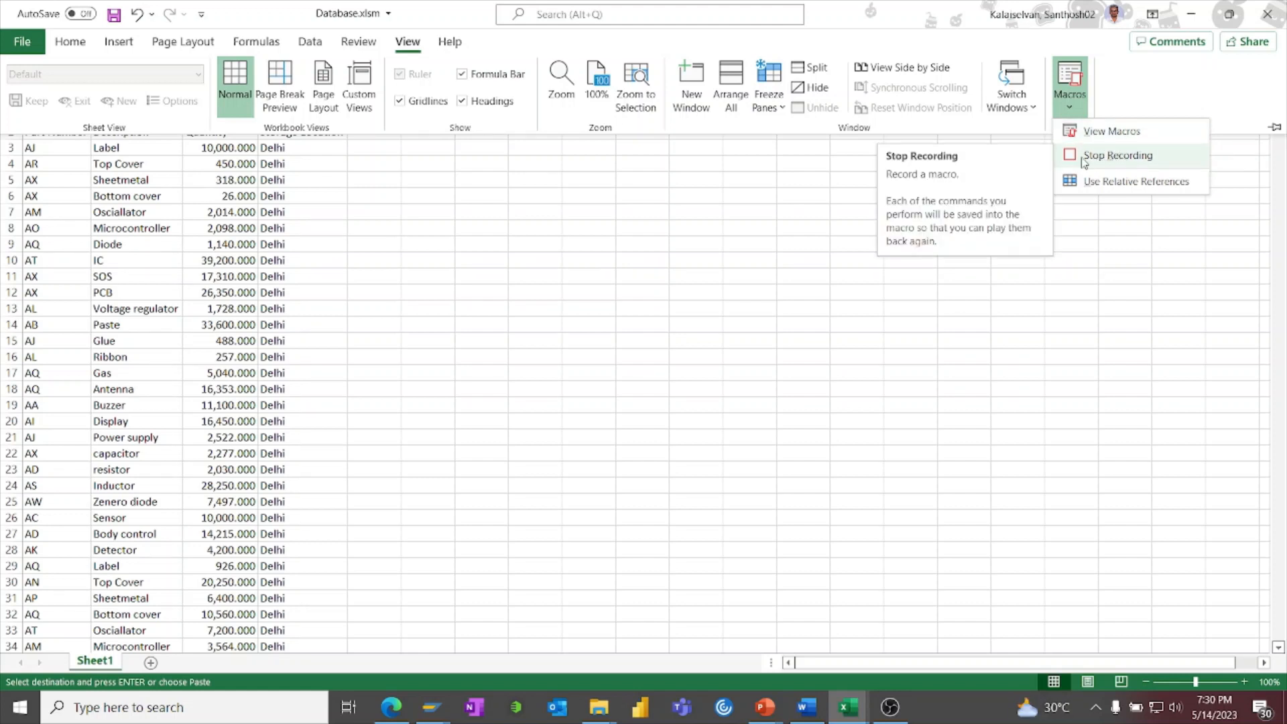
click(1130, 163)
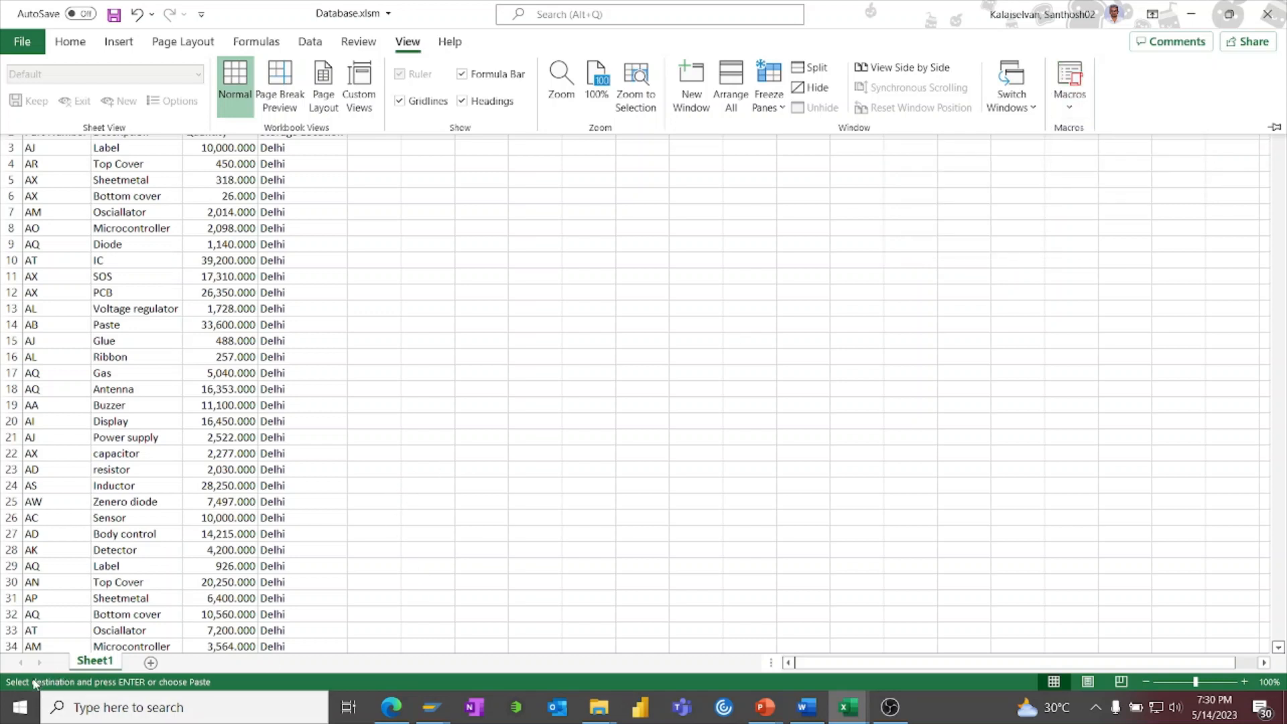
click(71, 42)
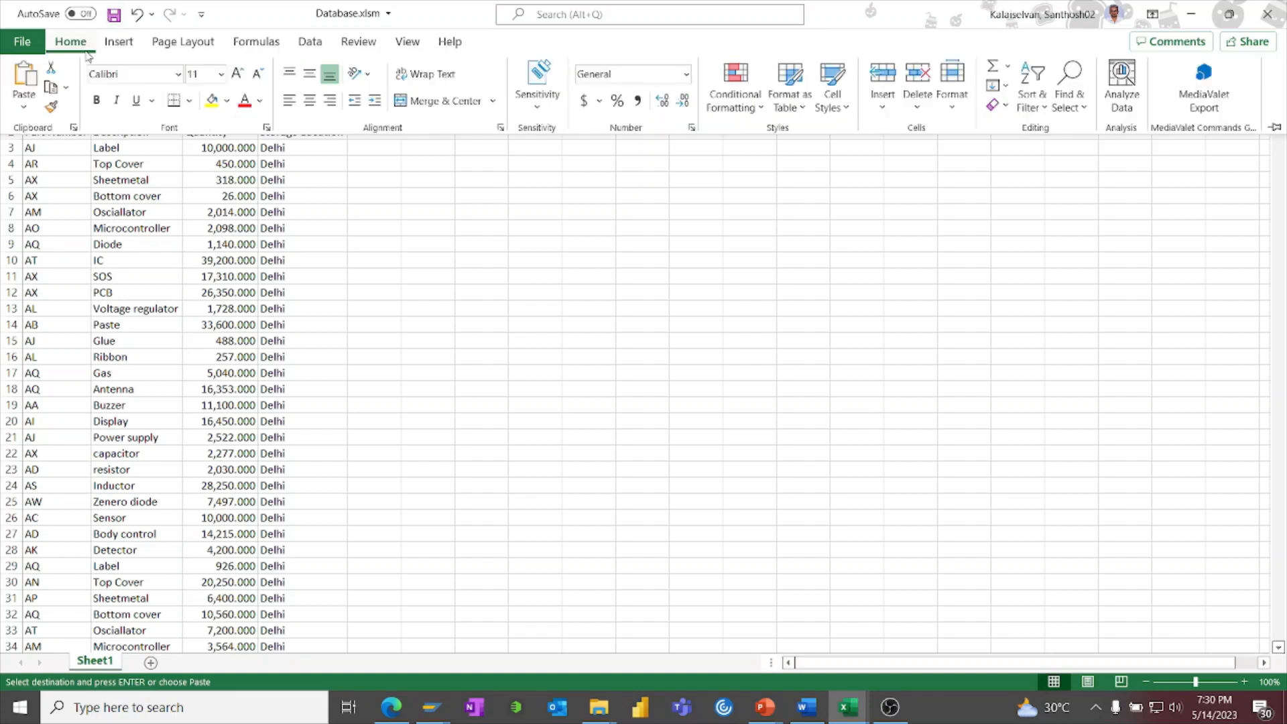
click(364, 213)
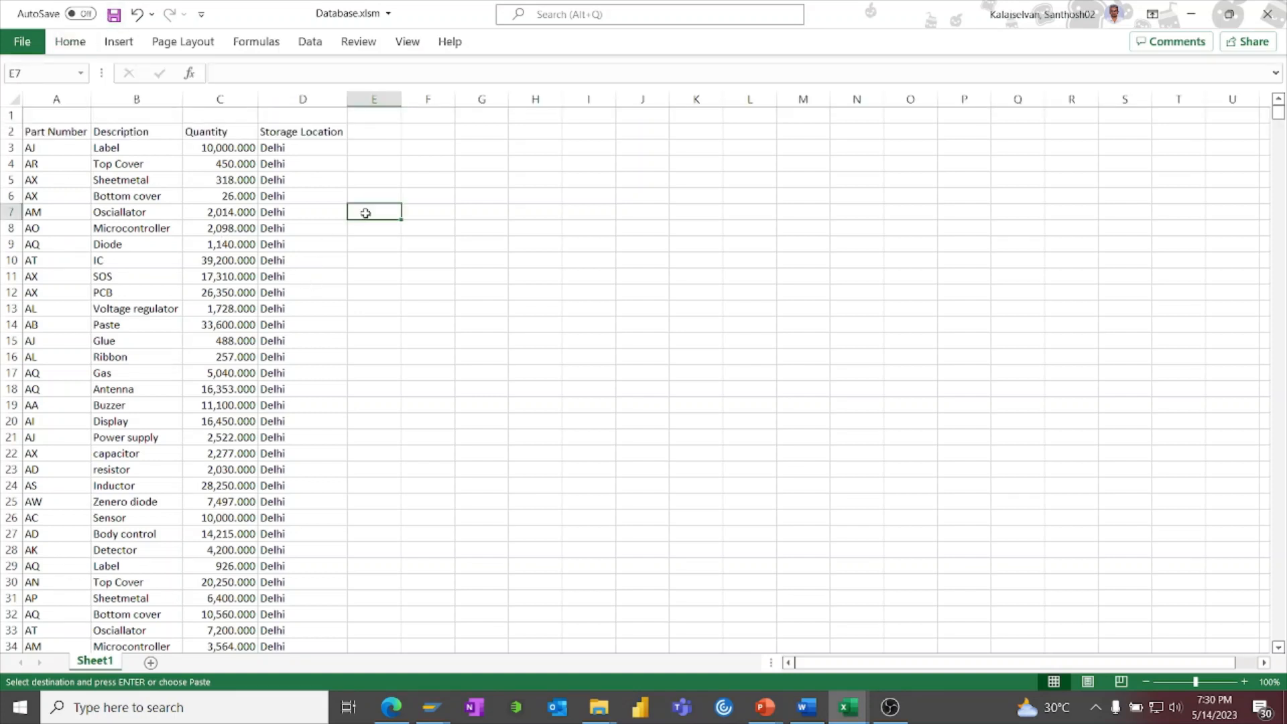
Look through the pasted stock table's columns from Part Number to Storage Location and its rows past row 115
click(38, 133)
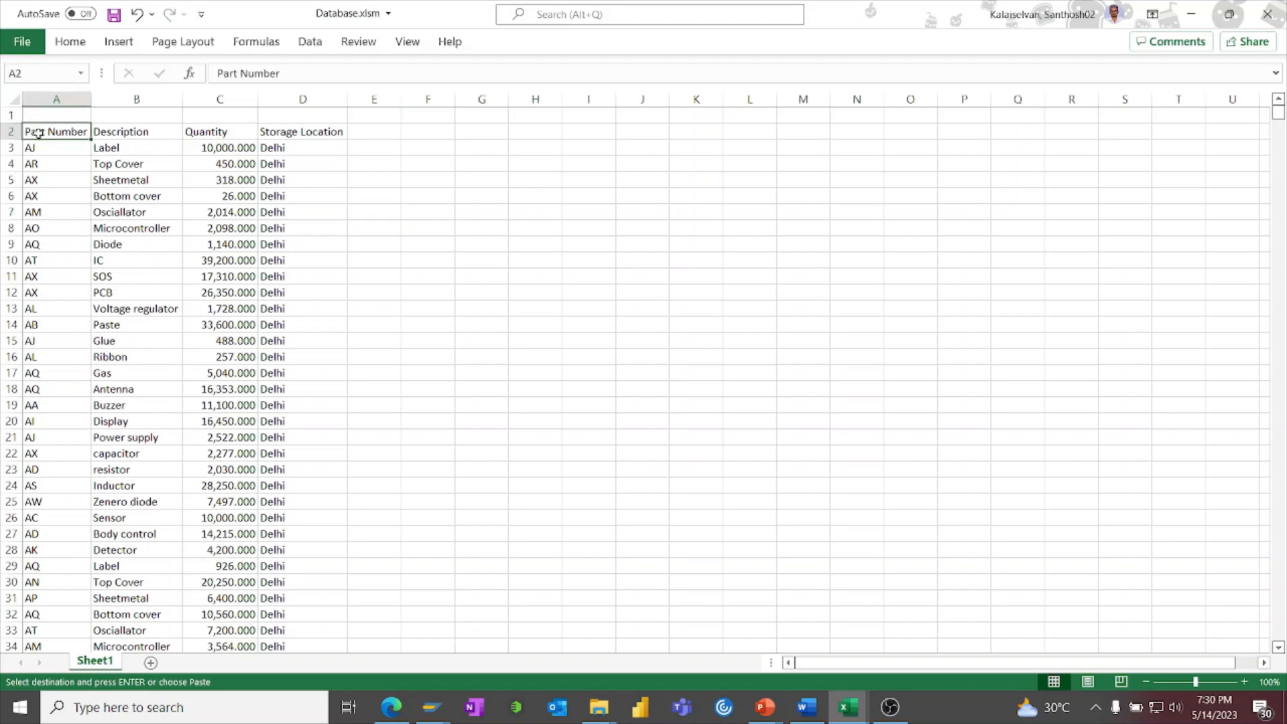
drag(40, 133, 299, 225)
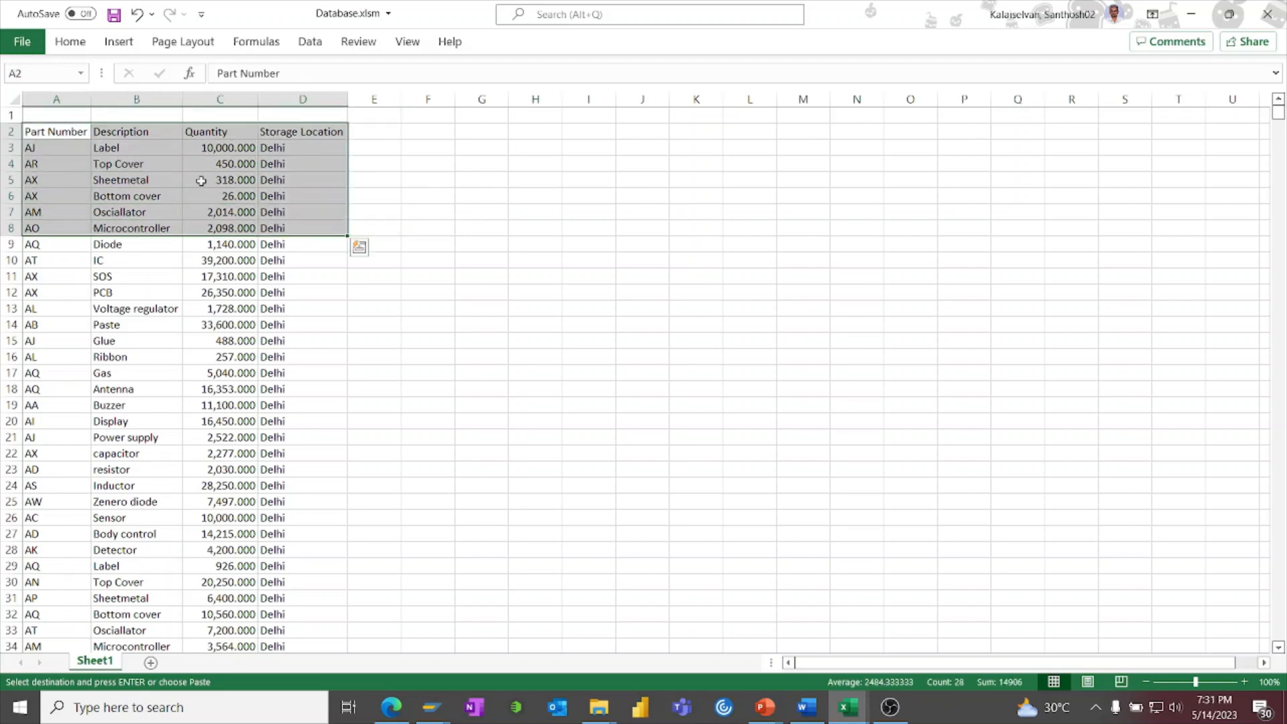
click(44, 129)
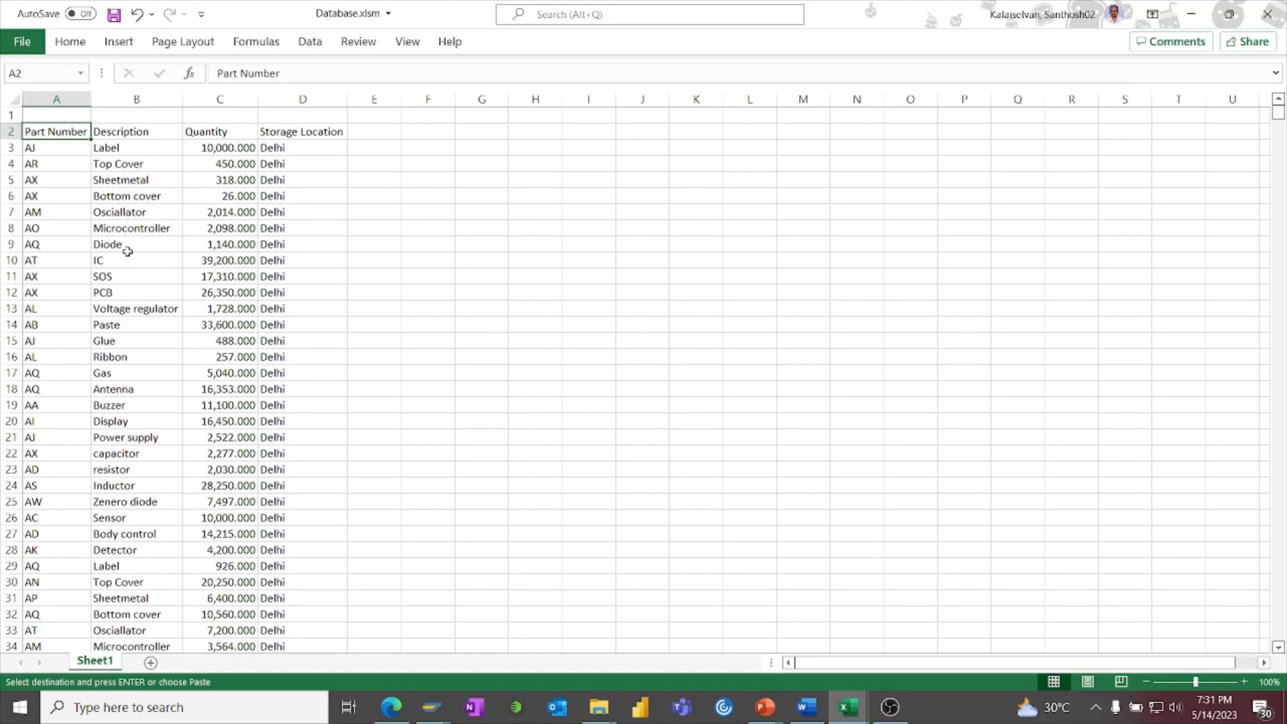
scroll(152, 472, down, 5)
scroll(155, 474, up, 5)
scroll(313, 335, down, 6)
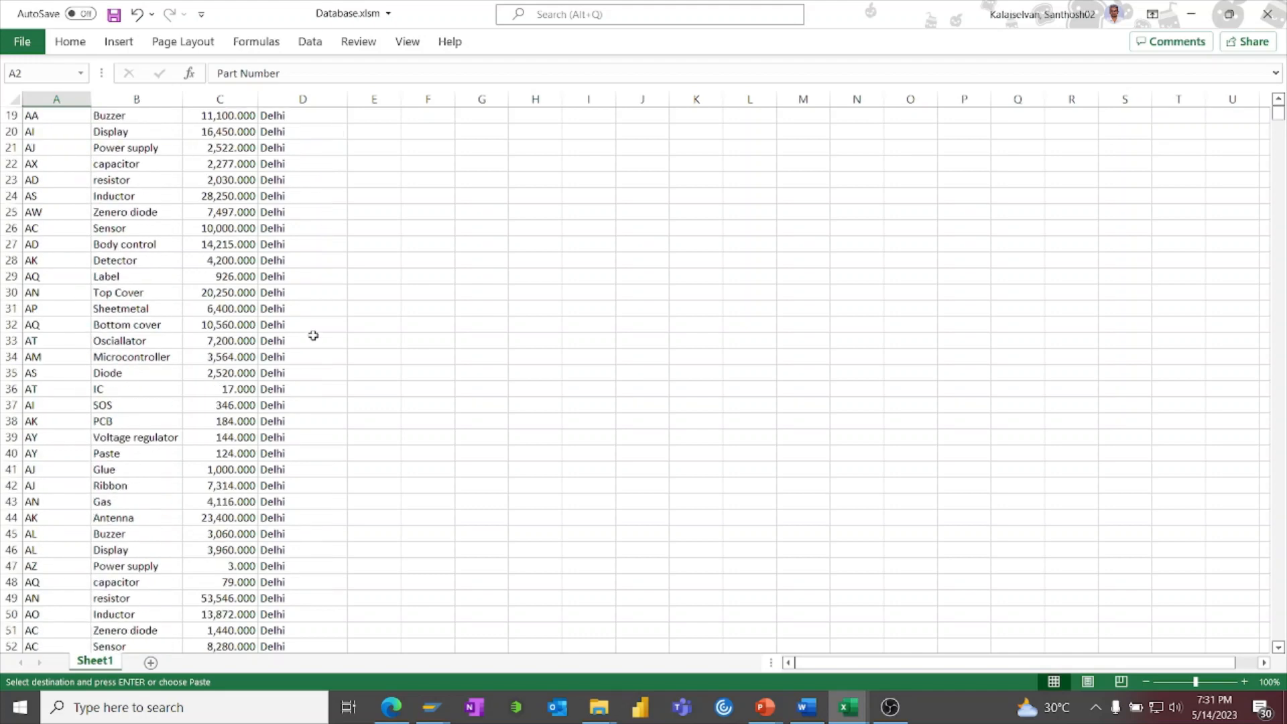
scroll(310, 325, down, 20)
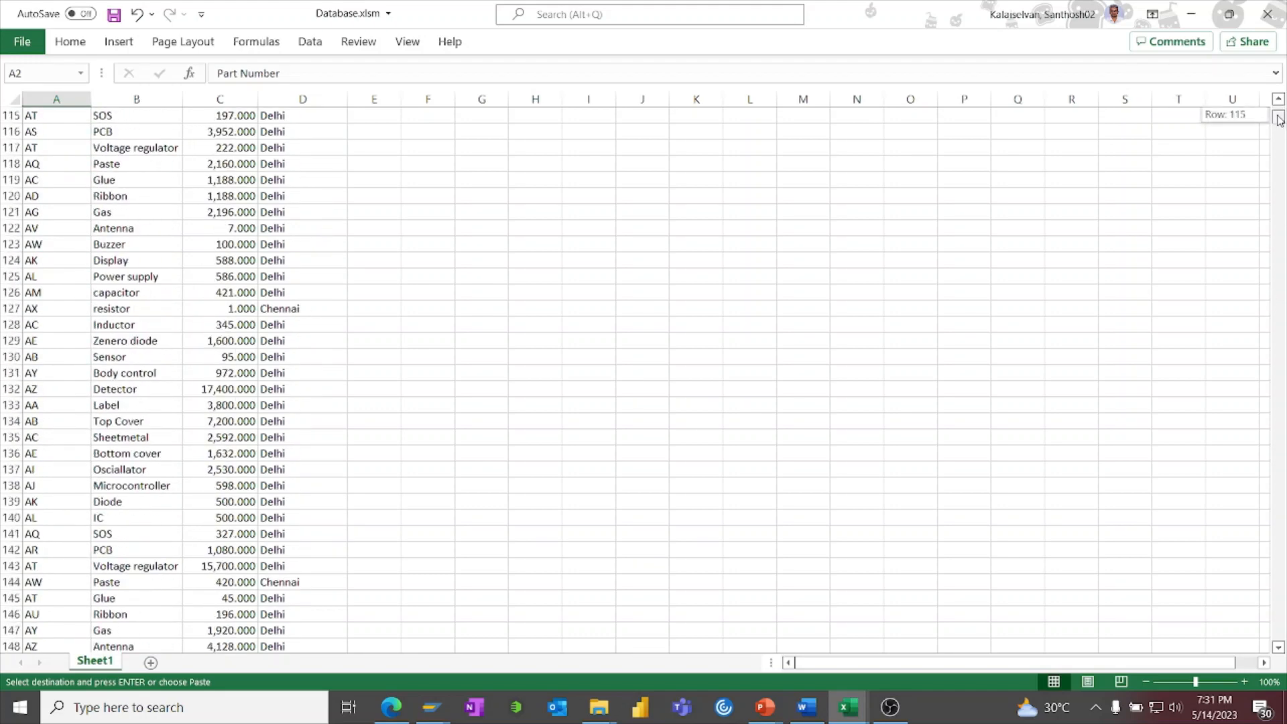
drag(1278, 119, 1280, 80)
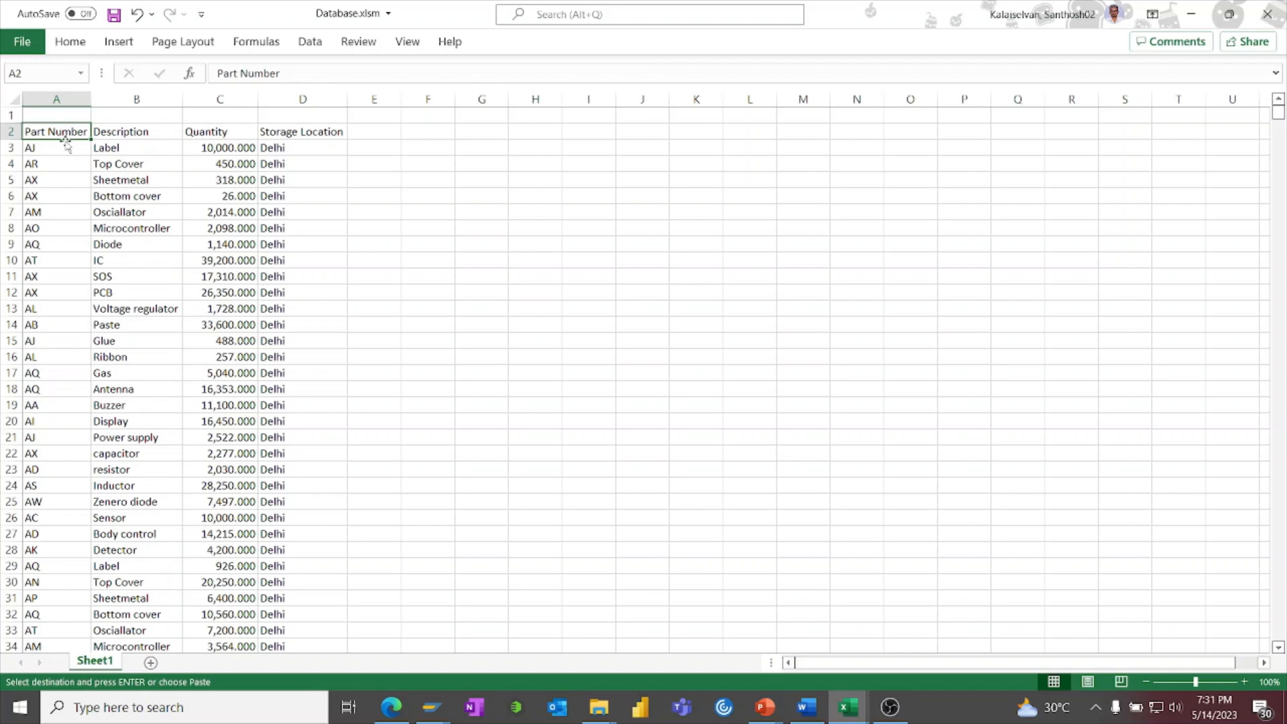
Select the entire stock table from Part Number to Storage Location down to its last row, headers included
drag(62, 132, 281, 274)
key(ctrl+shift+Down)
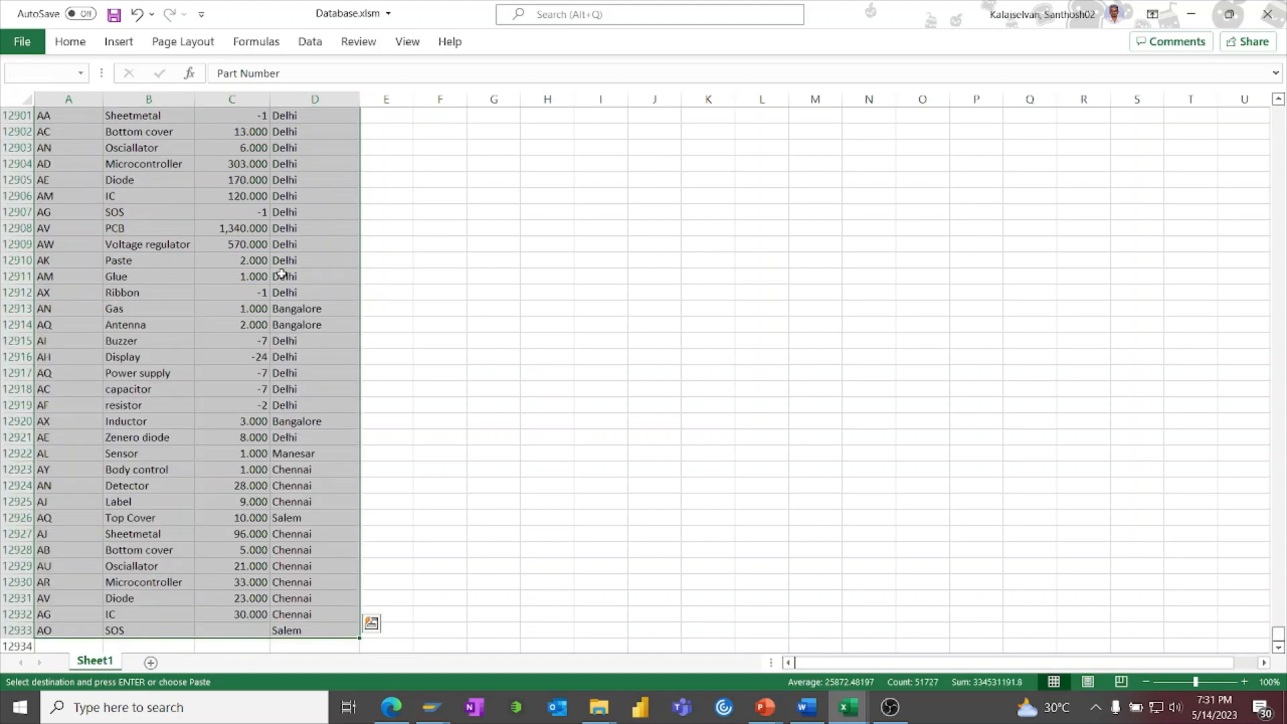
drag(1277, 637, 1276, 111)
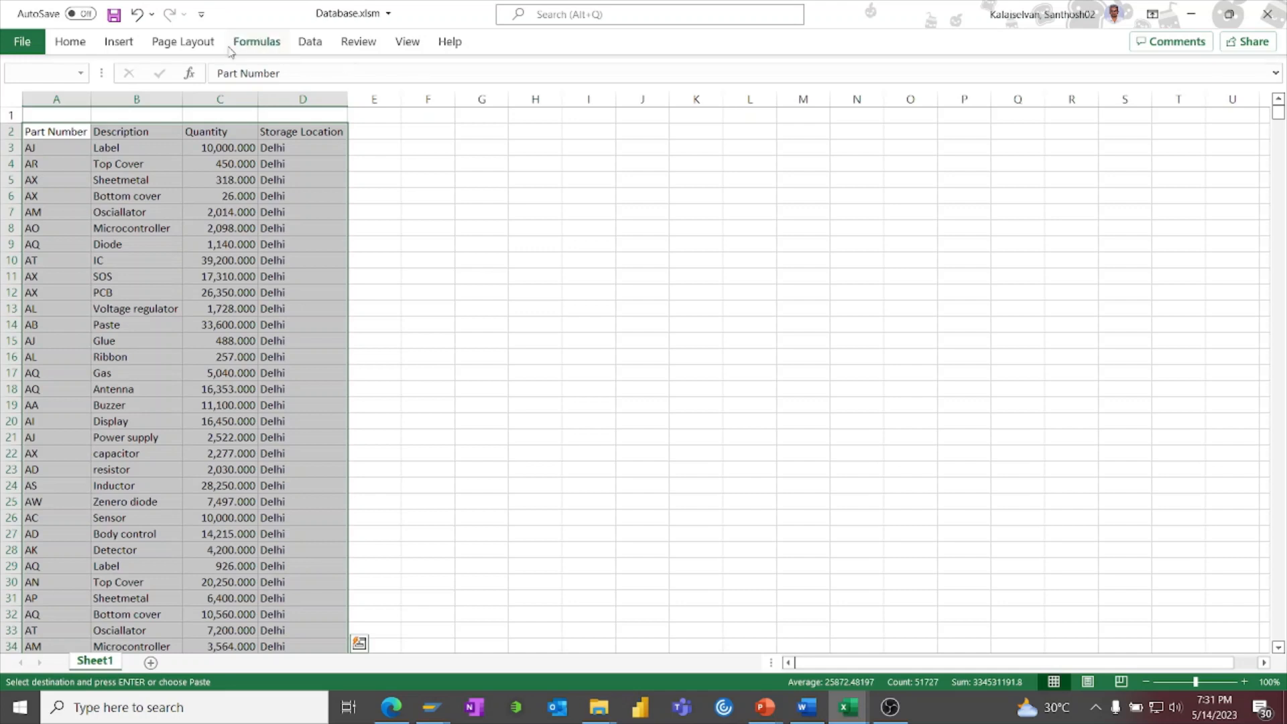
click(119, 42)
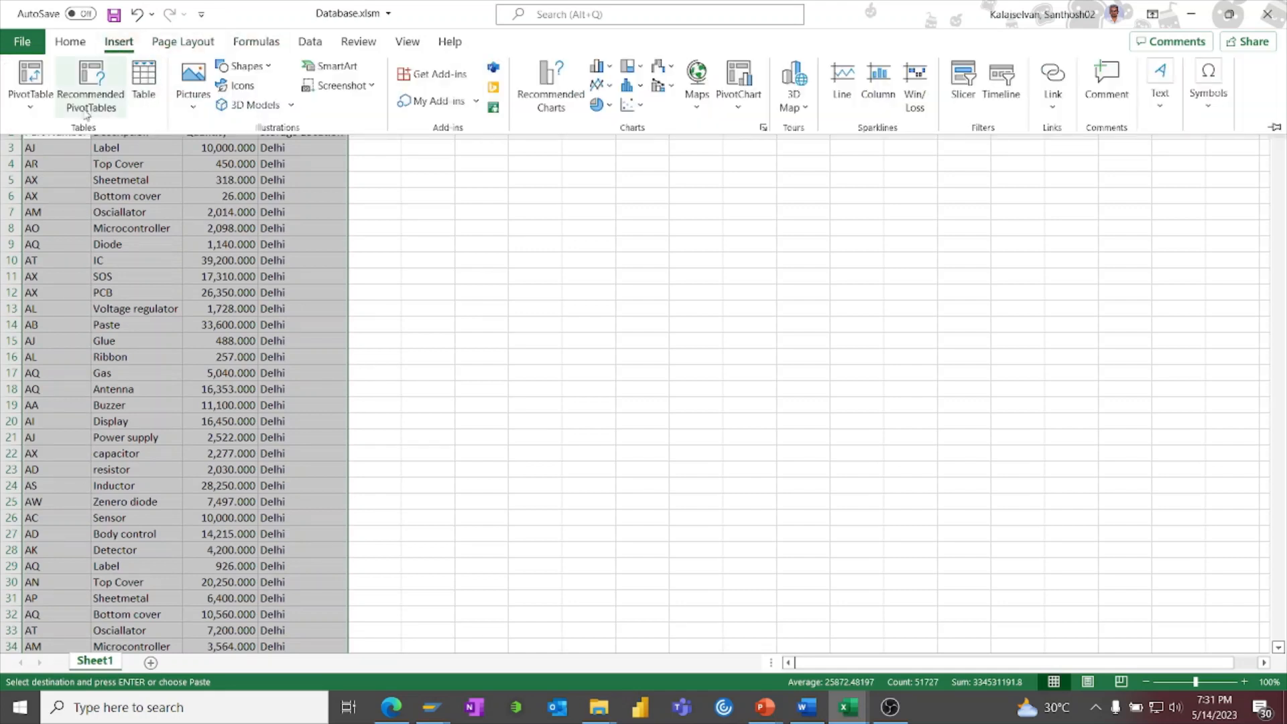
click(35, 112)
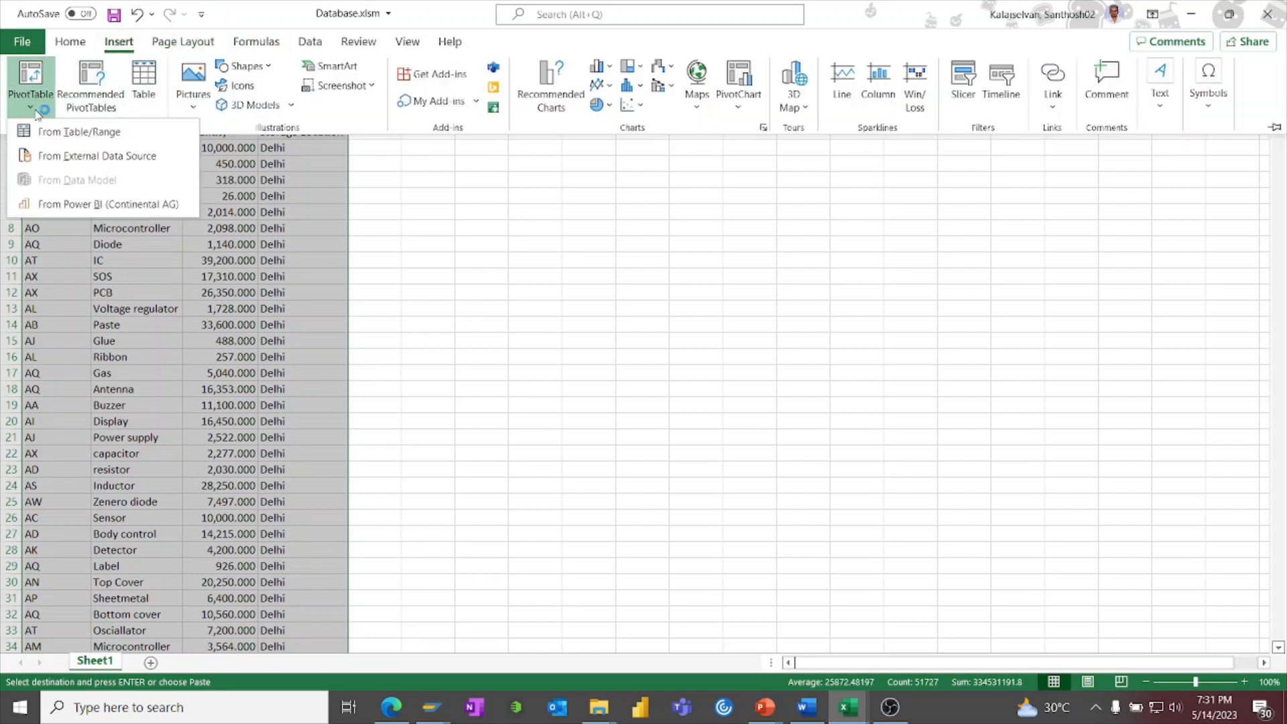
click(1249, 575)
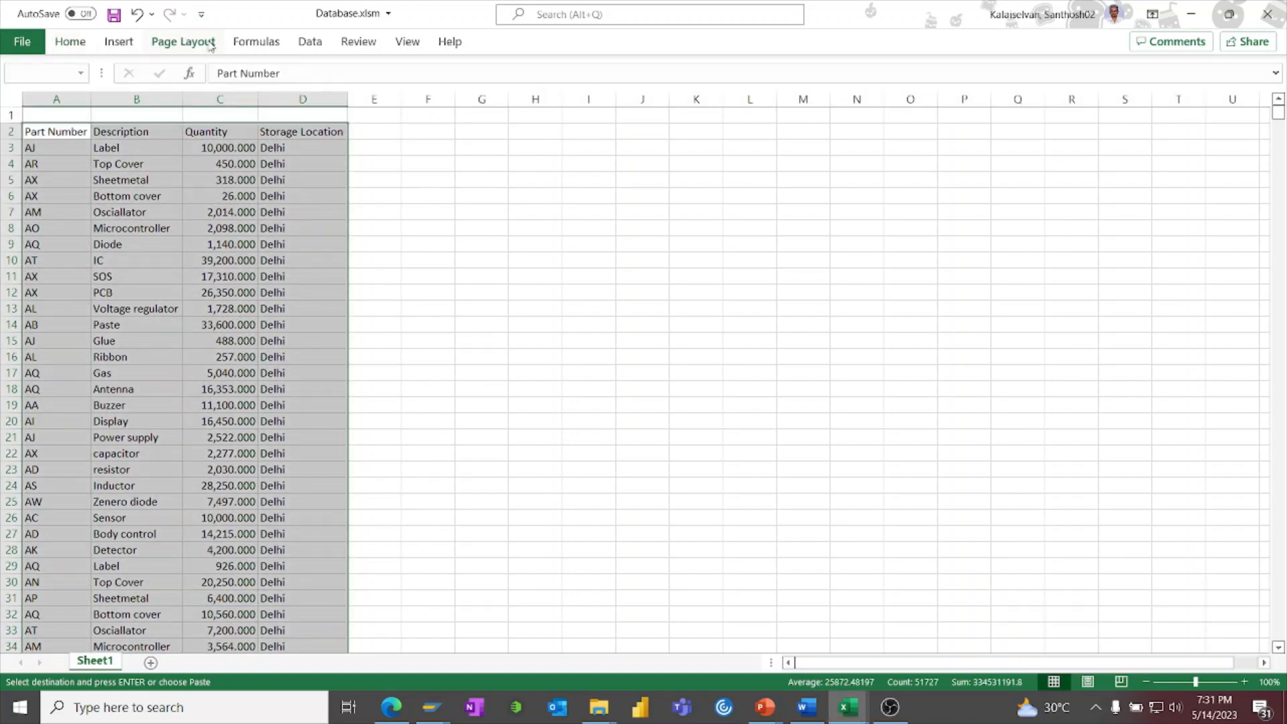
Insert a PivotTable from the selected table range into the existing worksheet, with Sheet1 columns G to Q from row 2 down as location
click(118, 41)
click(30, 84)
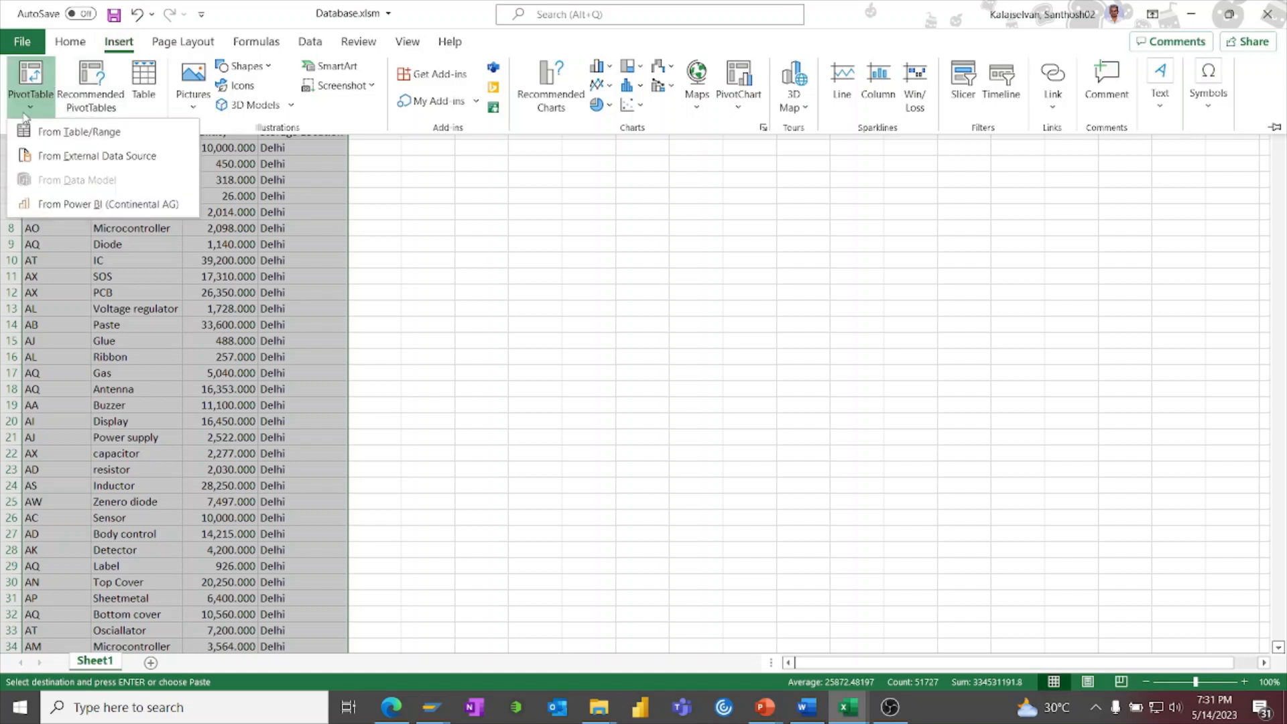
click(81, 133)
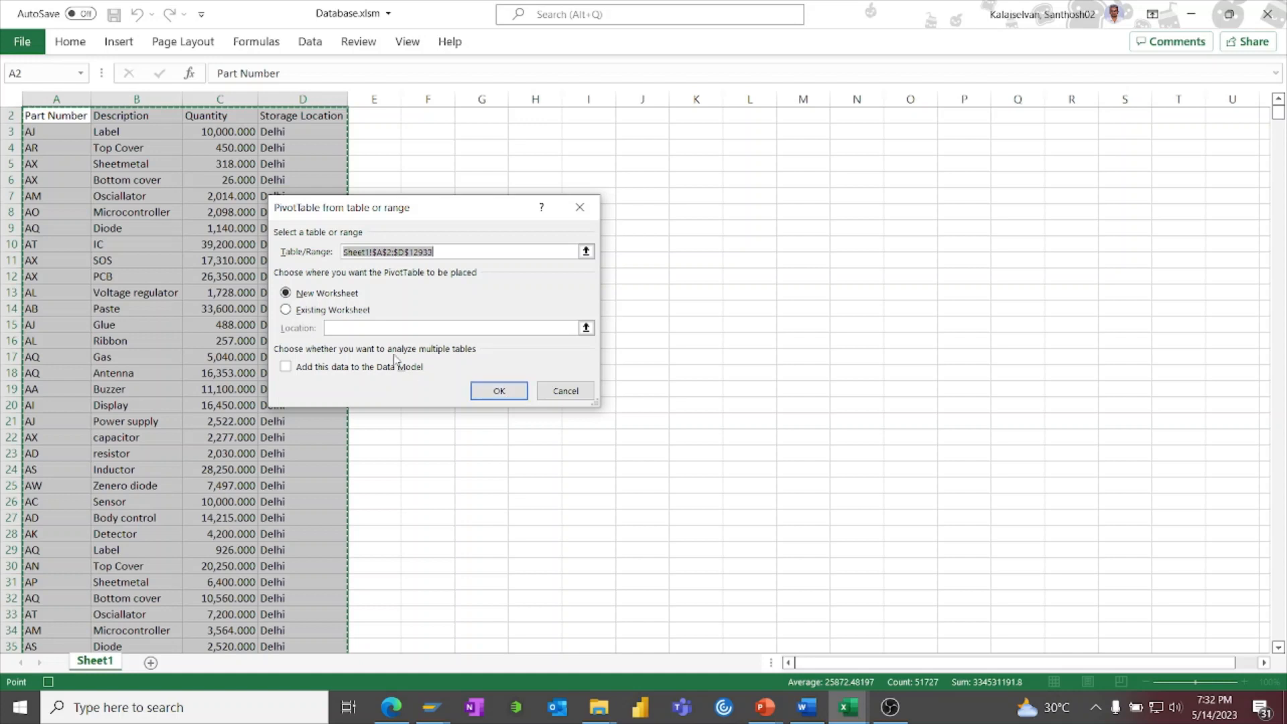
click(314, 314)
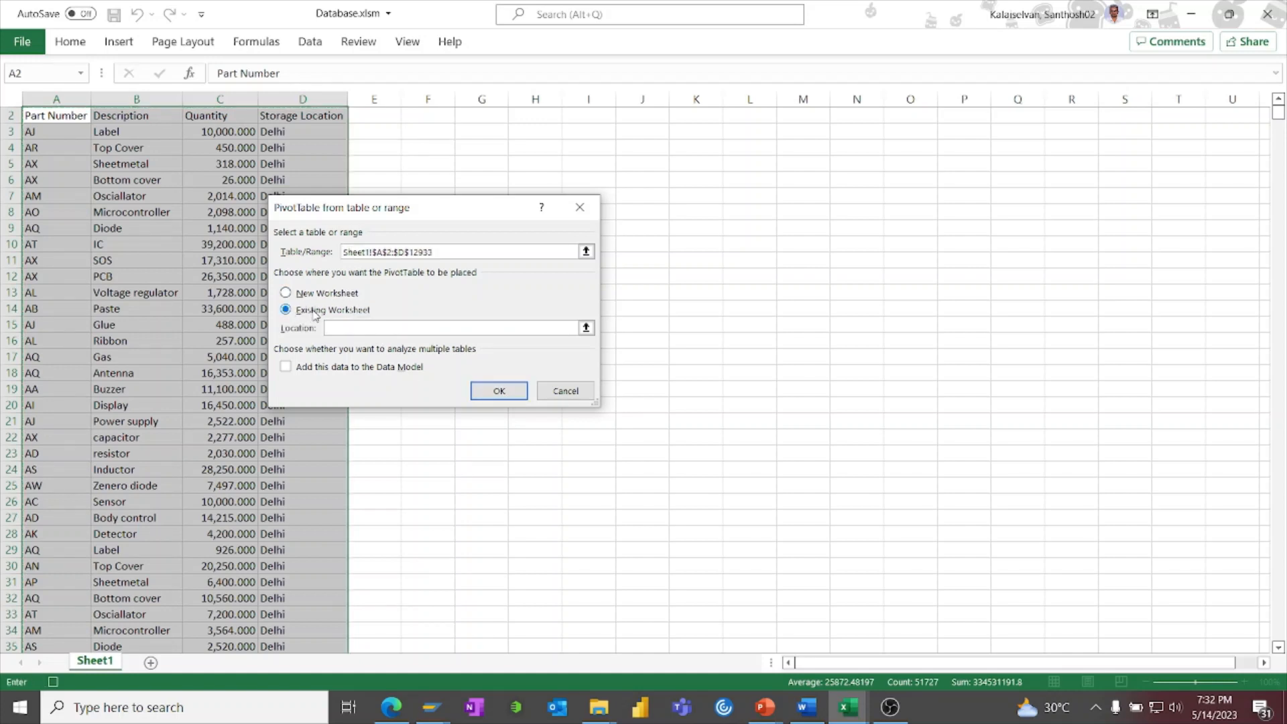
click(586, 327)
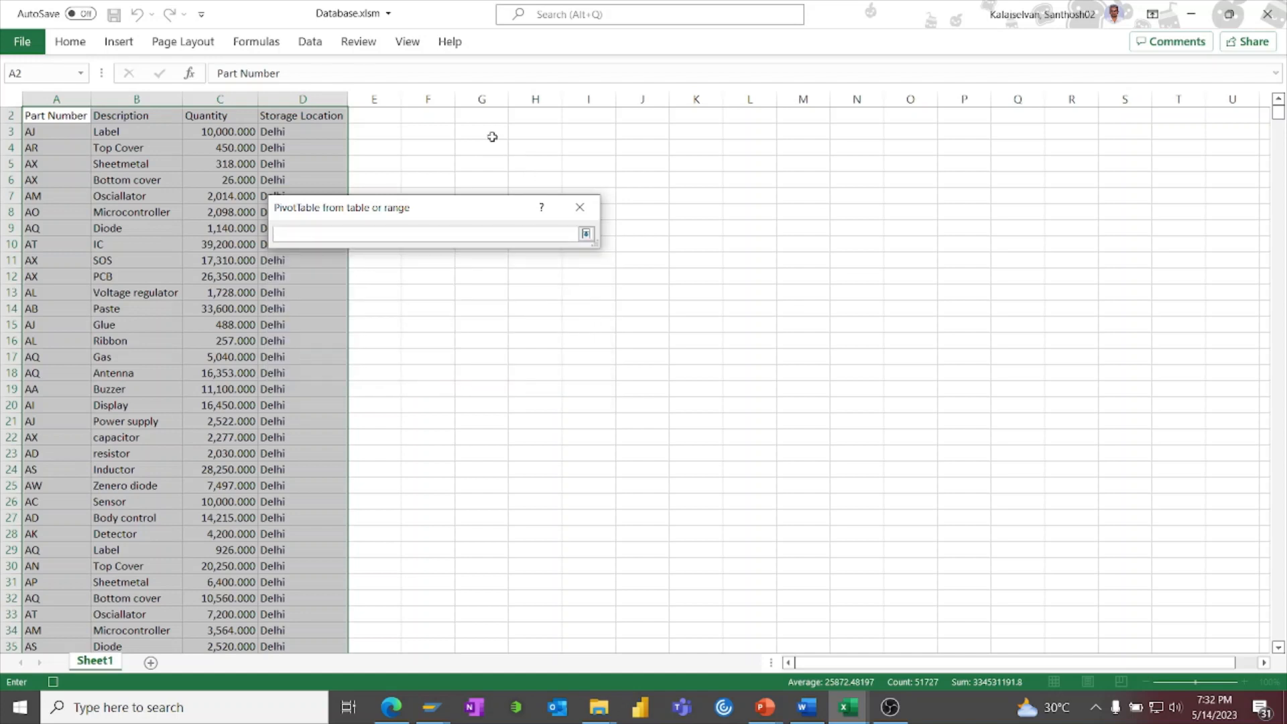
click(482, 114)
drag(482, 115, 1022, 275)
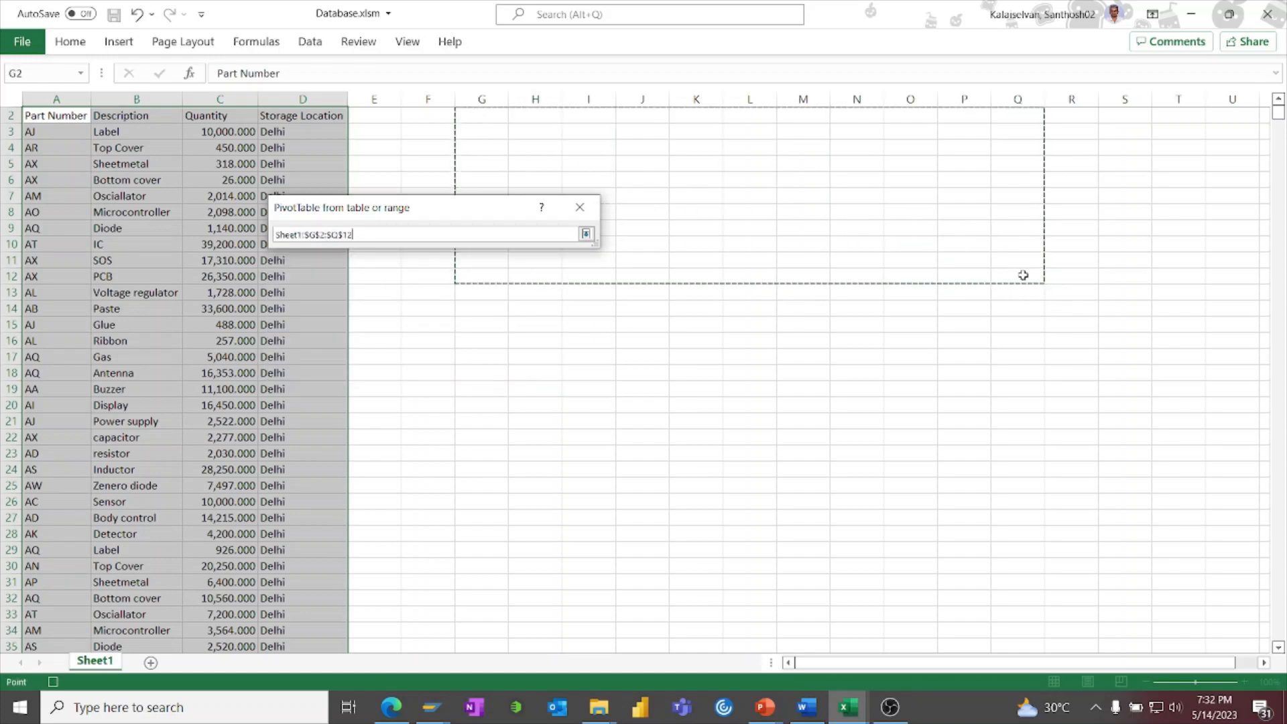
key(ctrl+shift+Down)
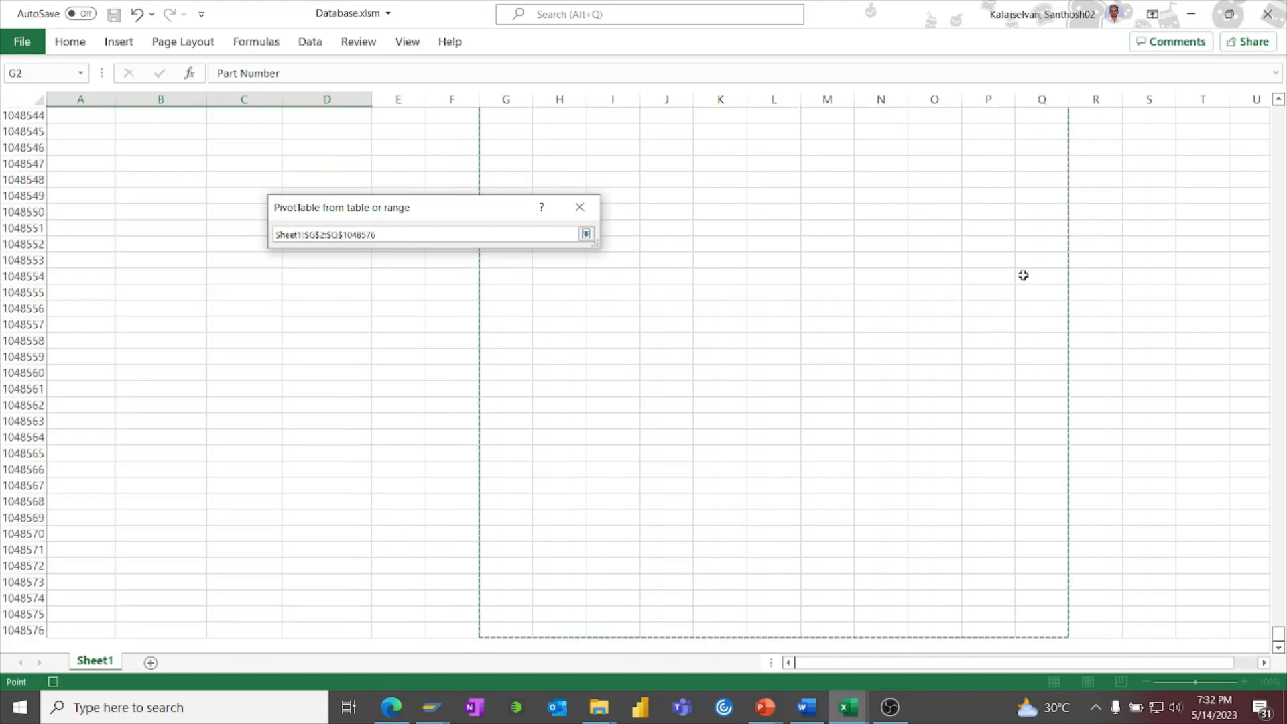
click(585, 233)
click(498, 391)
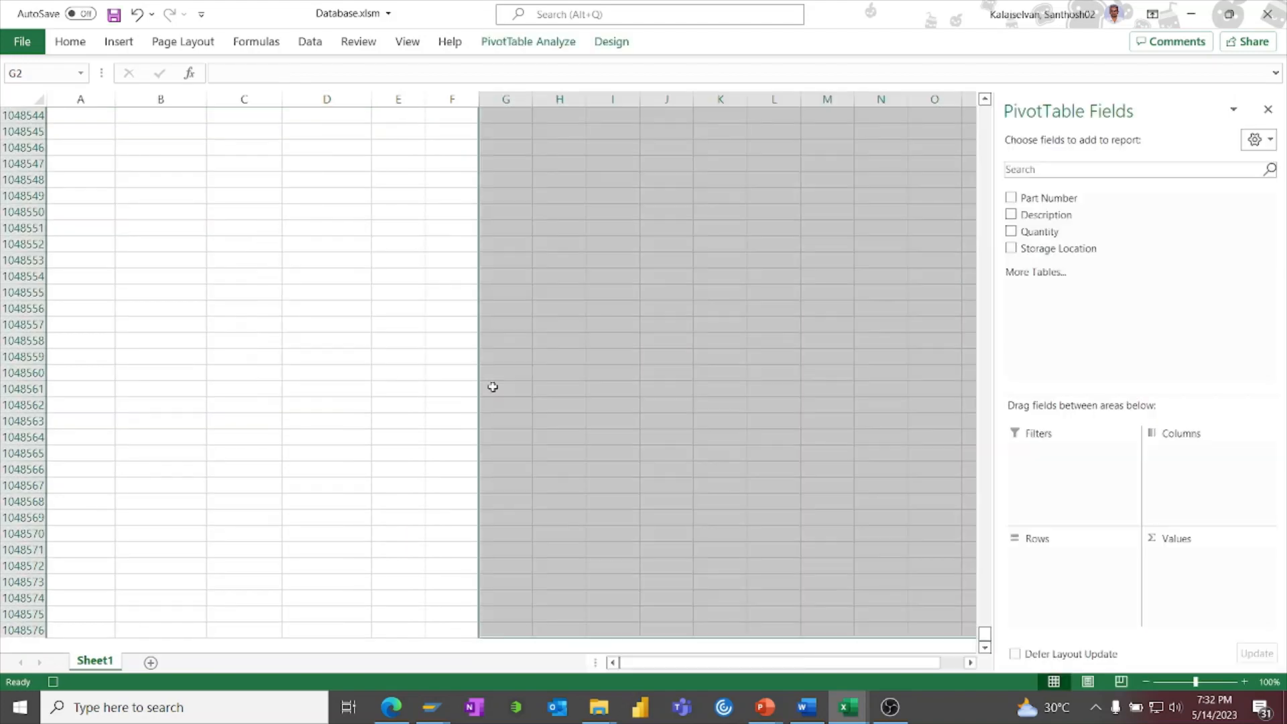
Lay out the PivotTable with Description as columns, Storage Location as rows and the sum of Quantity as values
drag(985, 633, 947, 6)
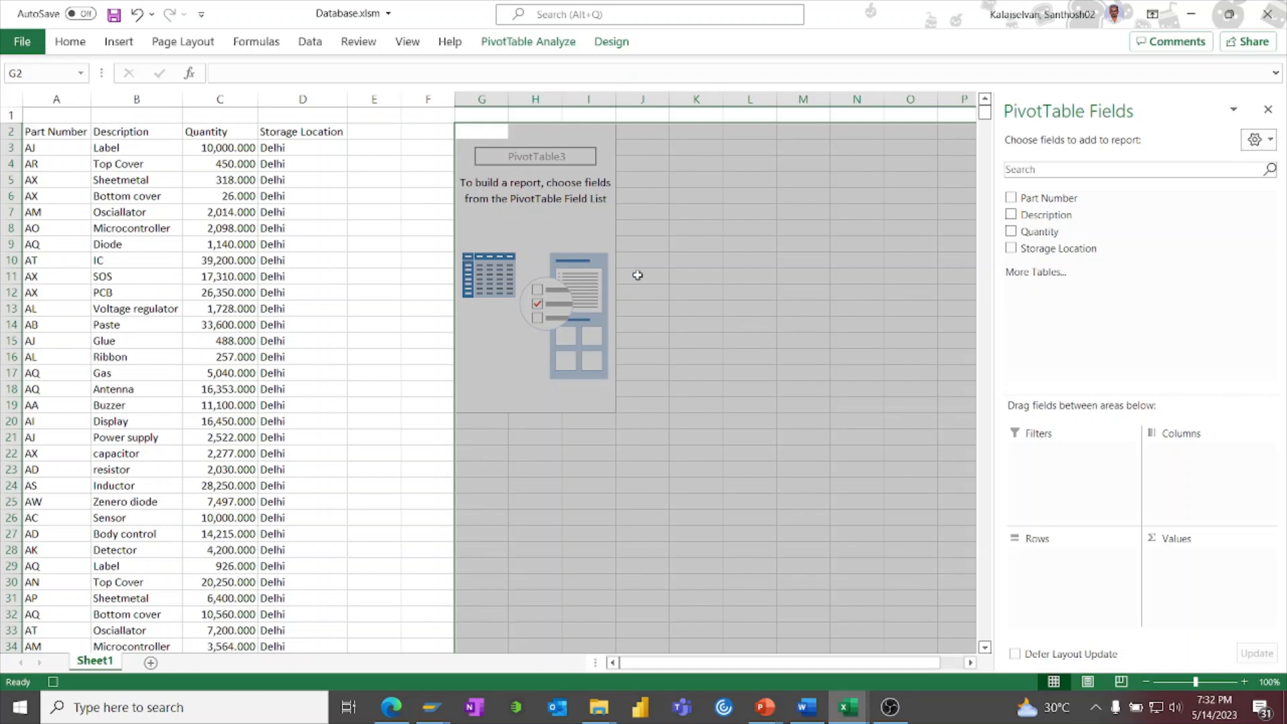
click(815, 223)
click(575, 227)
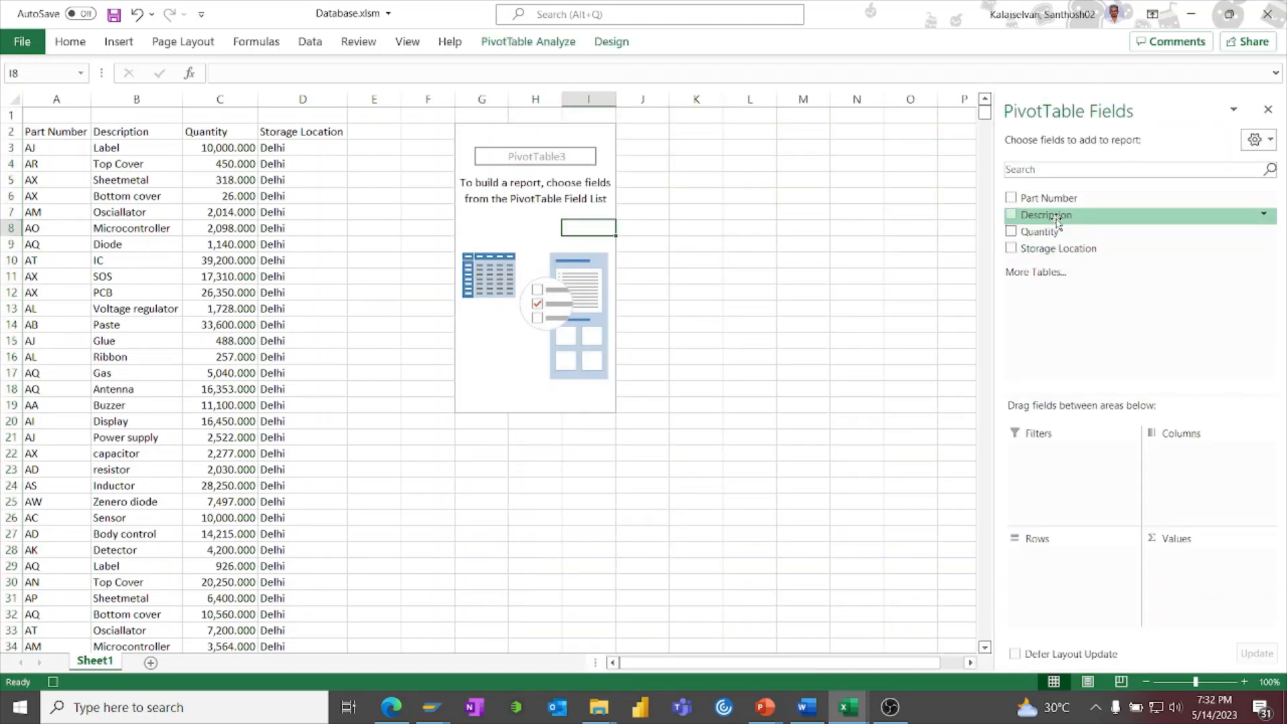
drag(1057, 218, 1210, 456)
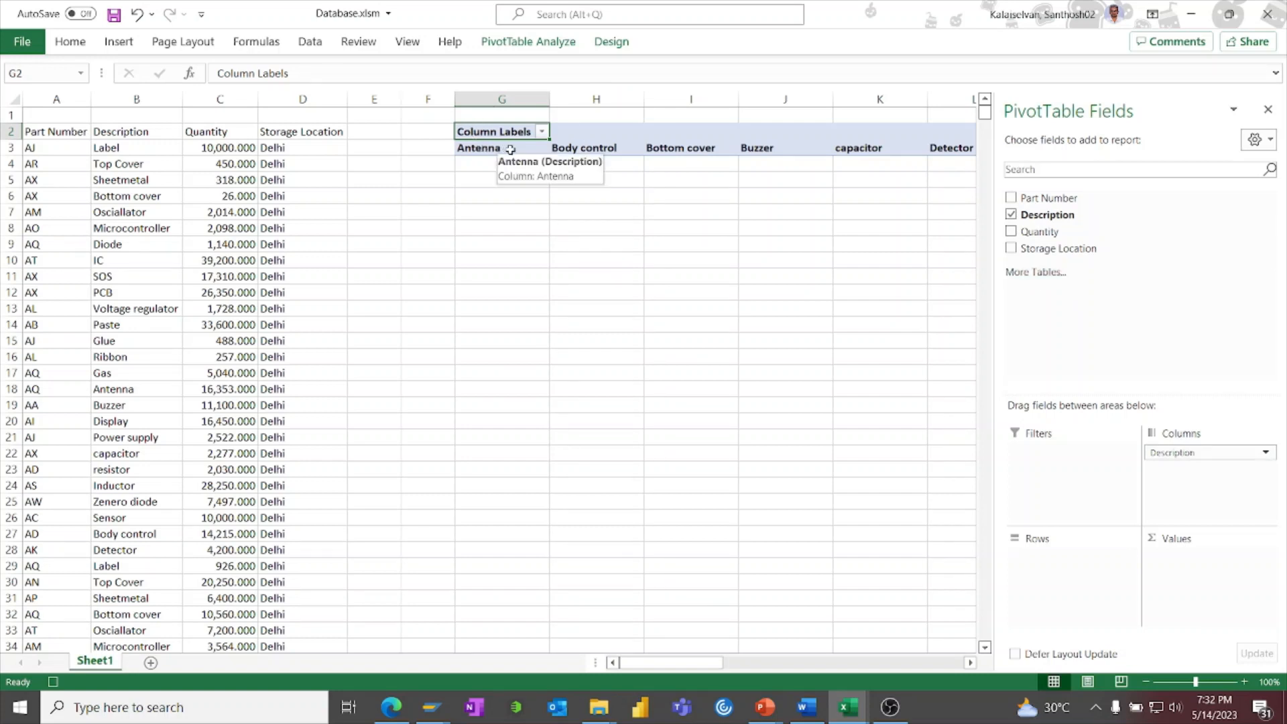
drag(1061, 245, 1070, 589)
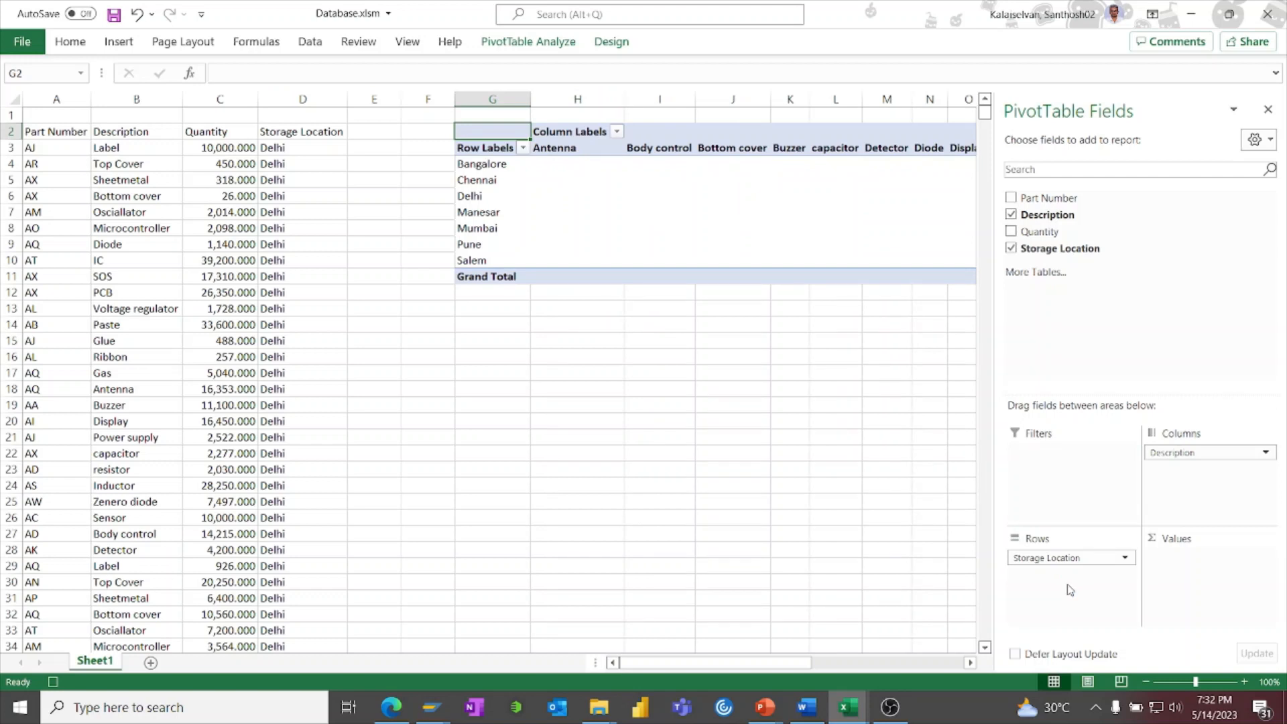
drag(1038, 232, 1212, 578)
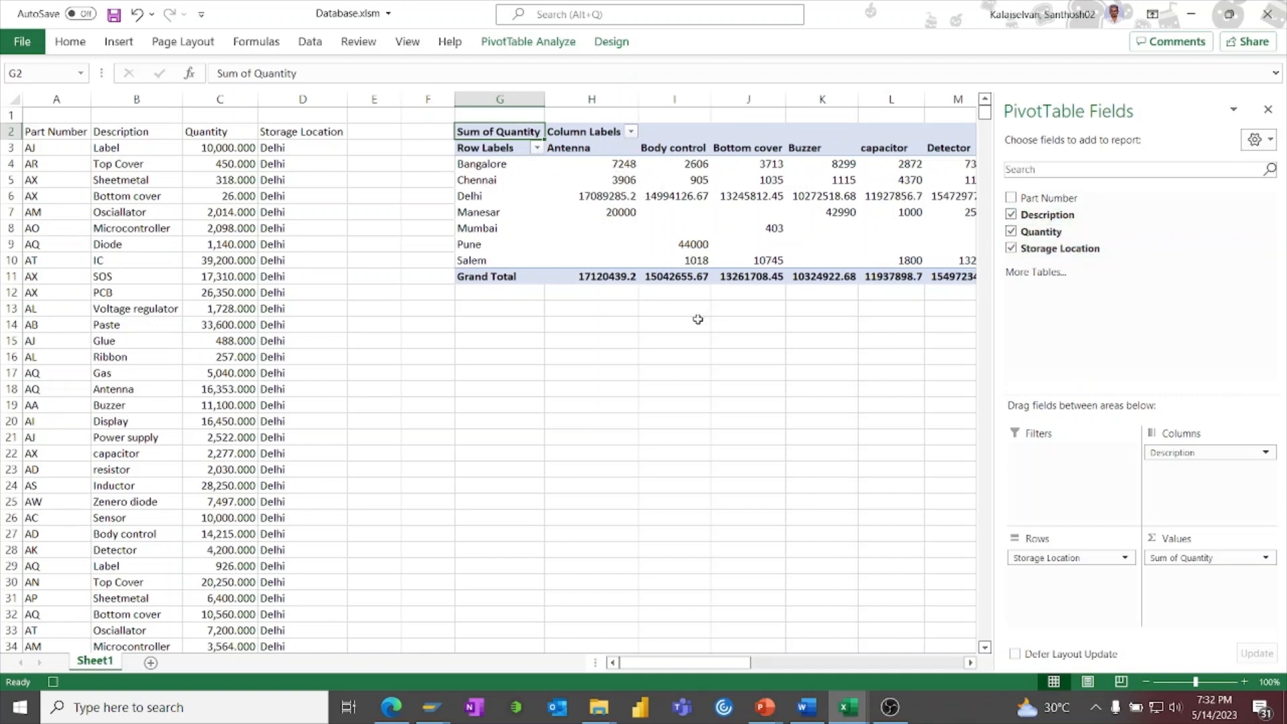
Format the PivotTable from the Row Labels row through Grand Total with a yellow fill and all borders
click(477, 146)
drag(478, 144, 860, 276)
drag(843, 663, 623, 656)
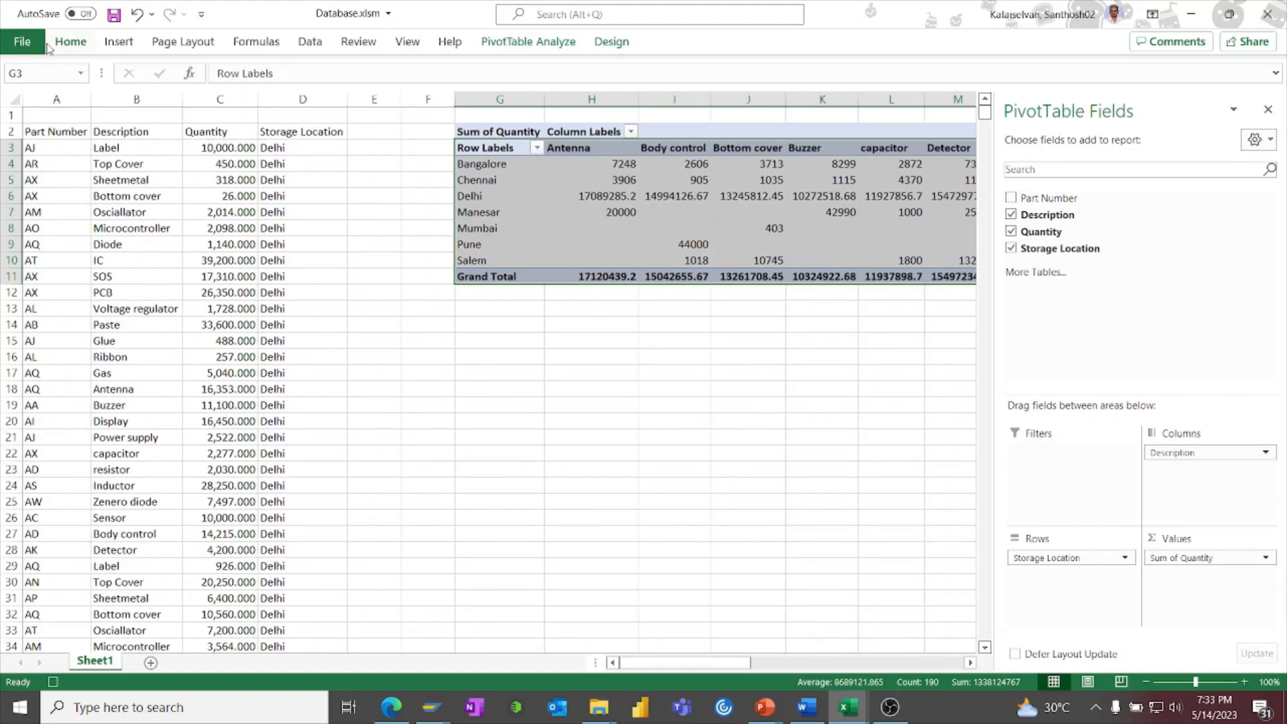
click(70, 41)
click(214, 106)
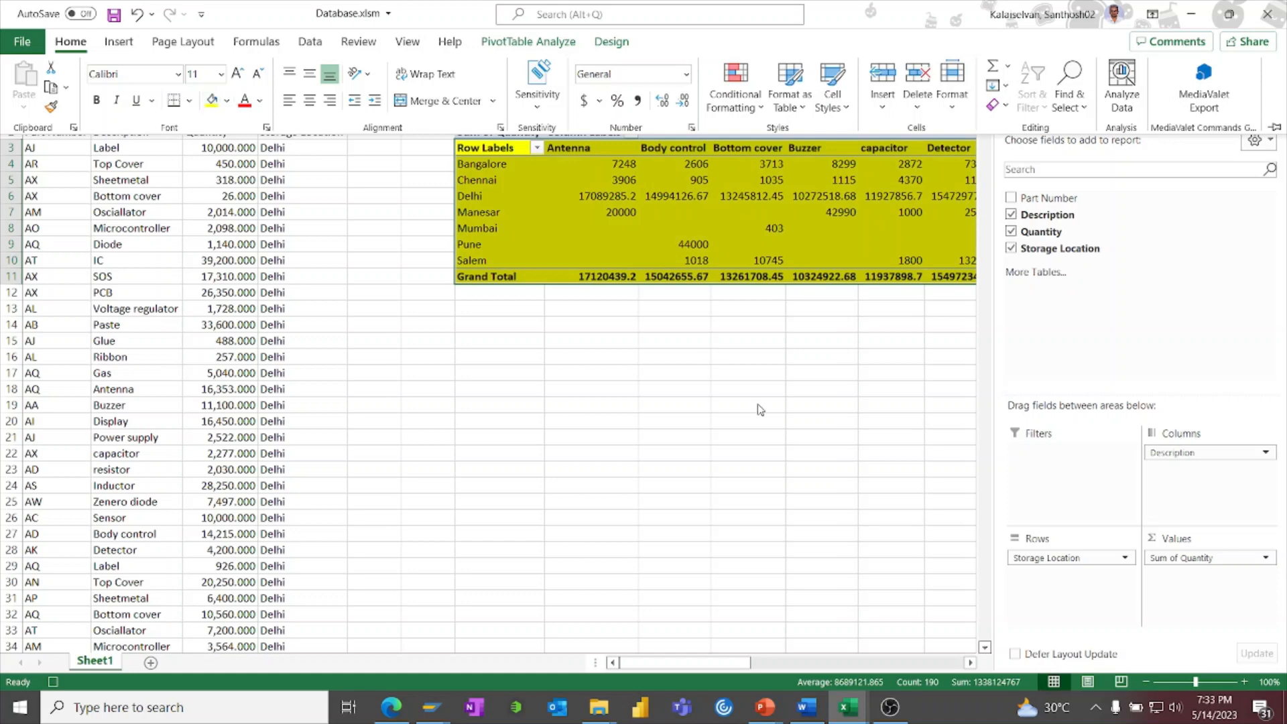
click(190, 101)
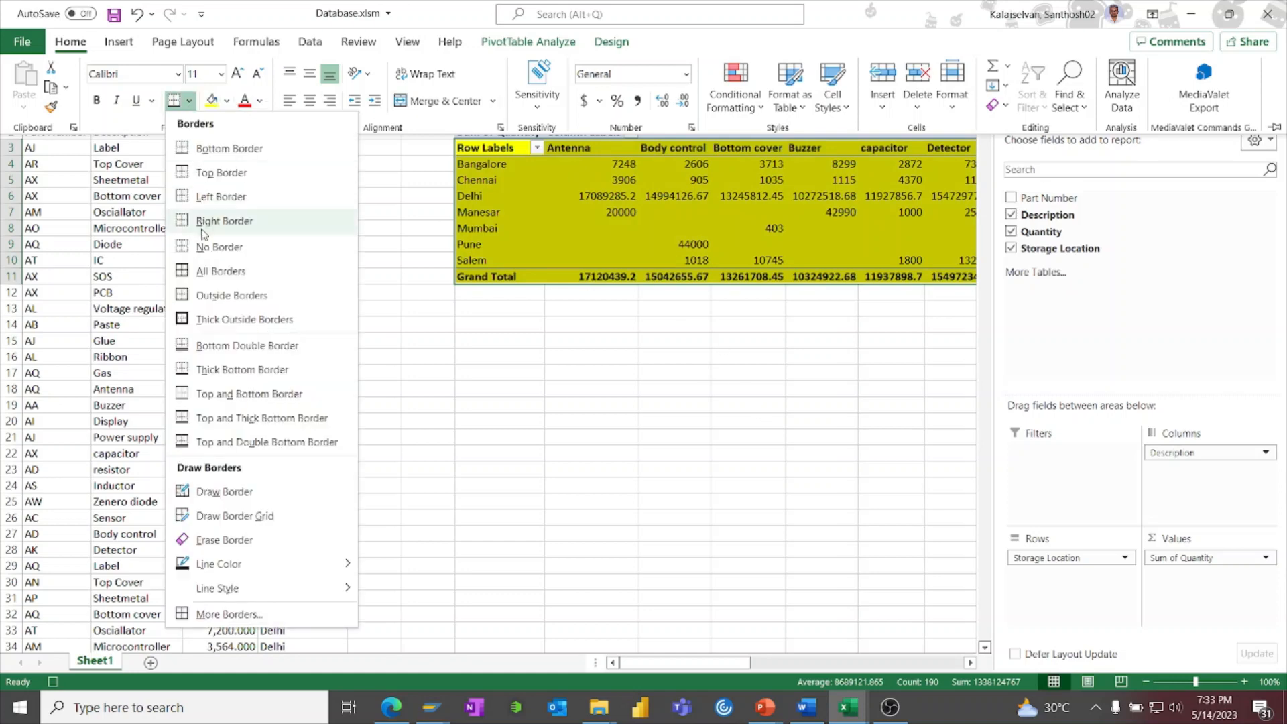
click(210, 272)
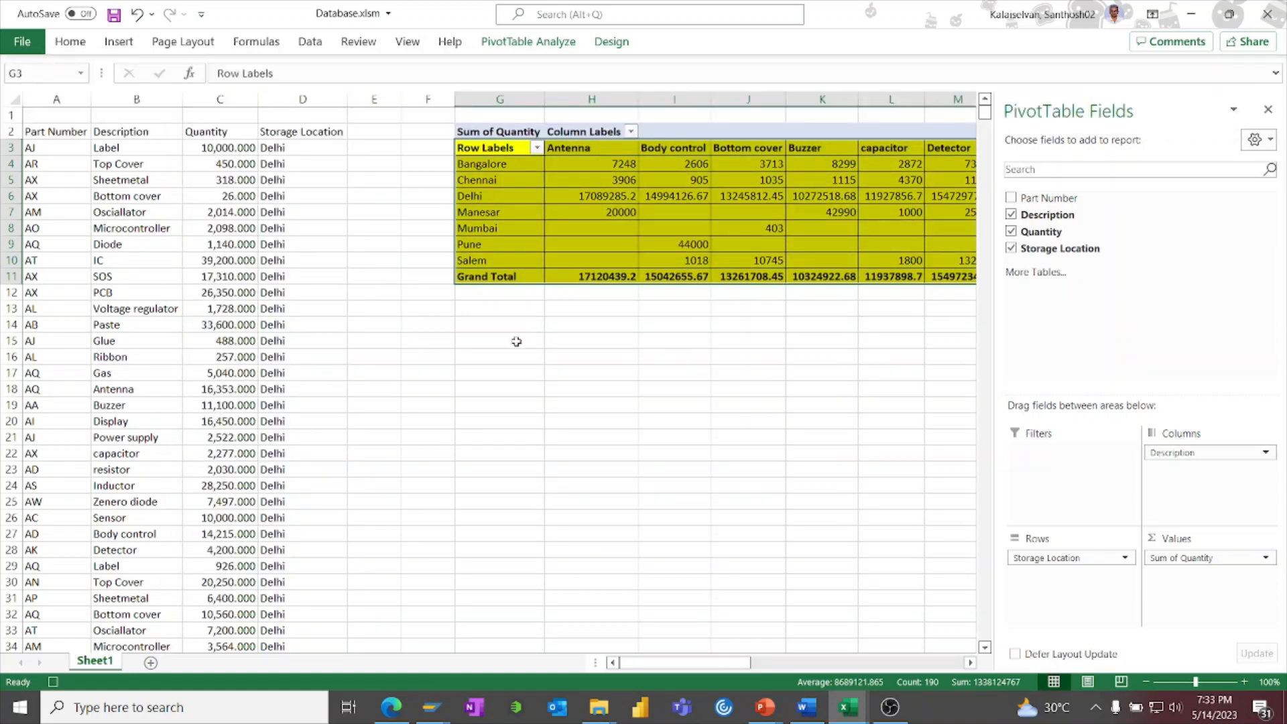
Start a second PivotTable below the yellow one, using the whole stock table Sheet1 A2:D12933 as its source range
click(484, 308)
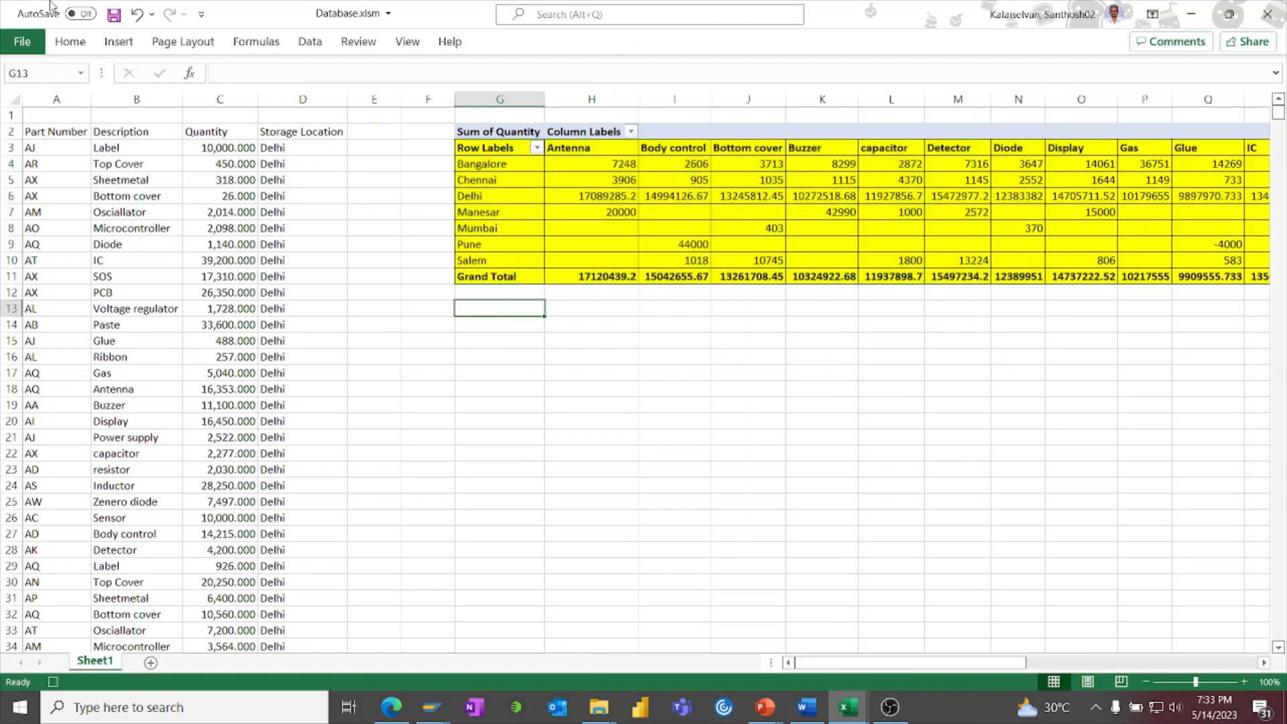
click(120, 42)
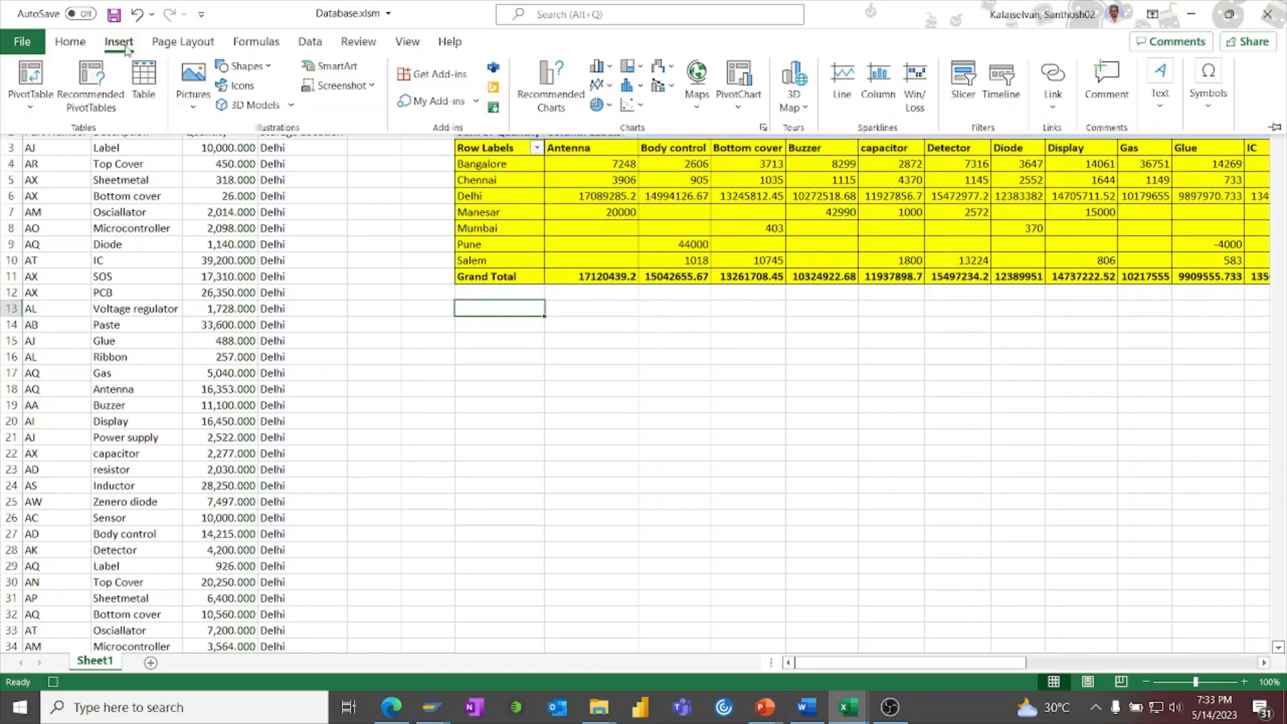
click(29, 83)
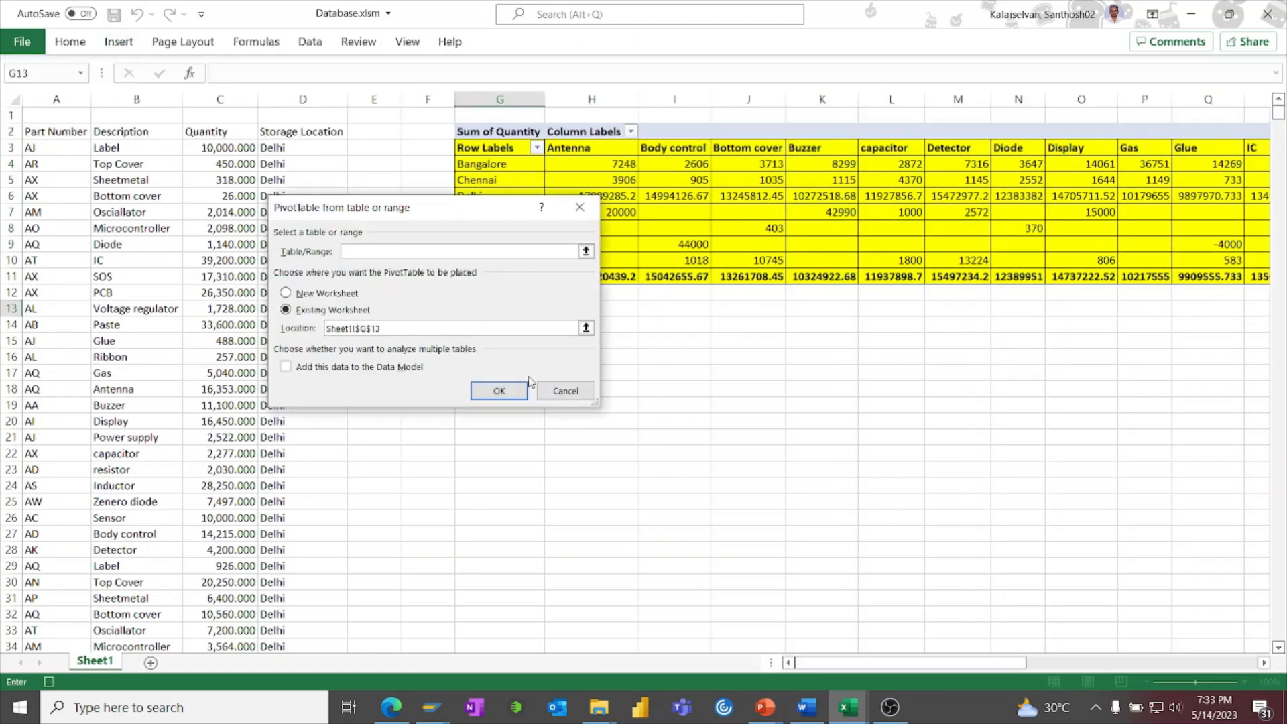
click(586, 252)
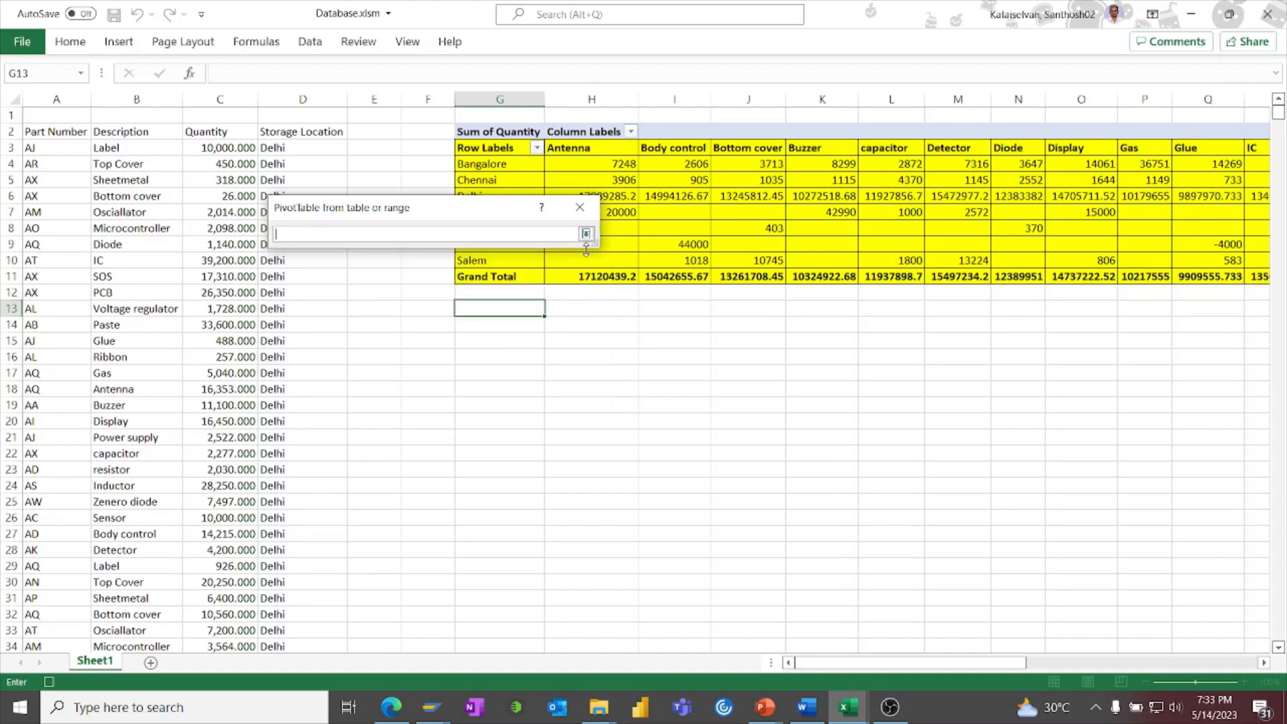
drag(54, 132, 277, 284)
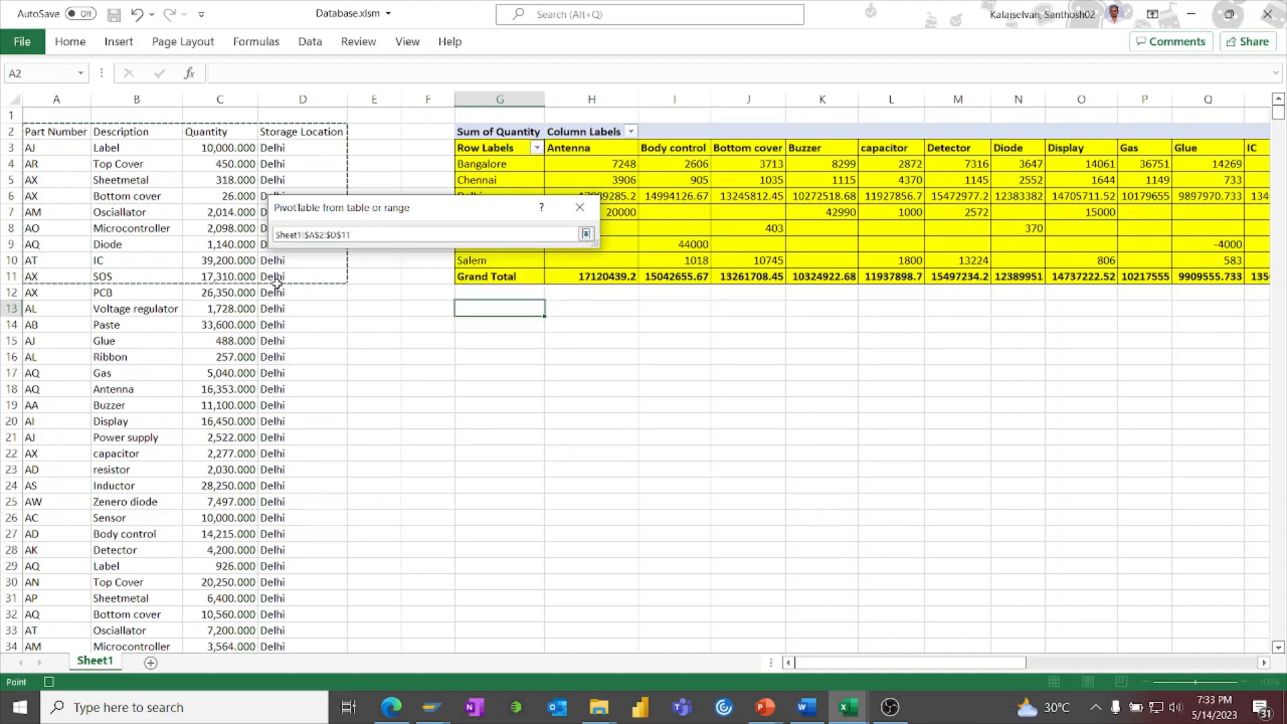
key(ctrl+shift+Down)
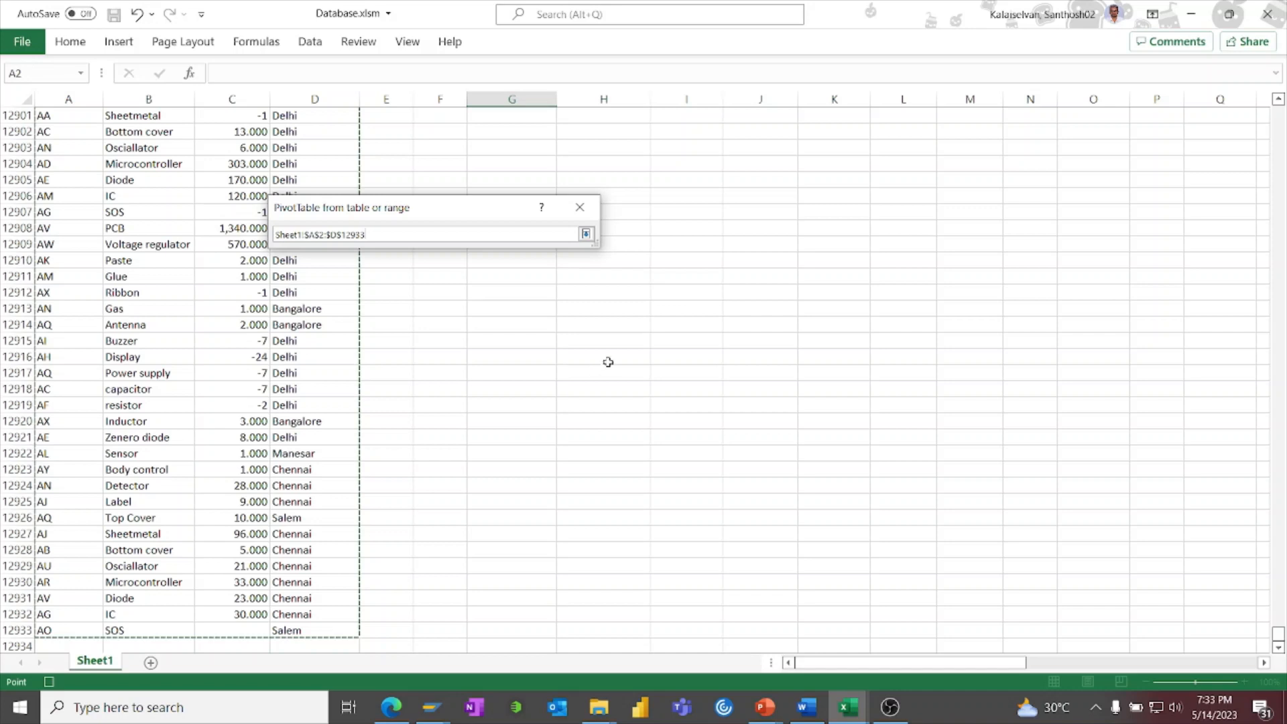
click(585, 233)
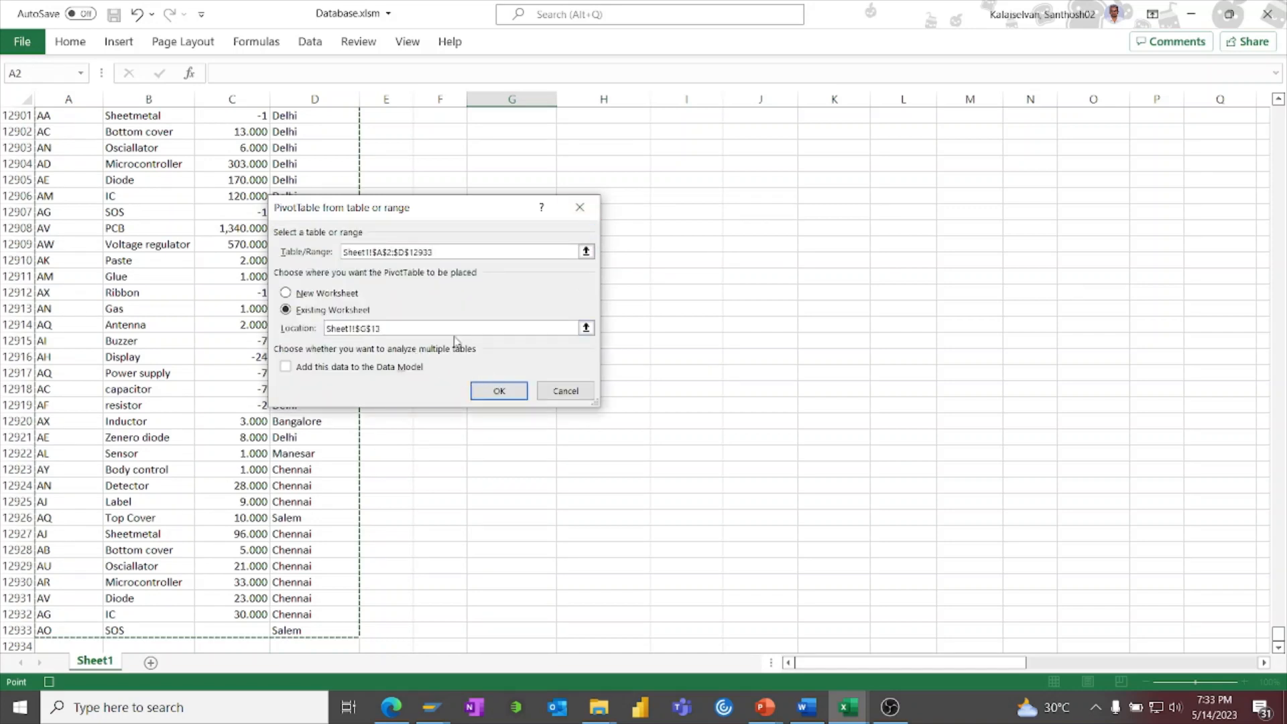
Set the existing-worksheet location to Sheet1 columns G to AH from row 14 down and create the PivotTable
click(586, 328)
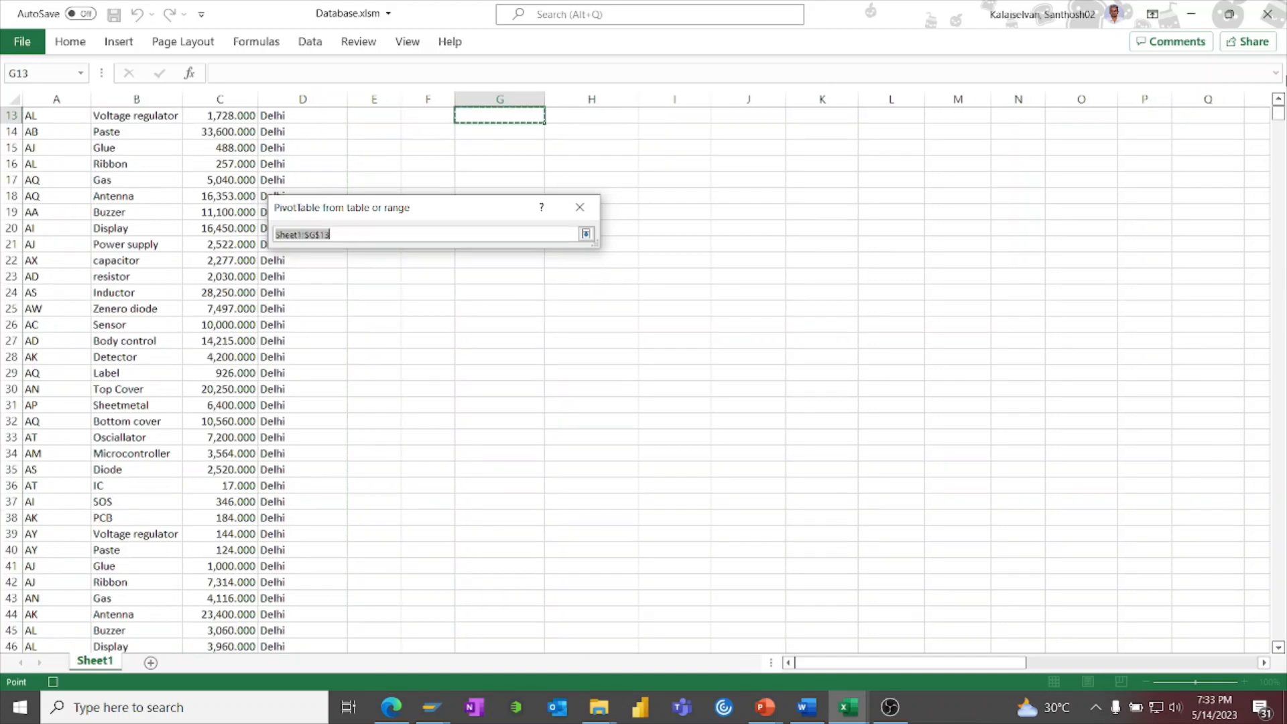
drag(1278, 110, 1280, 58)
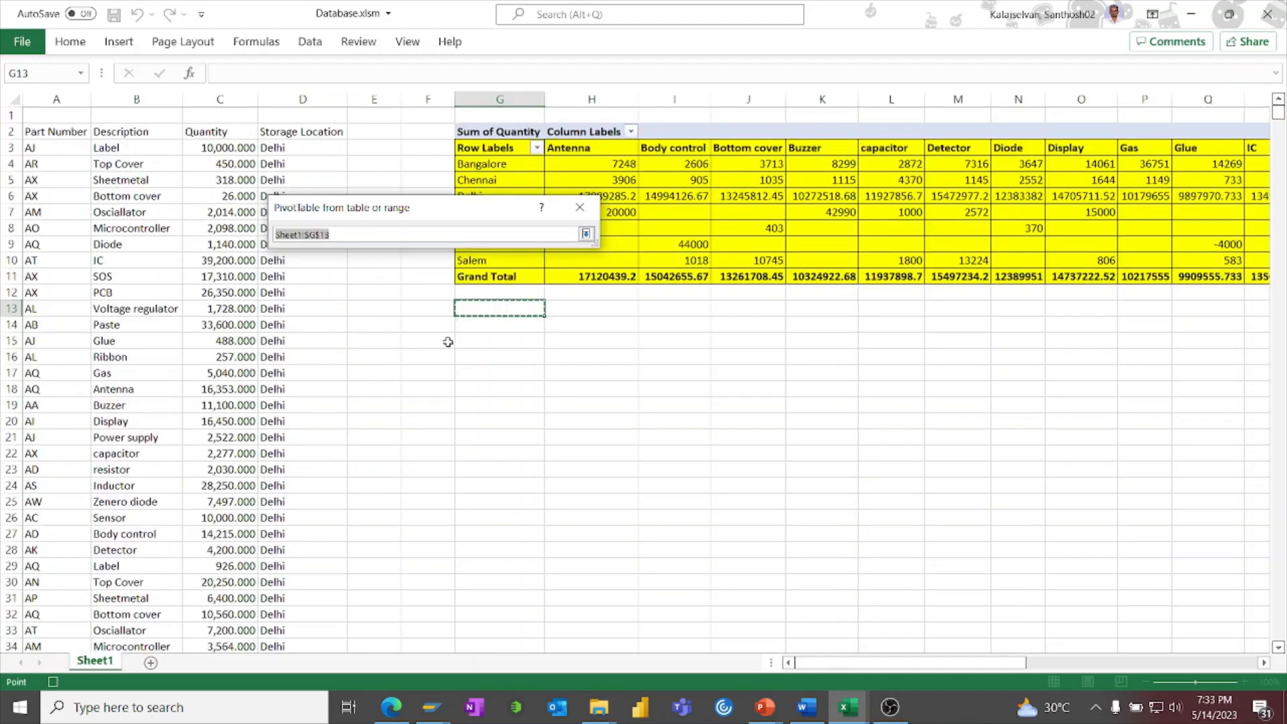
drag(474, 331, 1233, 445)
key(ctrl+shift+Down)
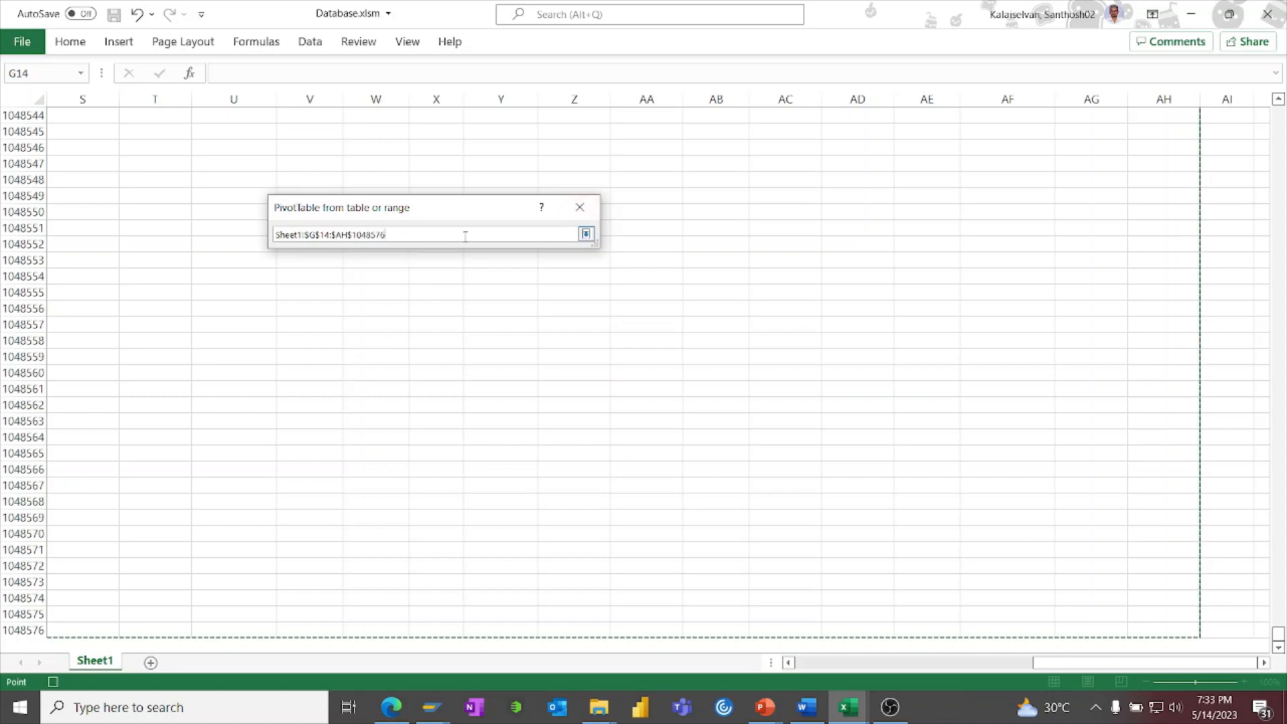
click(586, 234)
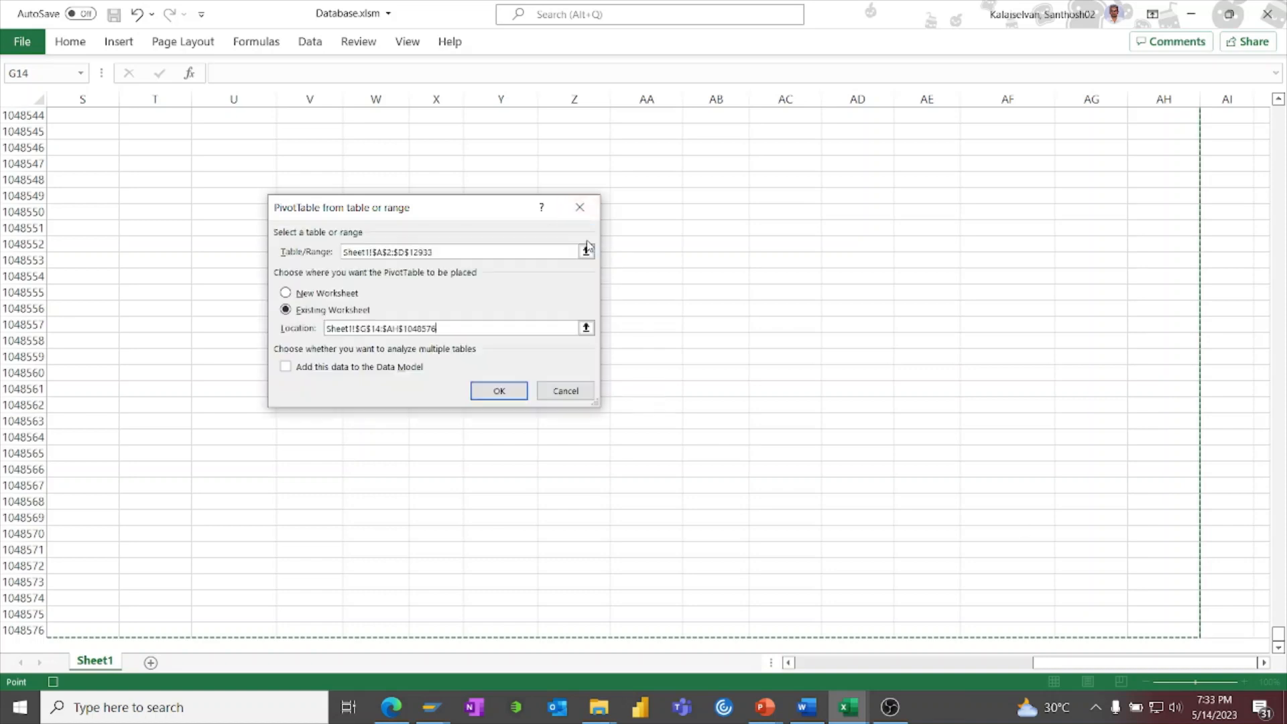
click(498, 390)
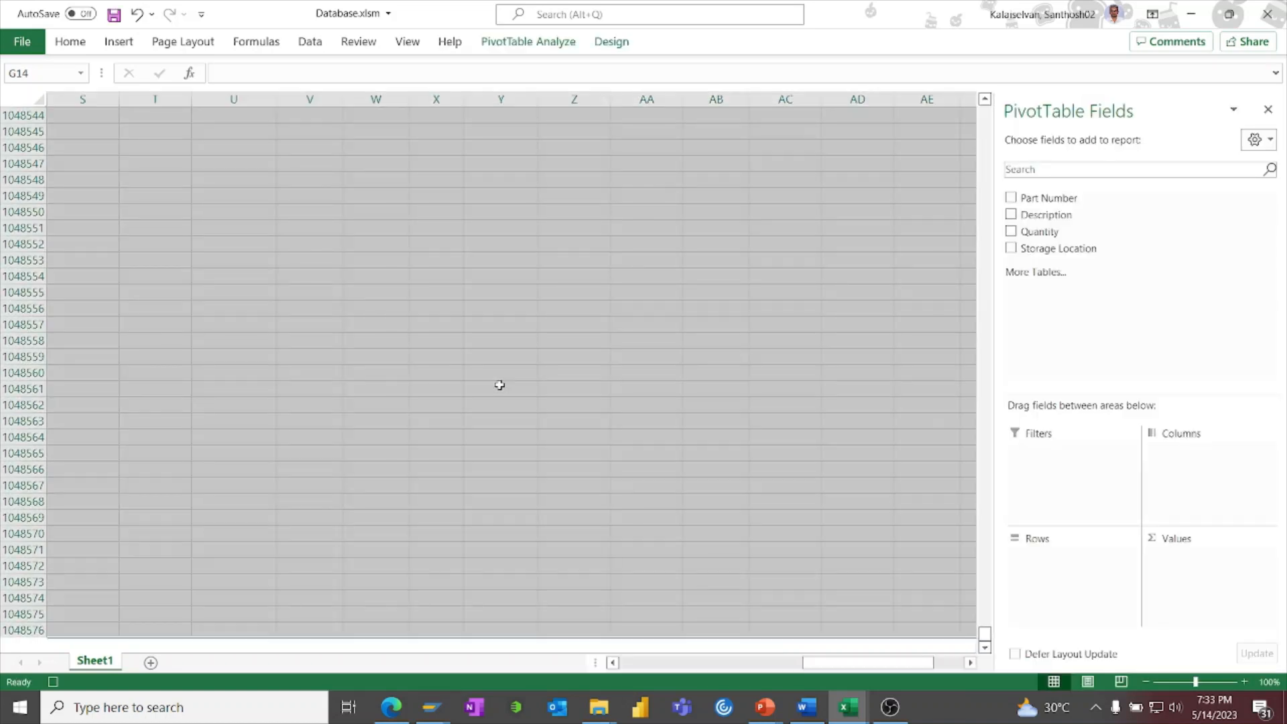
Lay out the new PivotTable with Part Number as rows, the sum of Quantity as values and Description as filter
click(984, 625)
drag(985, 633, 984, 112)
click(191, 360)
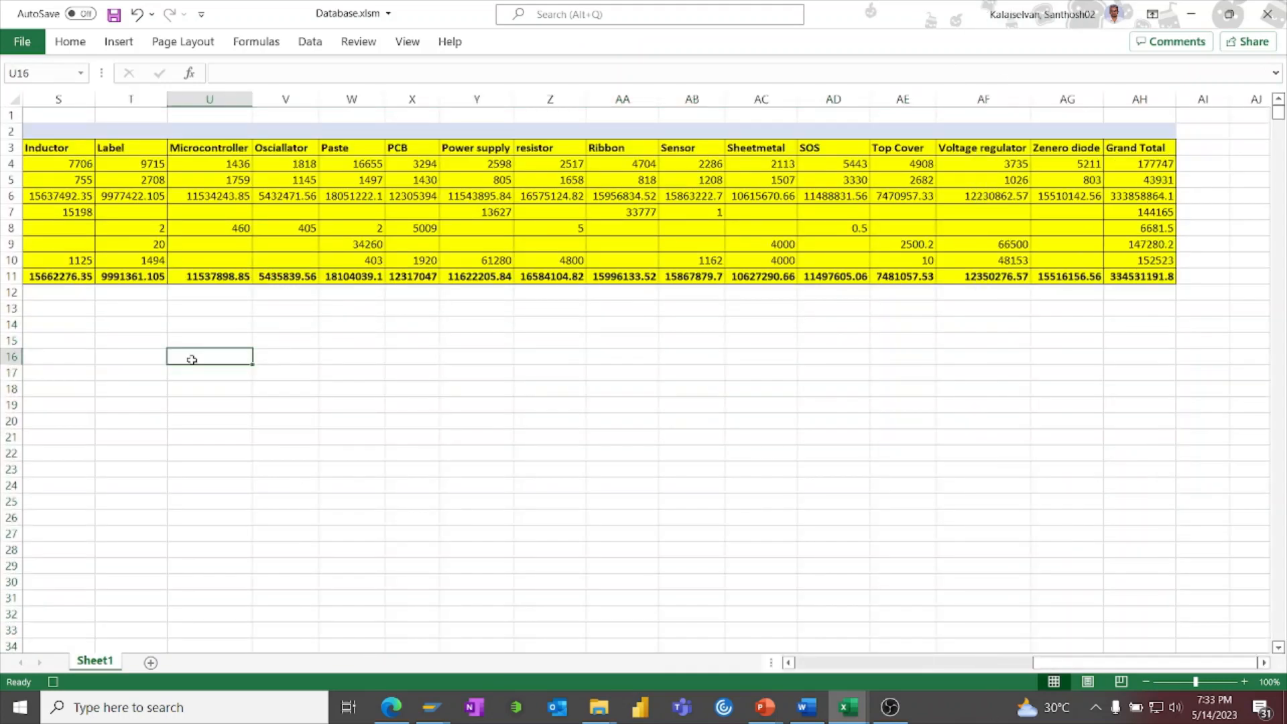
drag(1114, 668, 736, 668)
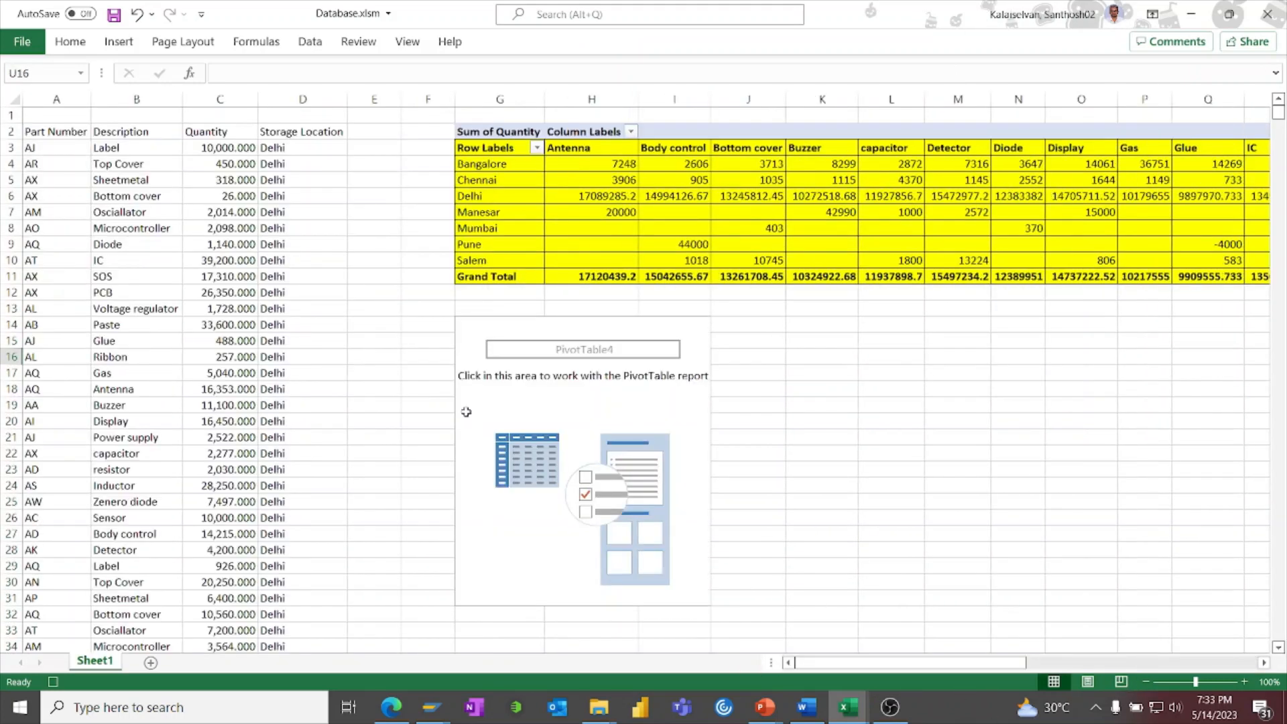
click(662, 387)
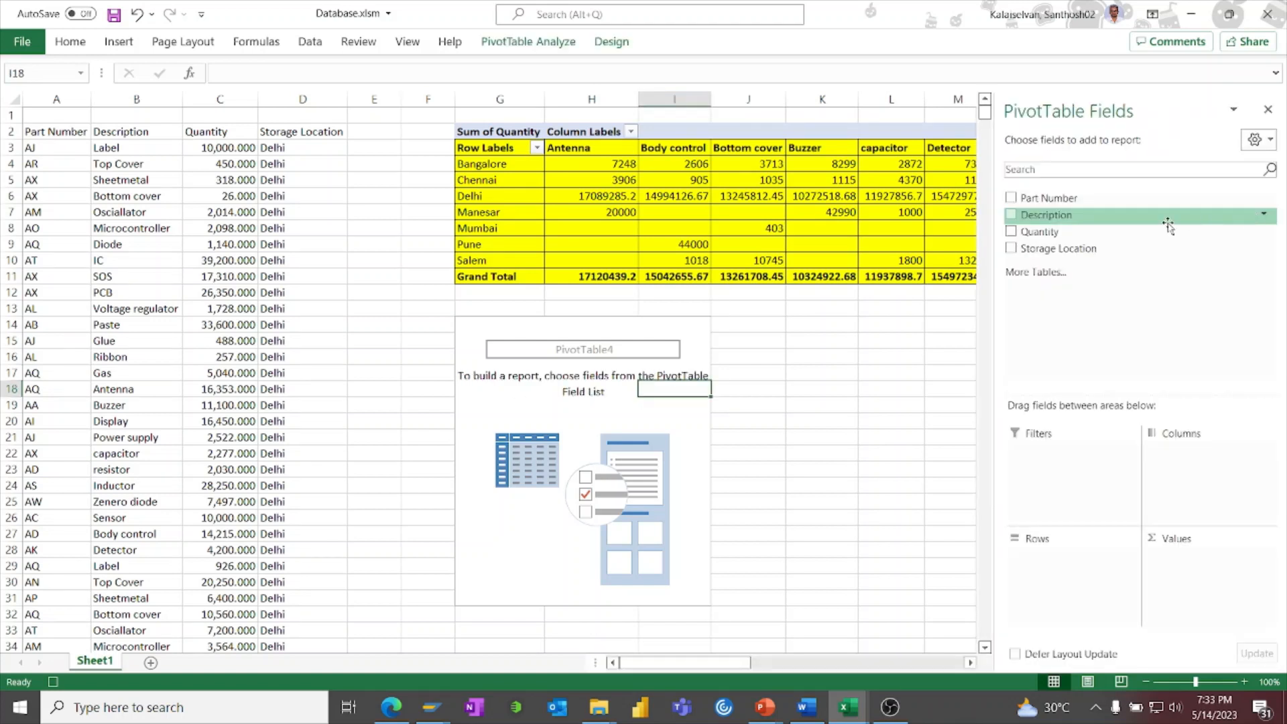
drag(1068, 202, 1095, 589)
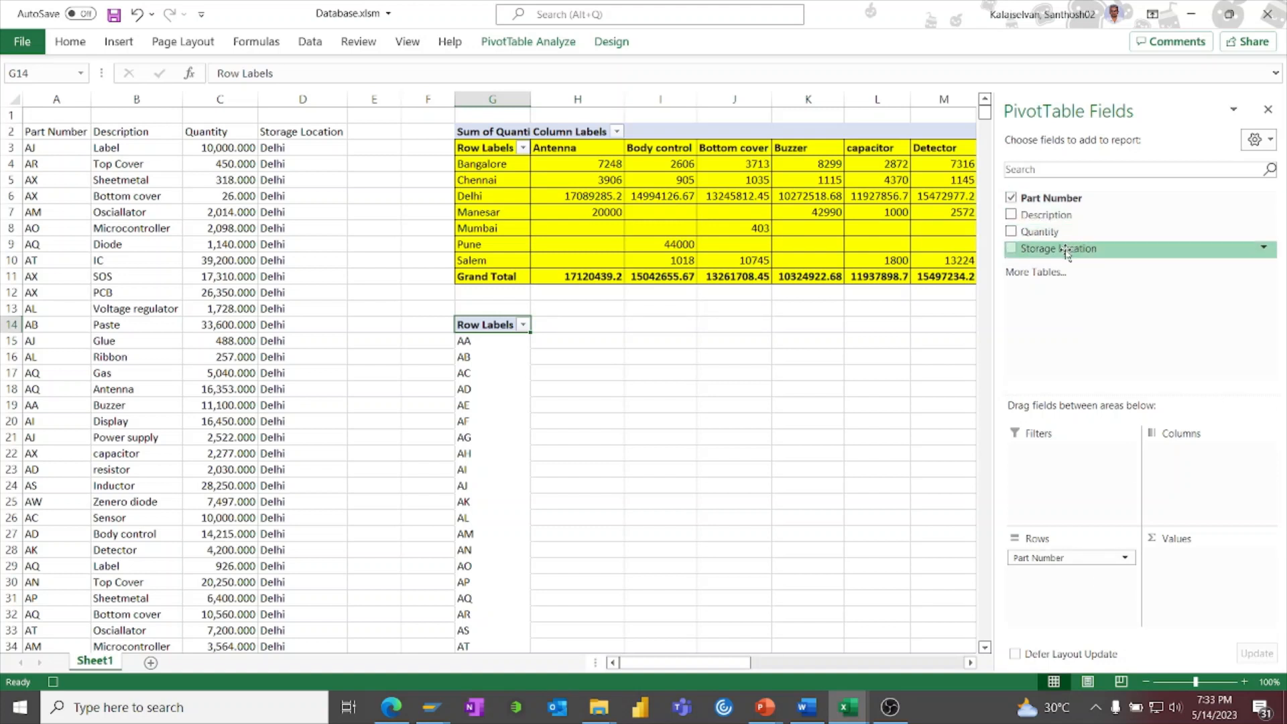
drag(1059, 231, 1223, 565)
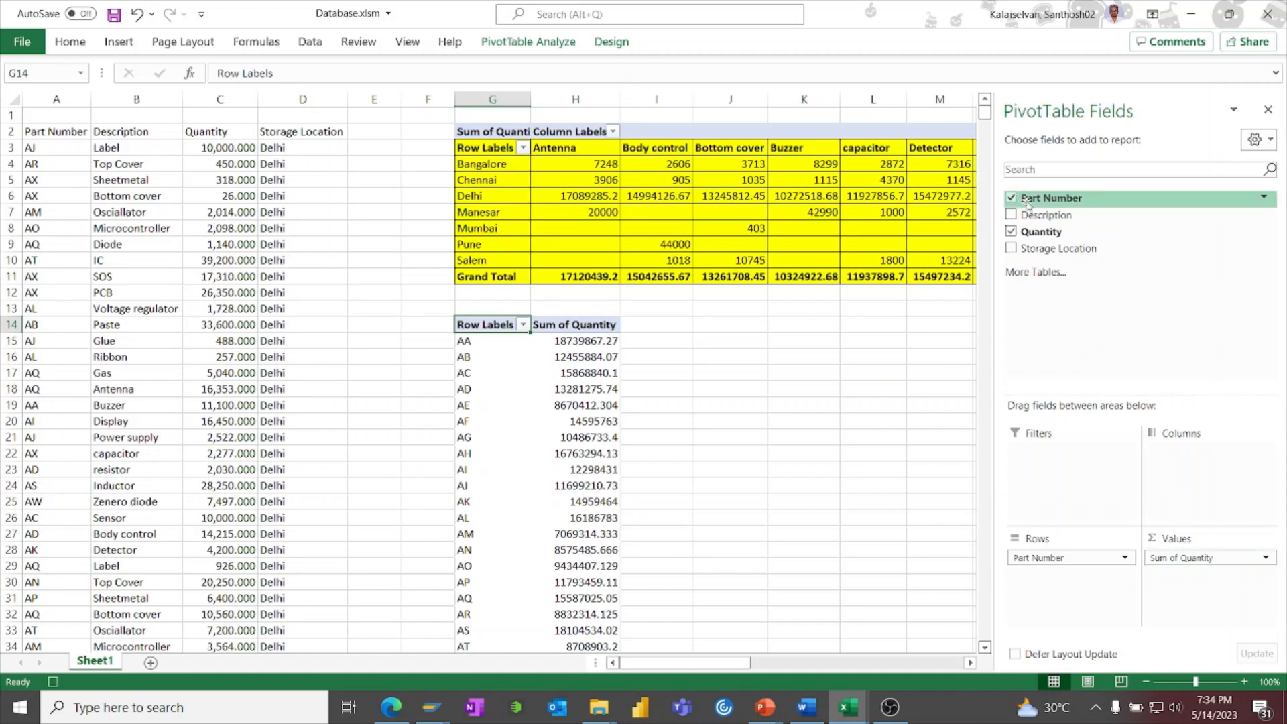
drag(1032, 214, 1026, 472)
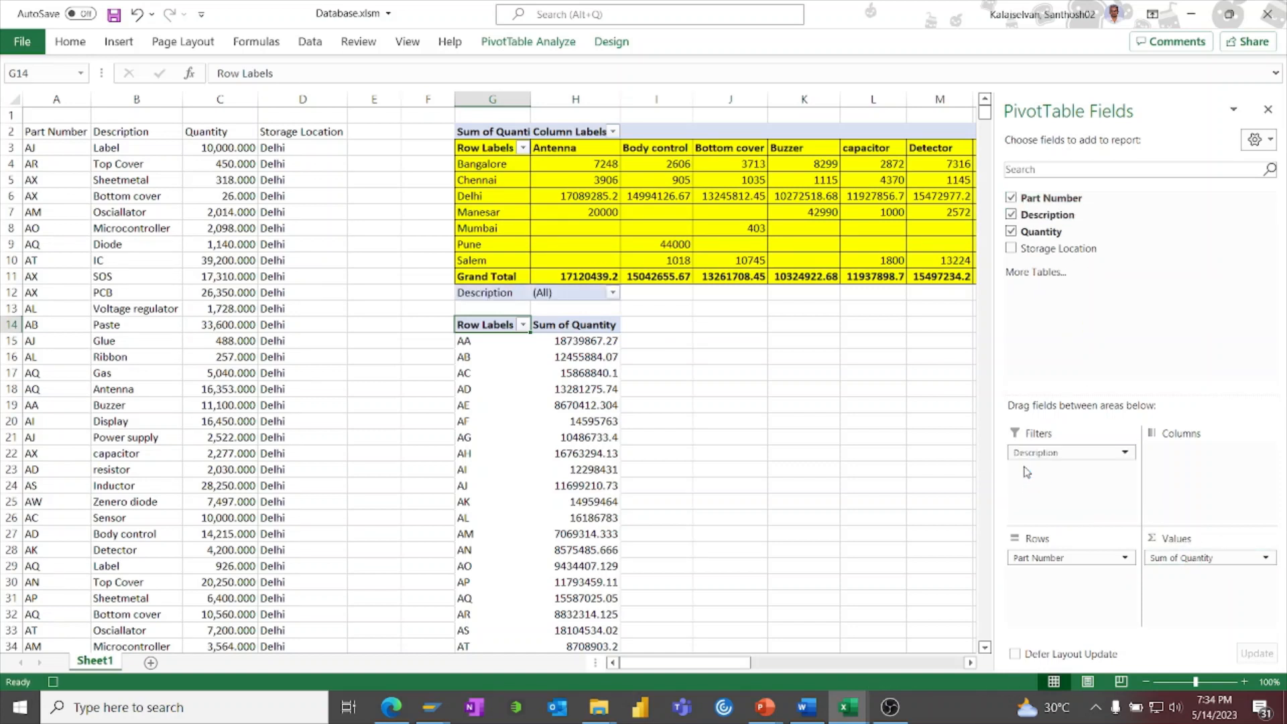
Format the second PivotTable from the Description filter row through Grand Total with a green fill and all borders
drag(484, 292, 587, 398)
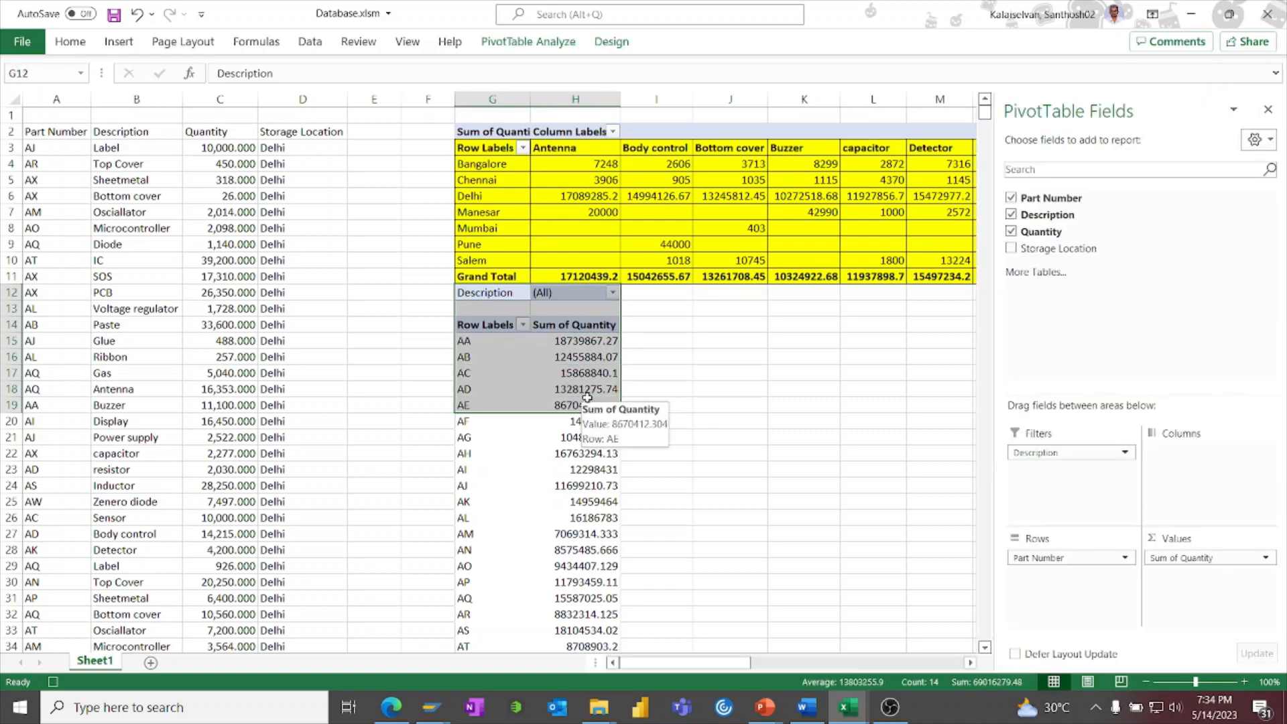
key(ctrl+shift+Down)
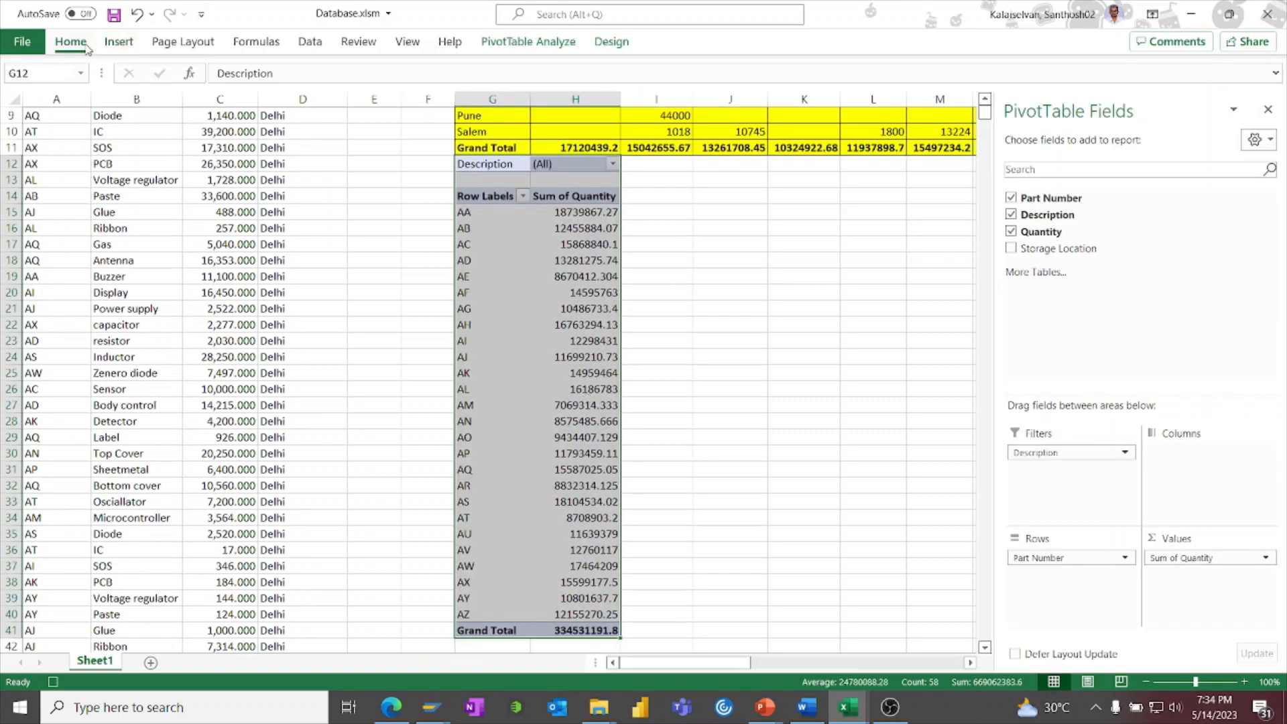
click(70, 41)
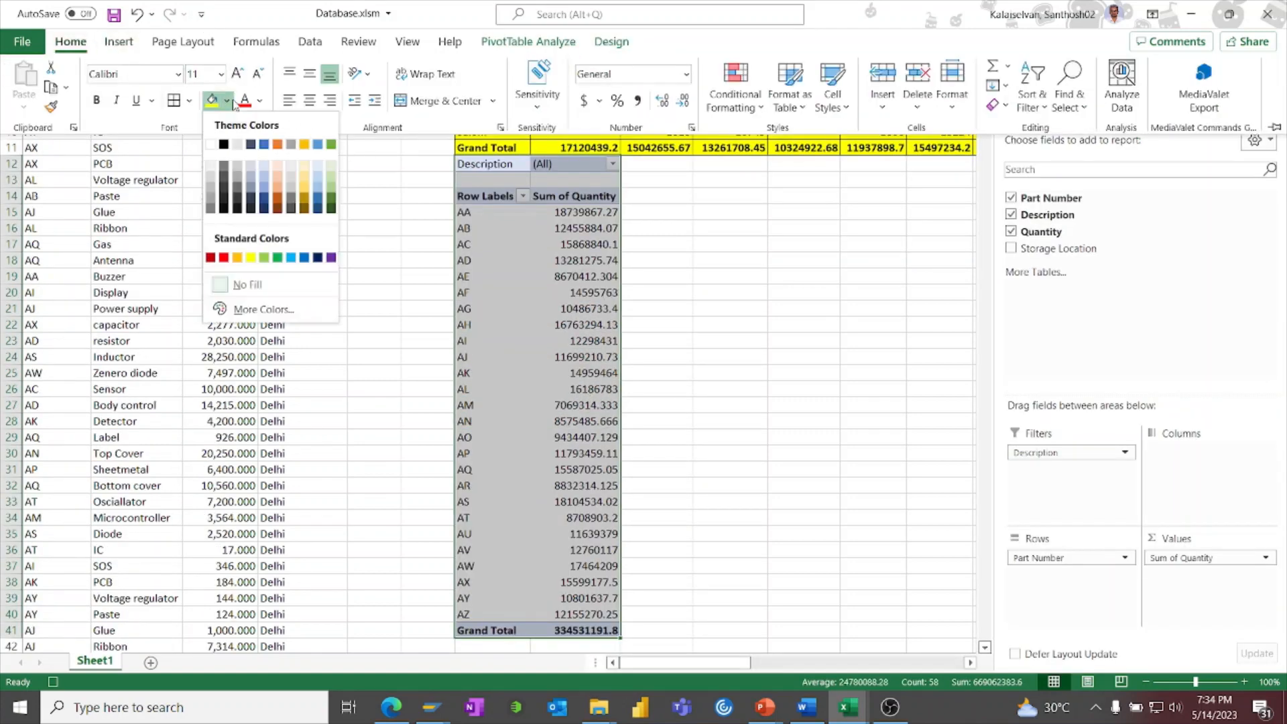
click(277, 258)
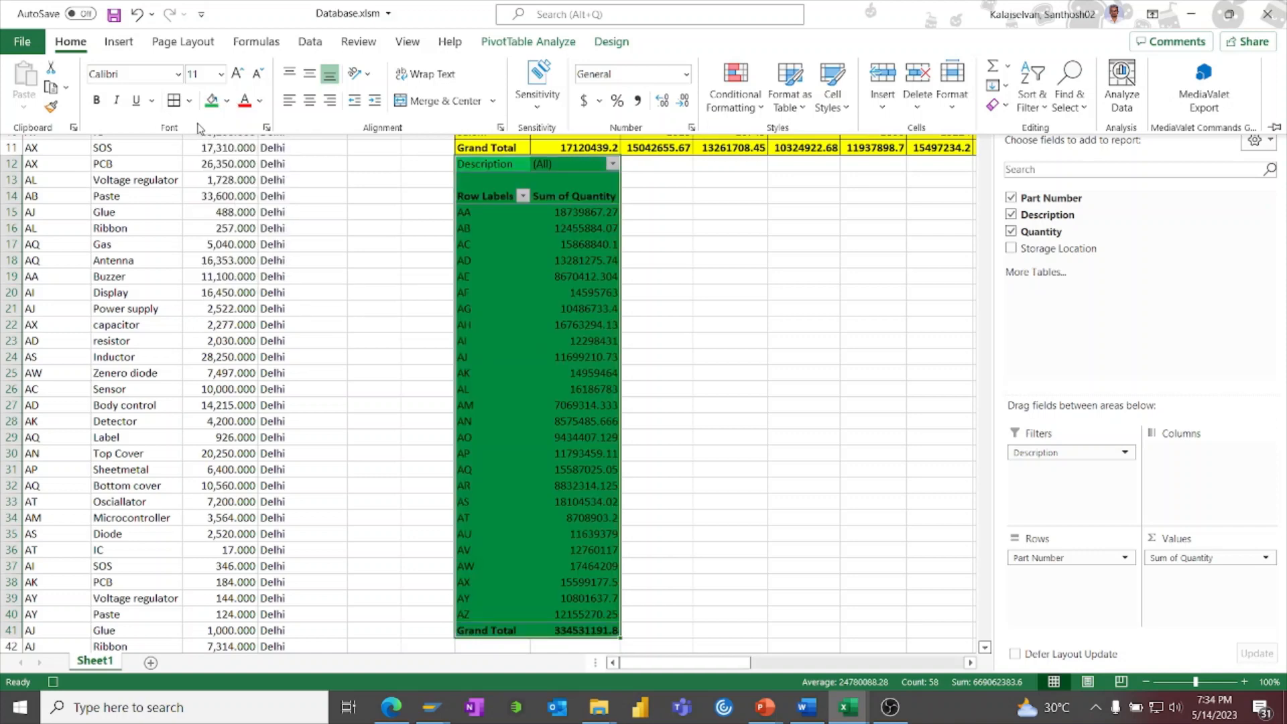
click(813, 376)
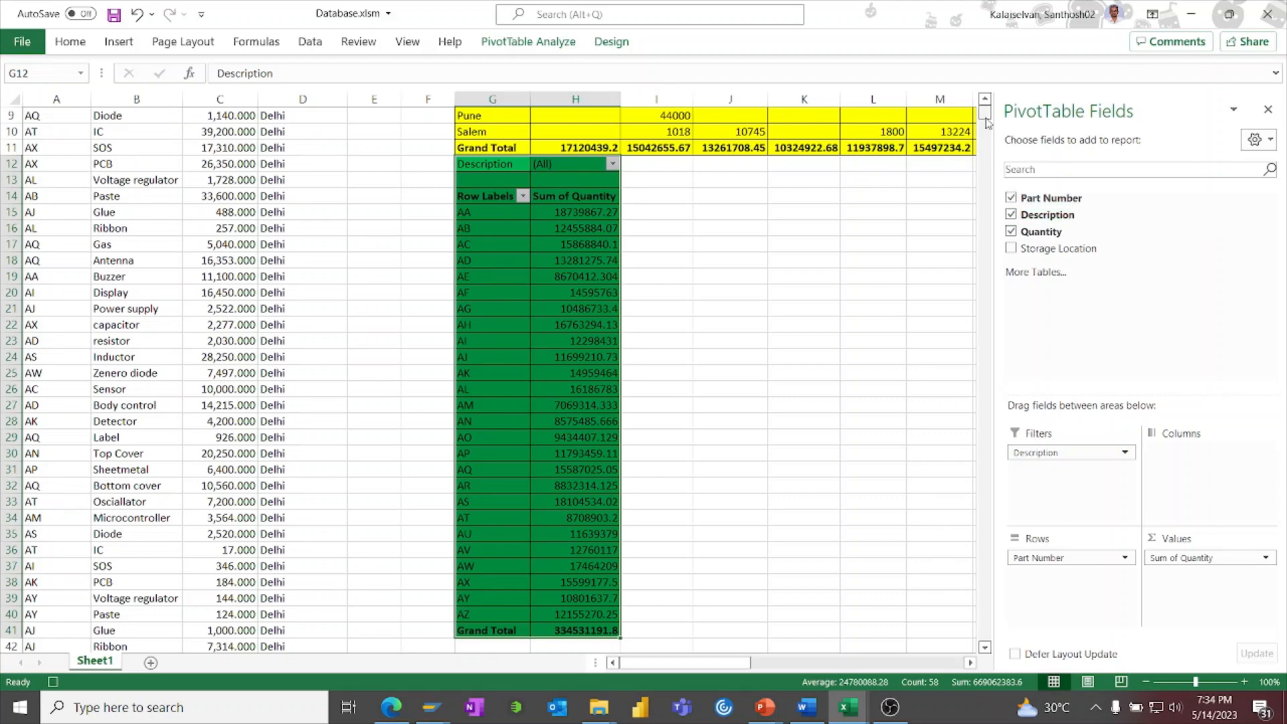
Close the PivotTable field list and autofit the width of column G
drag(987, 125, 988, 79)
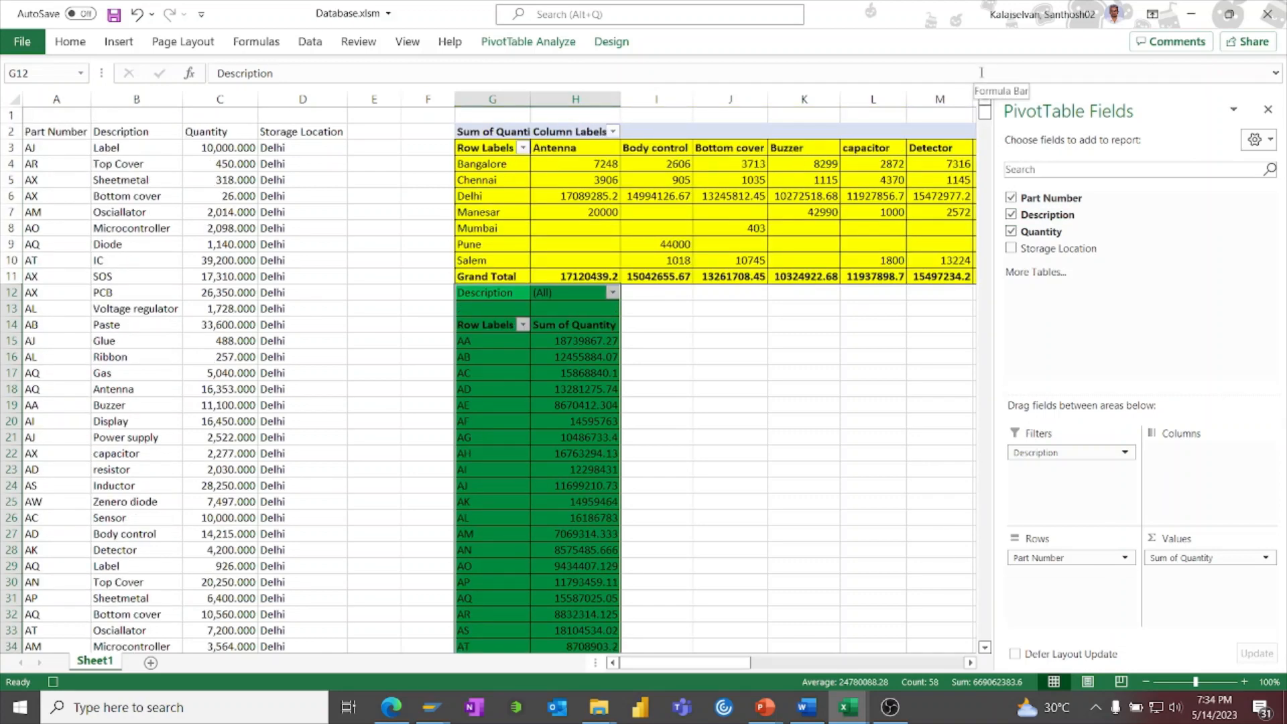
click(1267, 109)
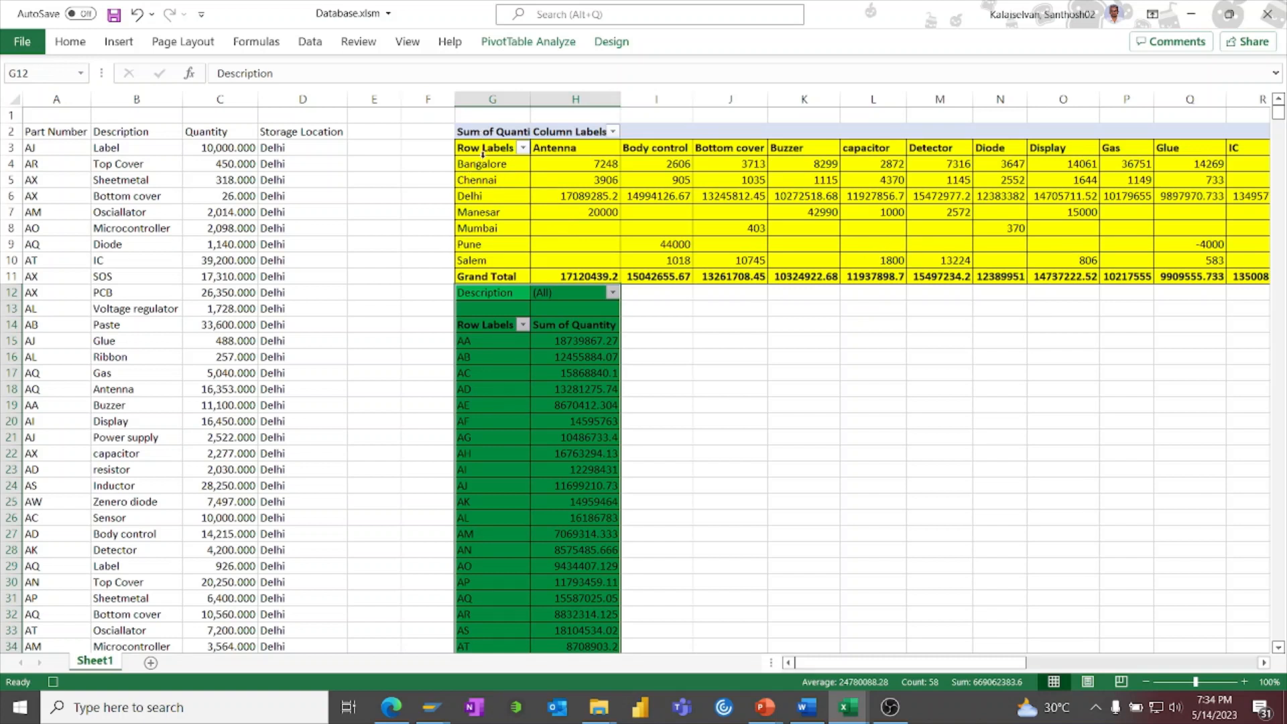
drag(483, 162, 481, 255)
drag(573, 147, 995, 148)
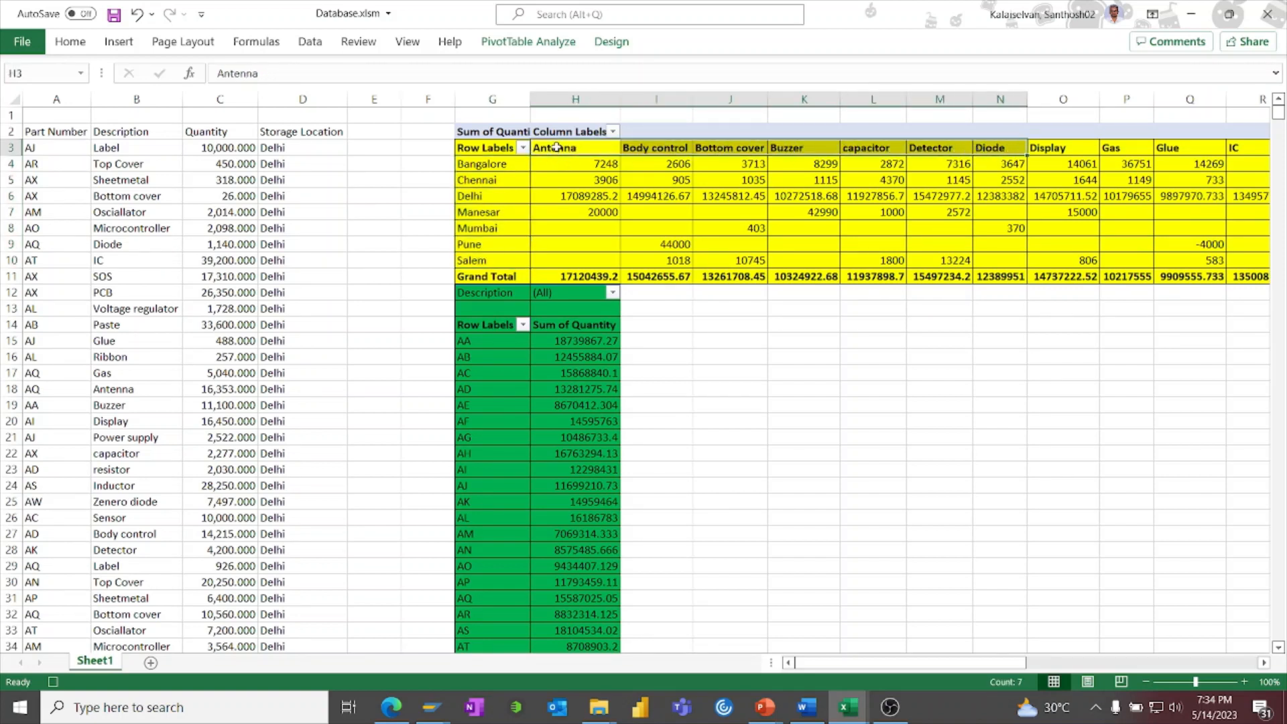
double_click(537, 101)
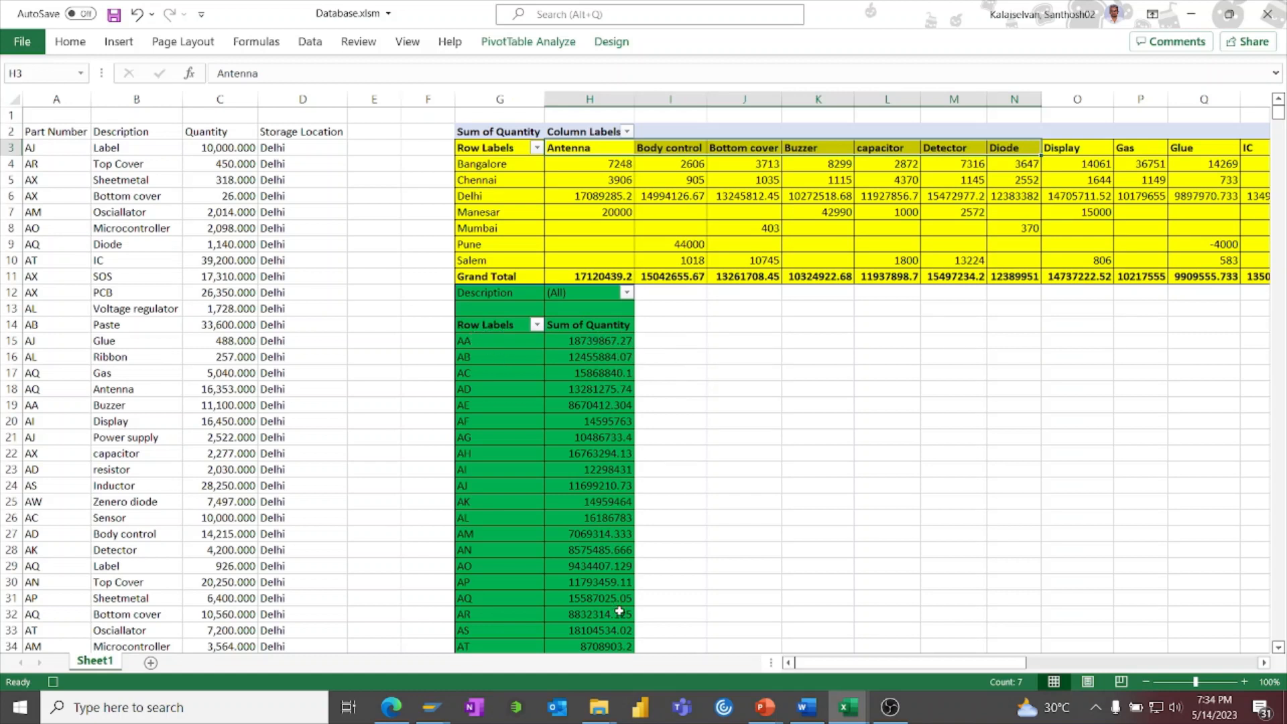
Filter the green PivotTable by Description to show only capacitor and look through its part quantities
click(626, 293)
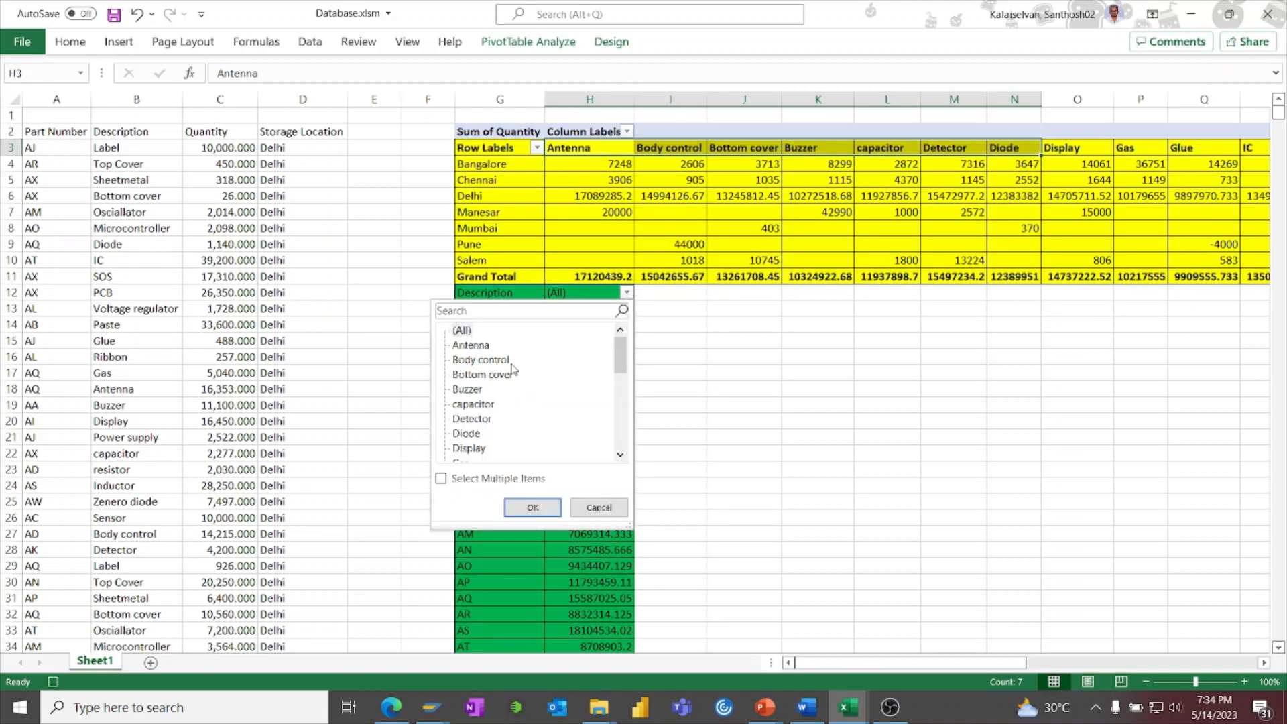
click(483, 404)
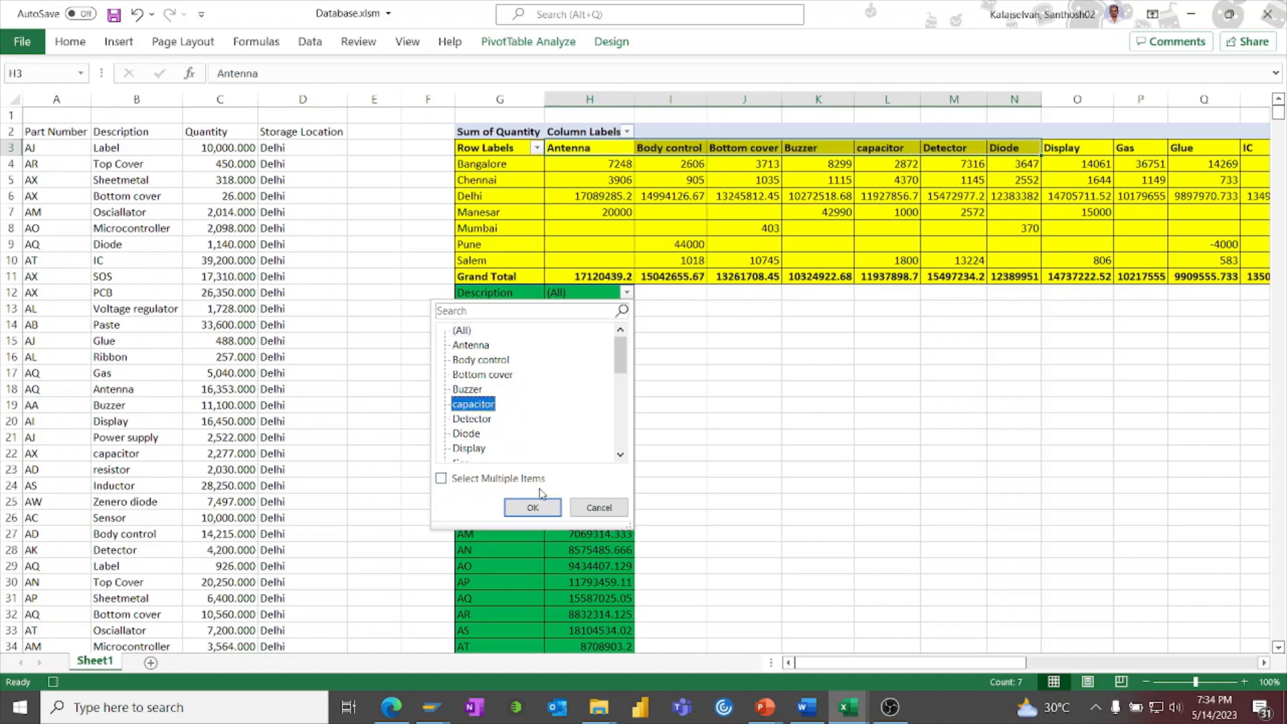
click(529, 506)
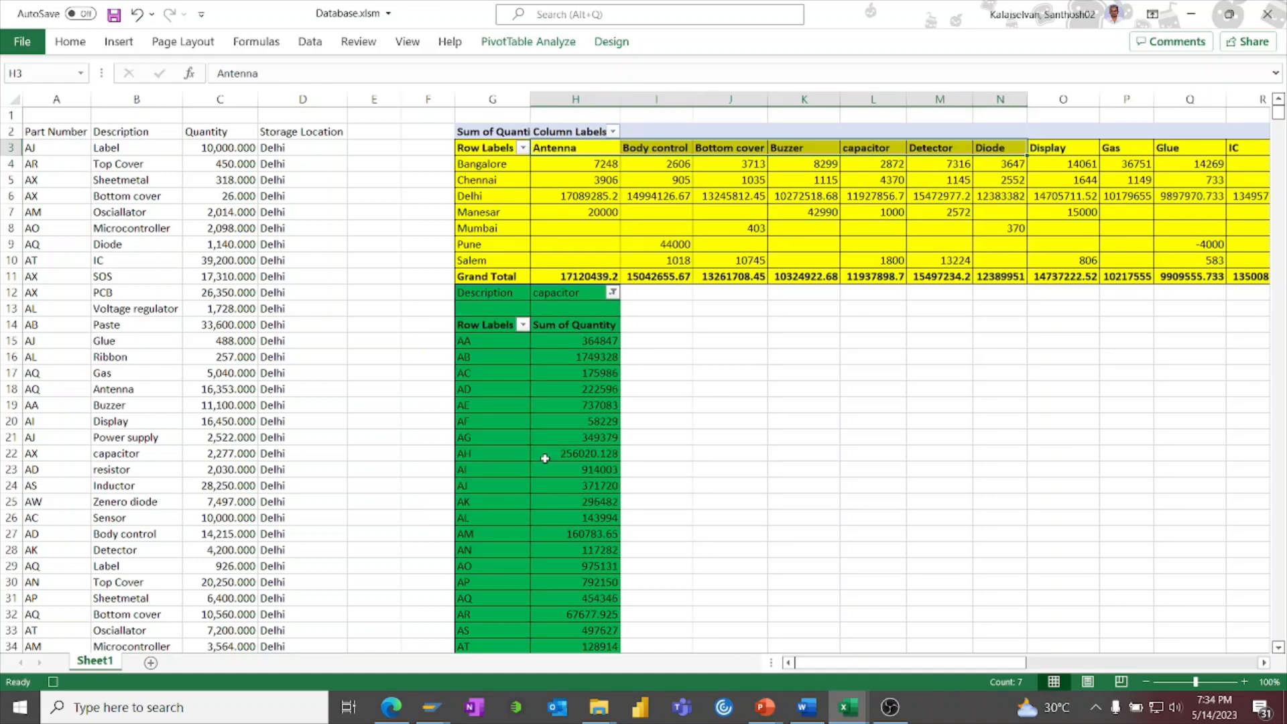
scroll(542, 456, down, 5)
scroll(541, 453, up, 5)
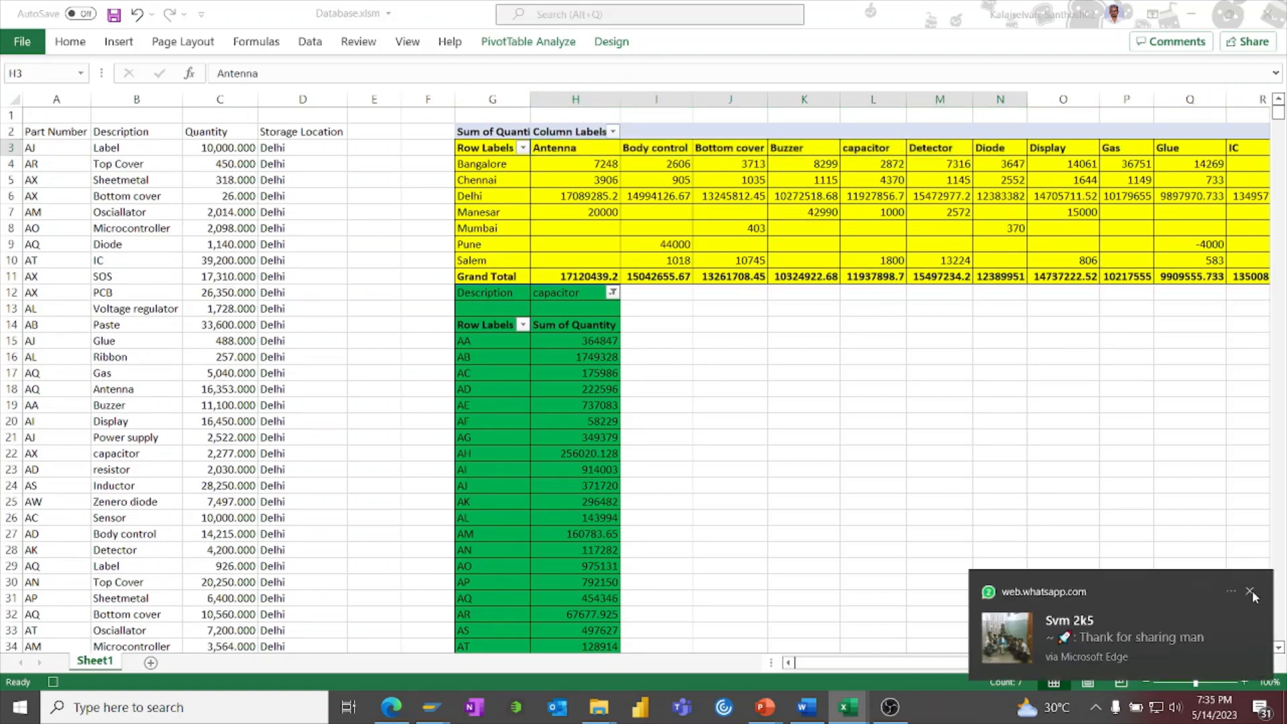
Dismiss the chat notification and stop recording the Database macro
click(1250, 592)
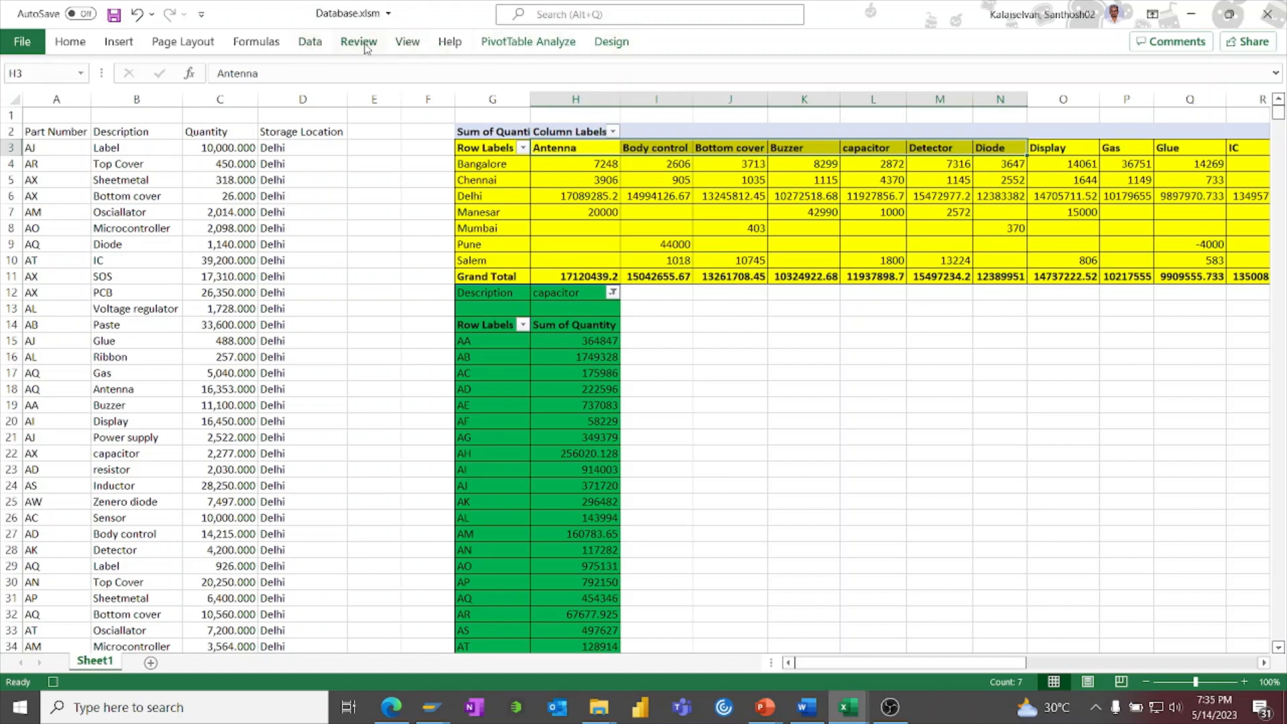
click(407, 42)
click(1069, 94)
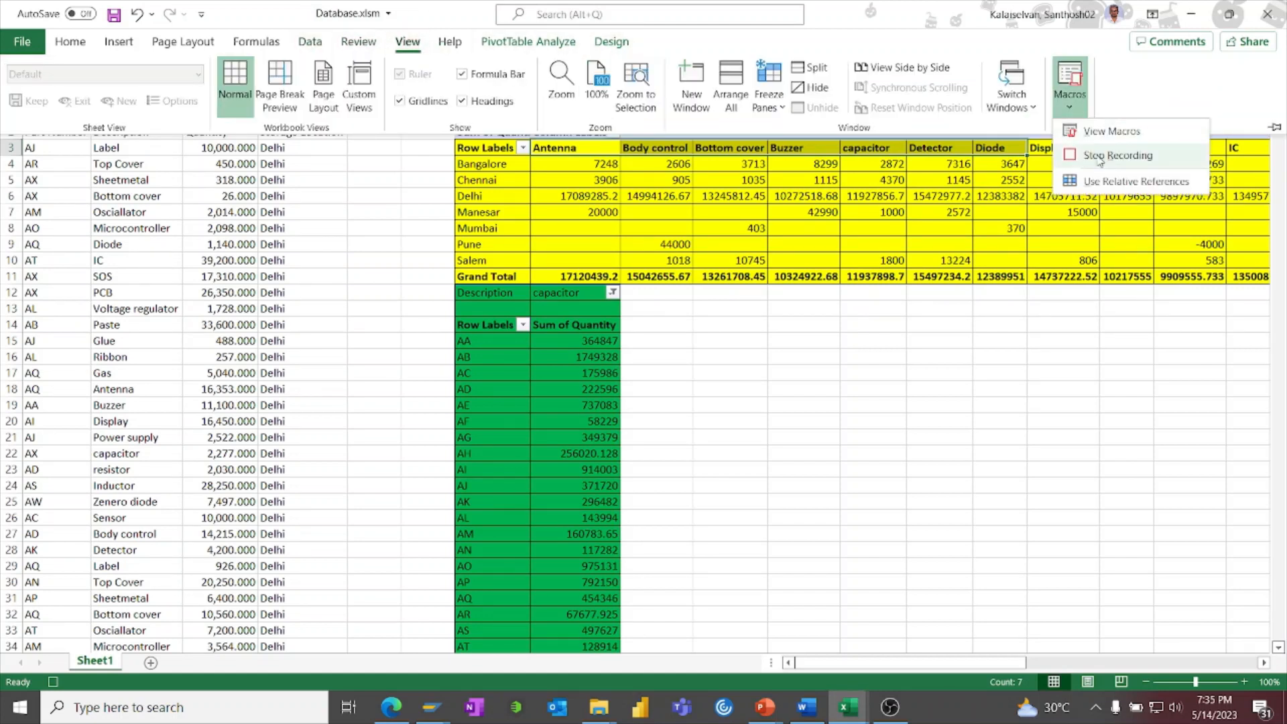
click(1102, 155)
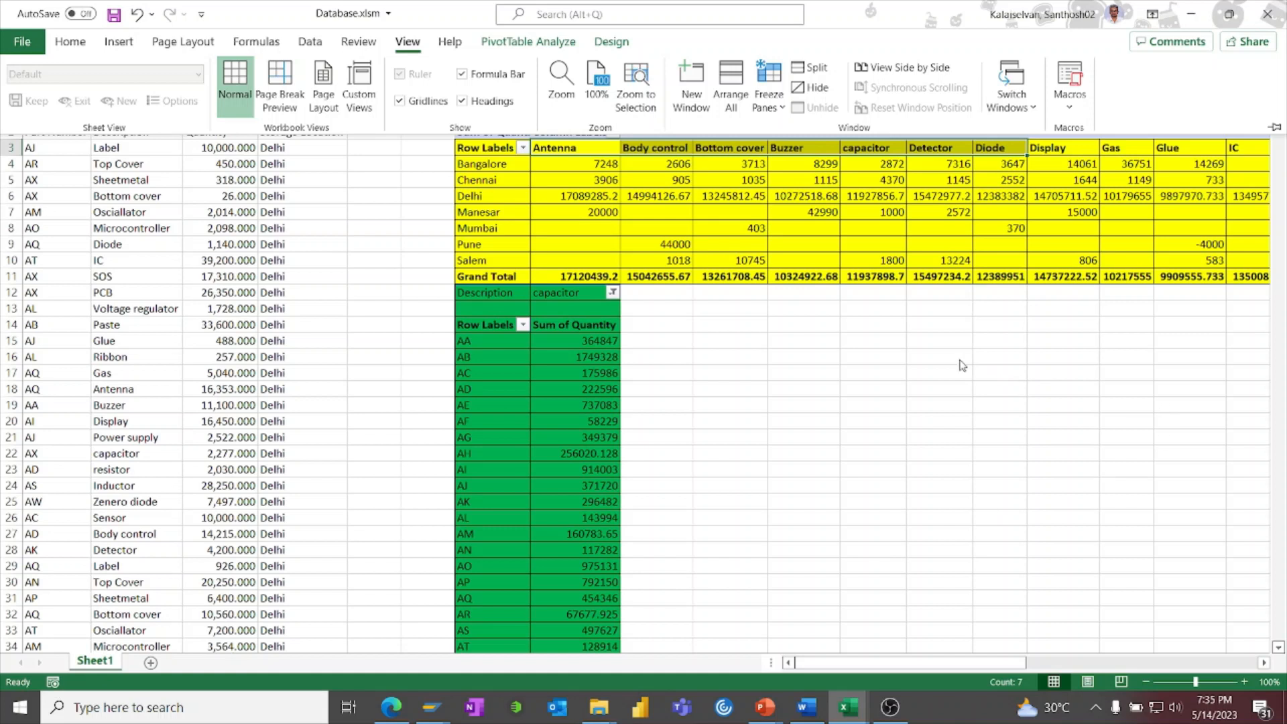
click(1060, 116)
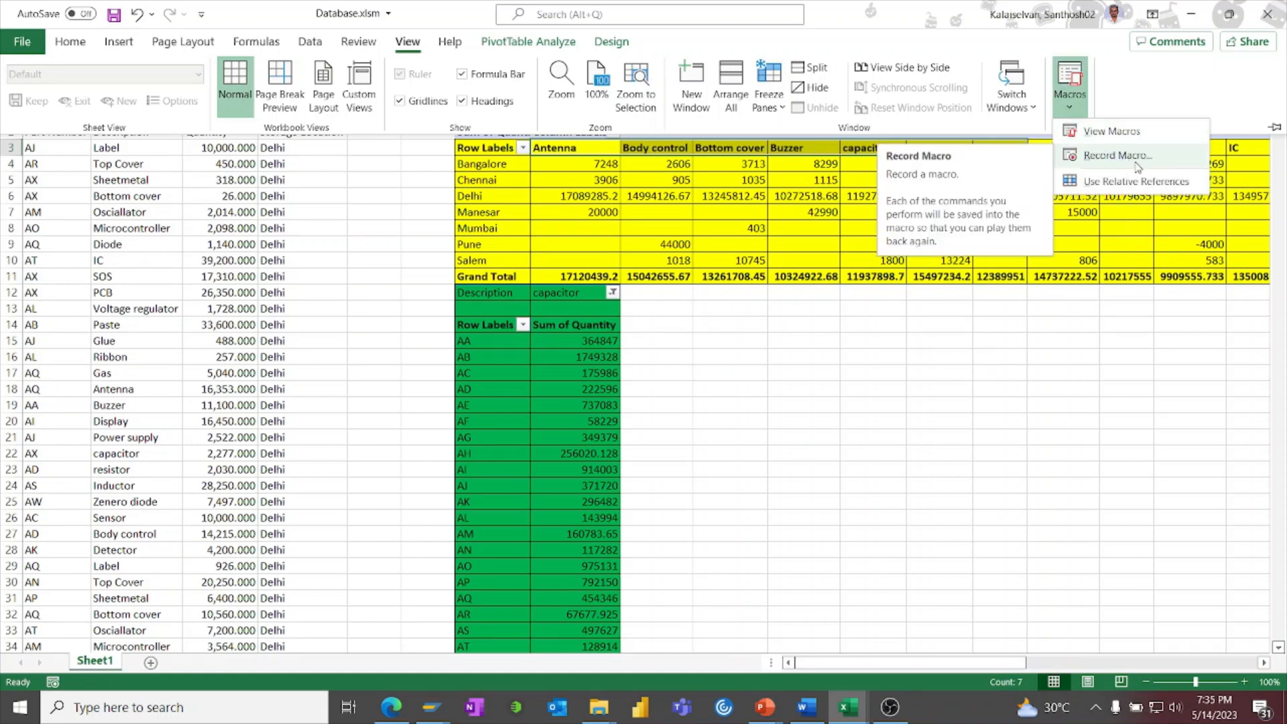
Draw a rectangle shape over cell B1, directly above the Description header
click(858, 426)
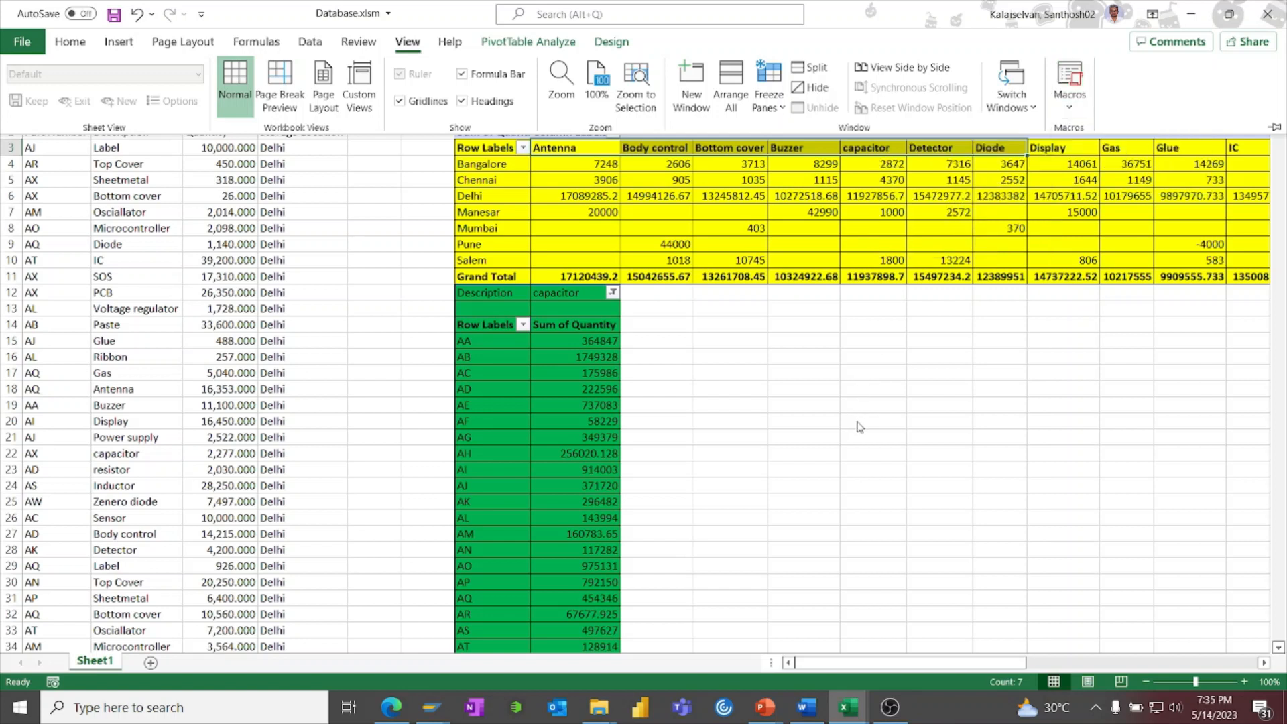
click(111, 180)
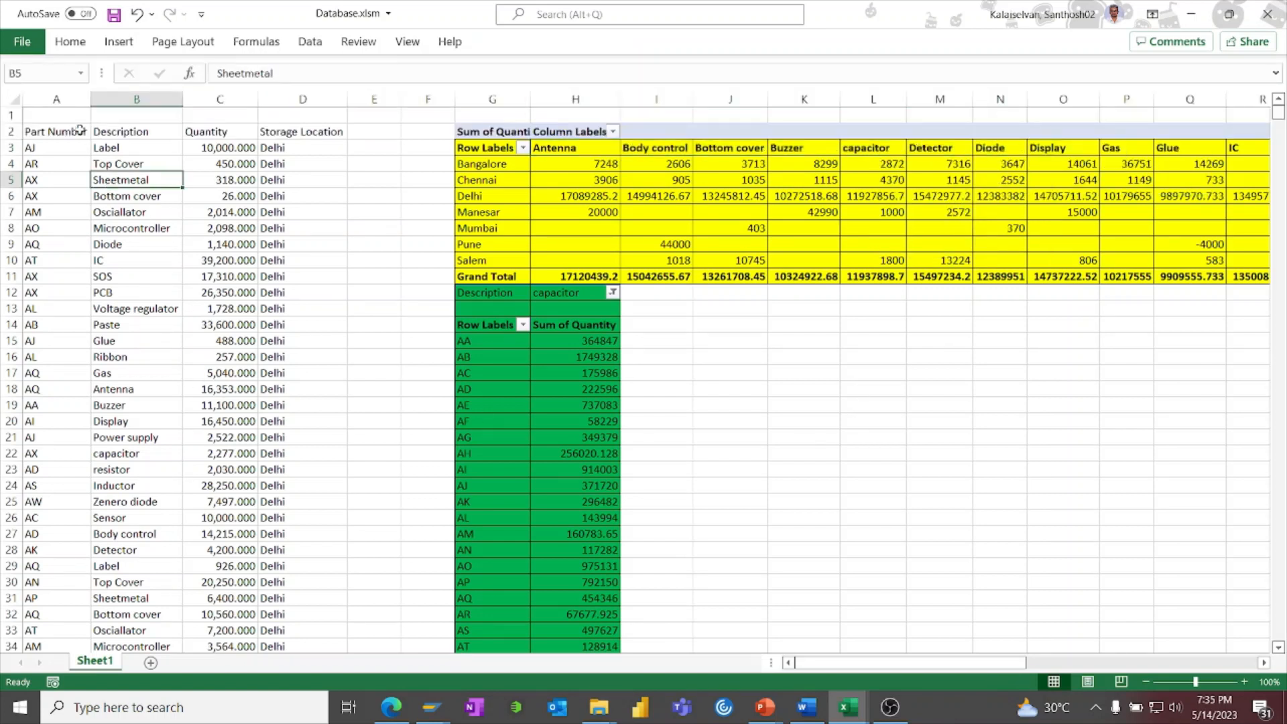
click(8, 115)
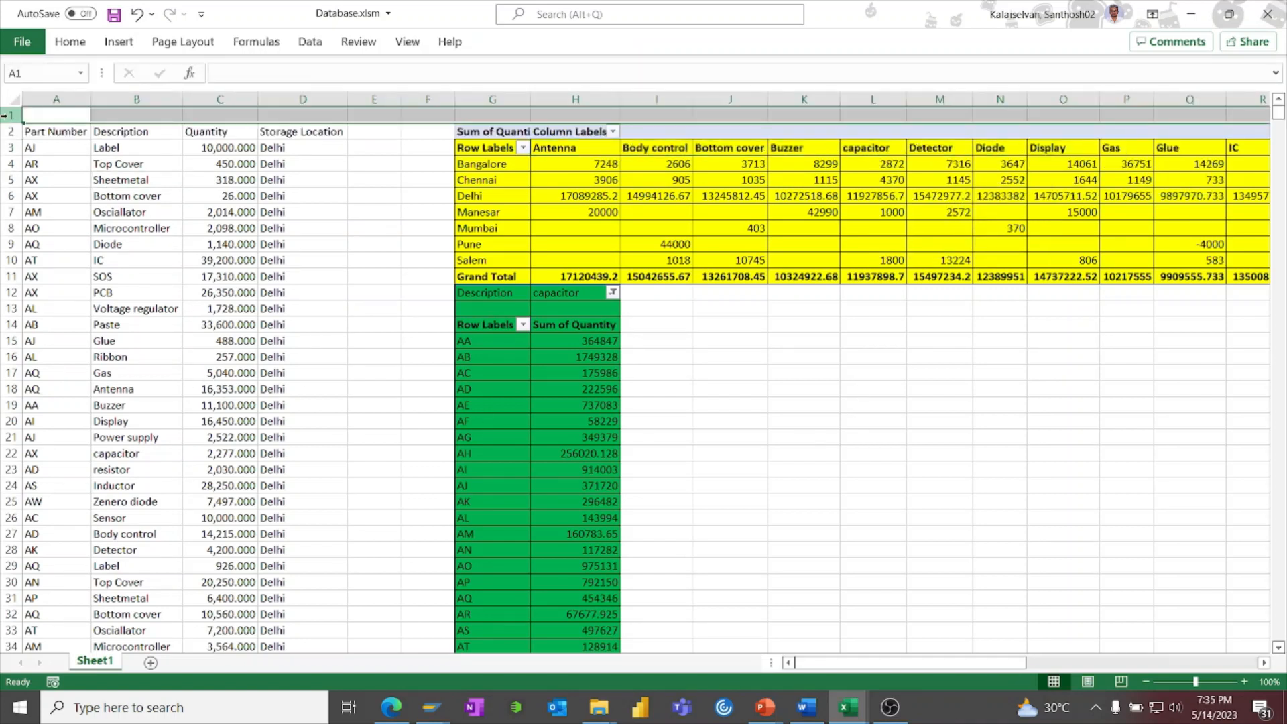
click(127, 43)
click(266, 67)
click(287, 108)
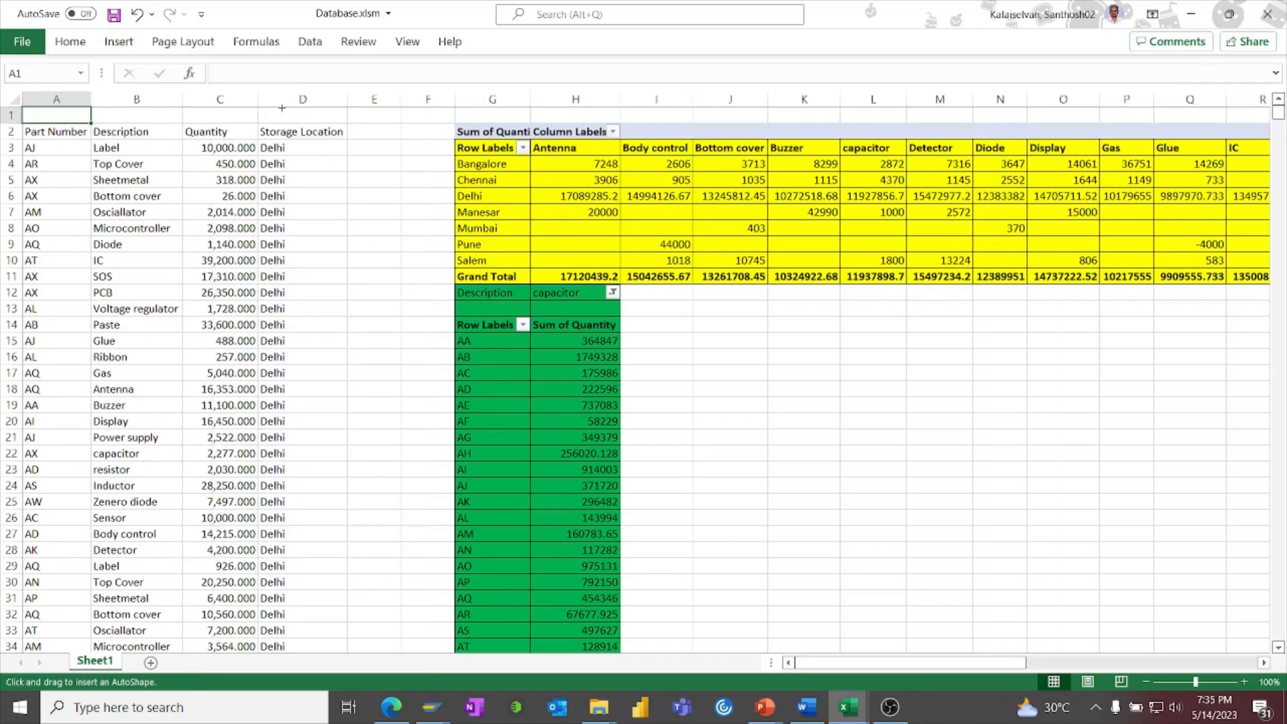
click(119, 41)
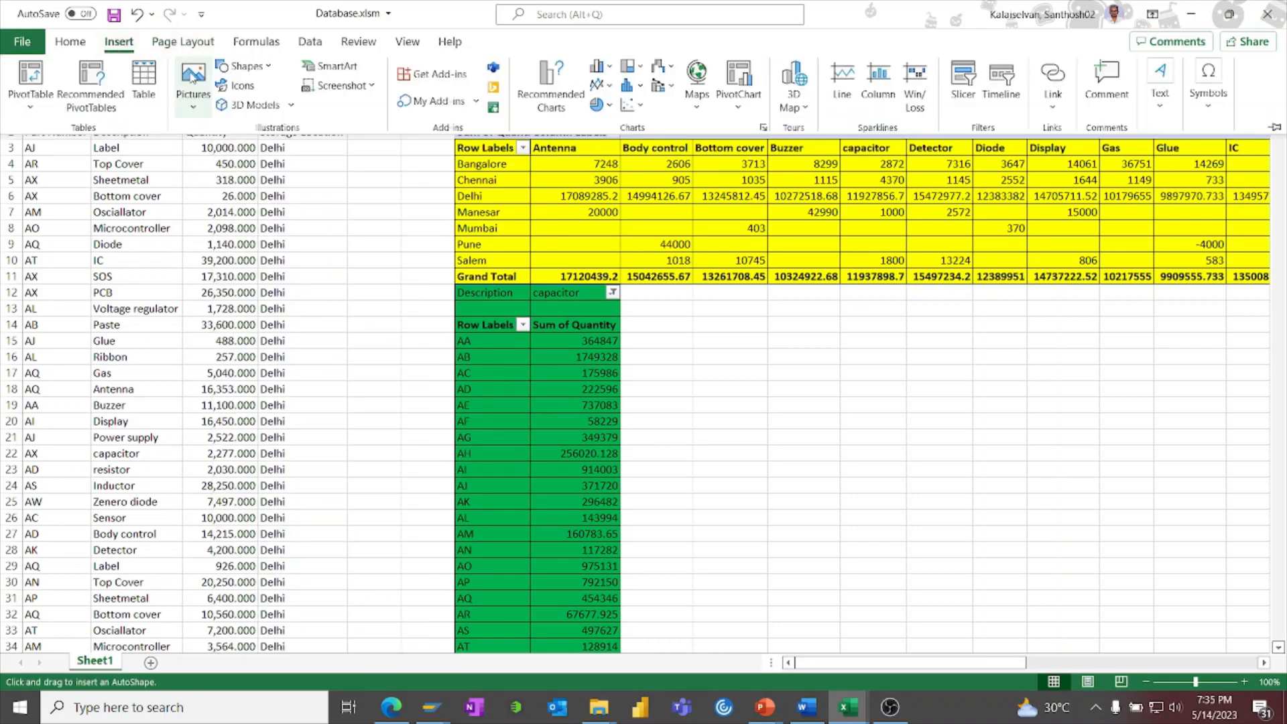
click(250, 67)
click(287, 109)
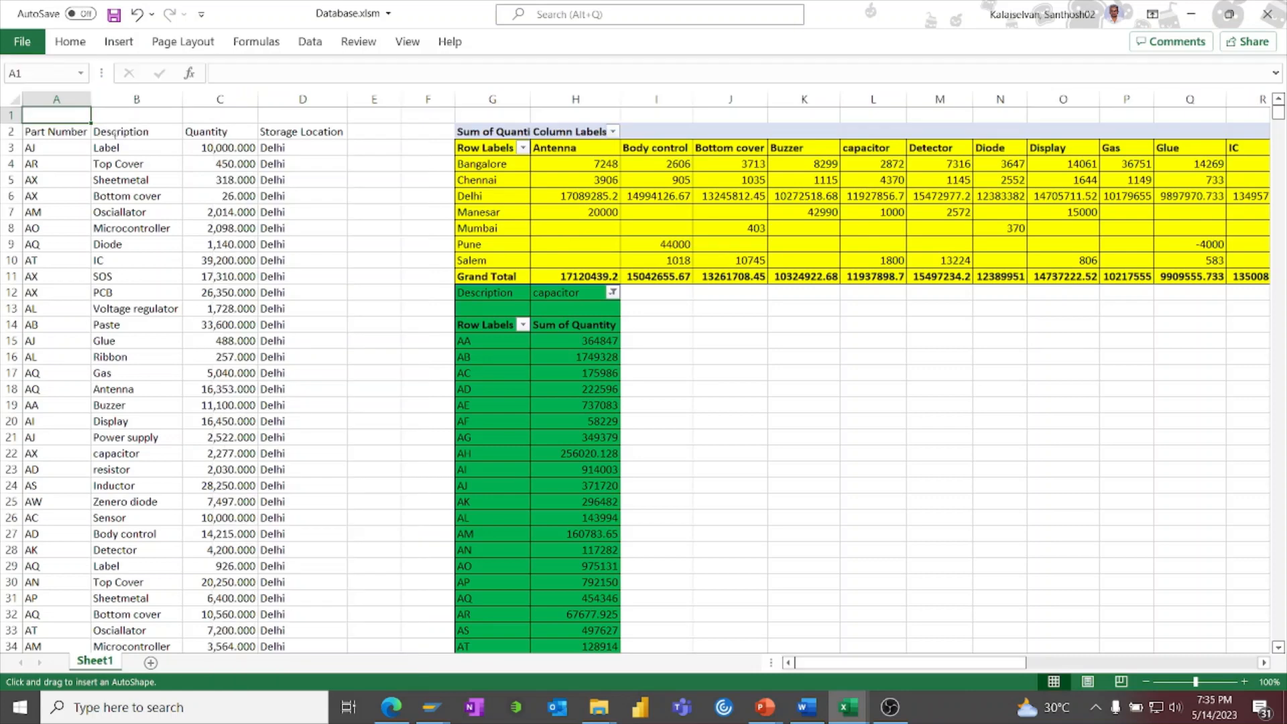
drag(98, 107, 182, 124)
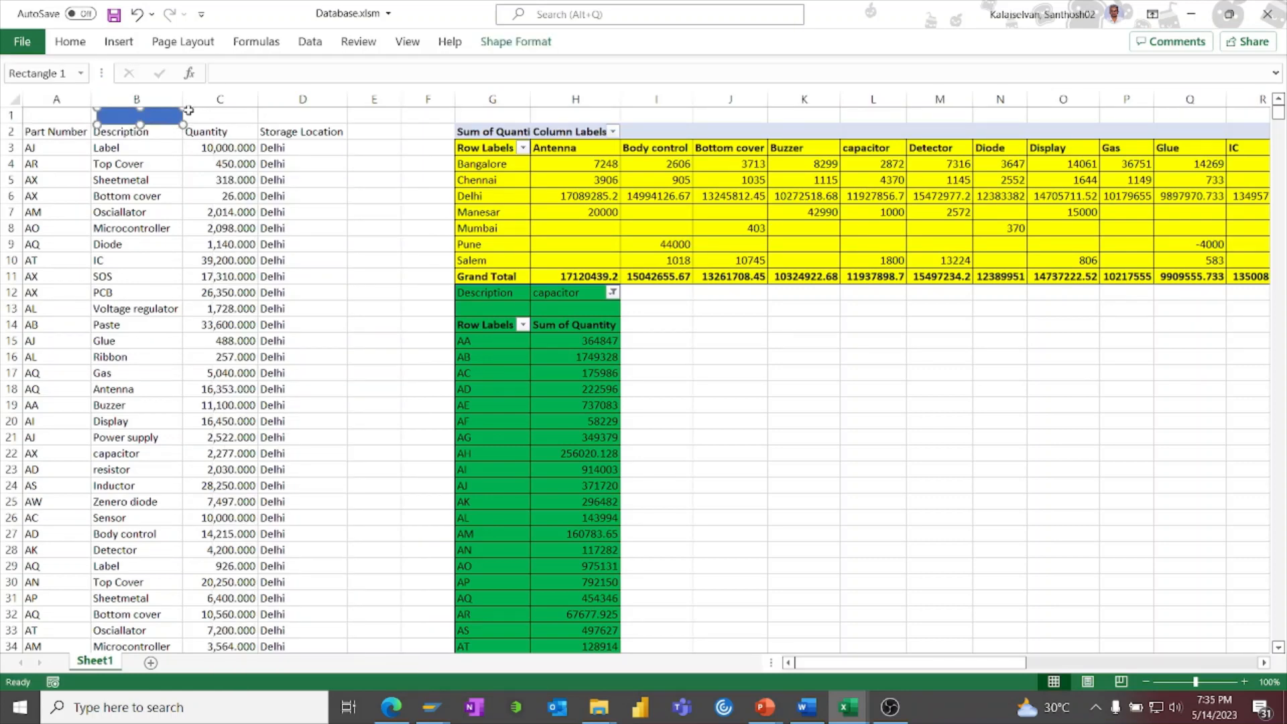
Label the rectangle "Run" and increase the height of row 1 so the shape has more room
right_click(154, 116)
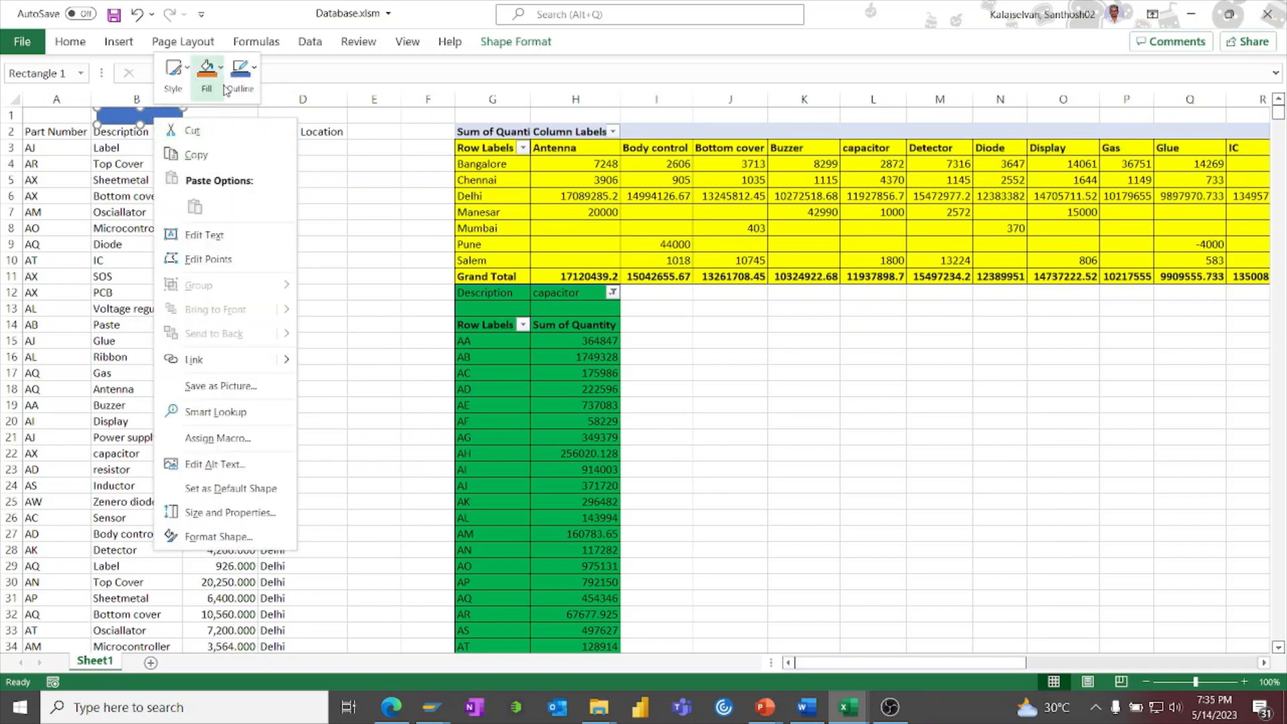
click(211, 230)
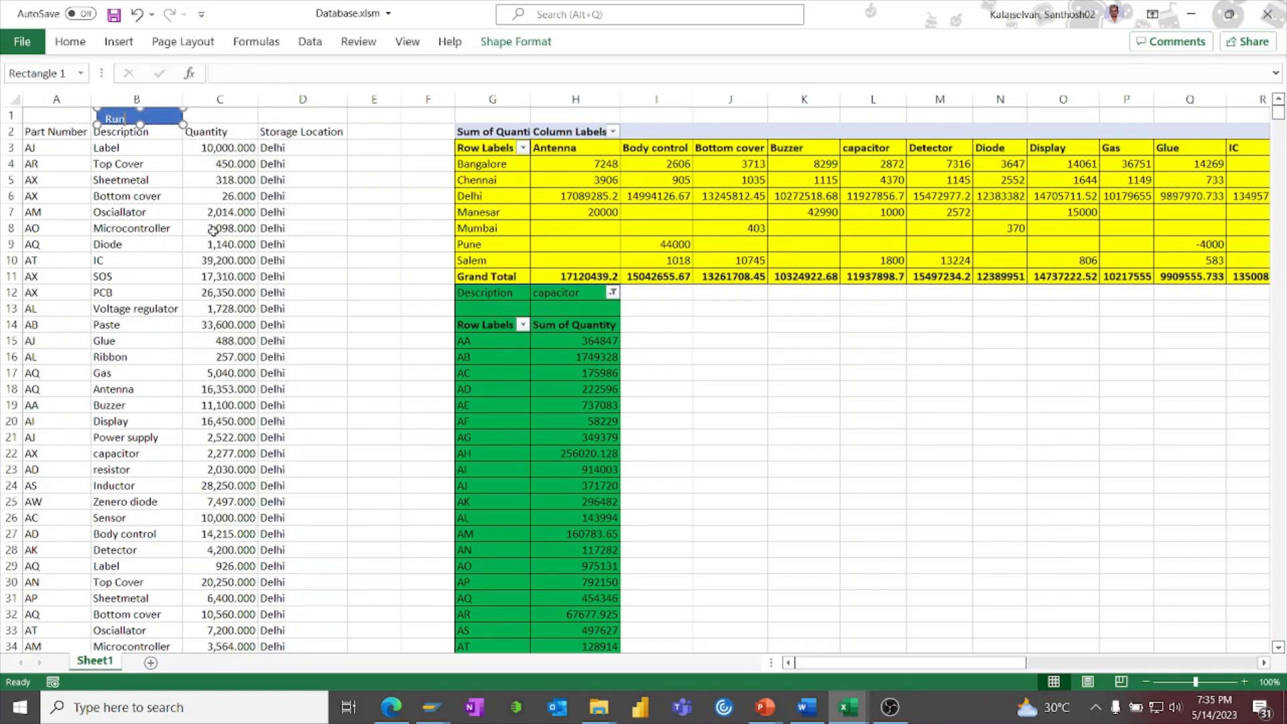
click(419, 260)
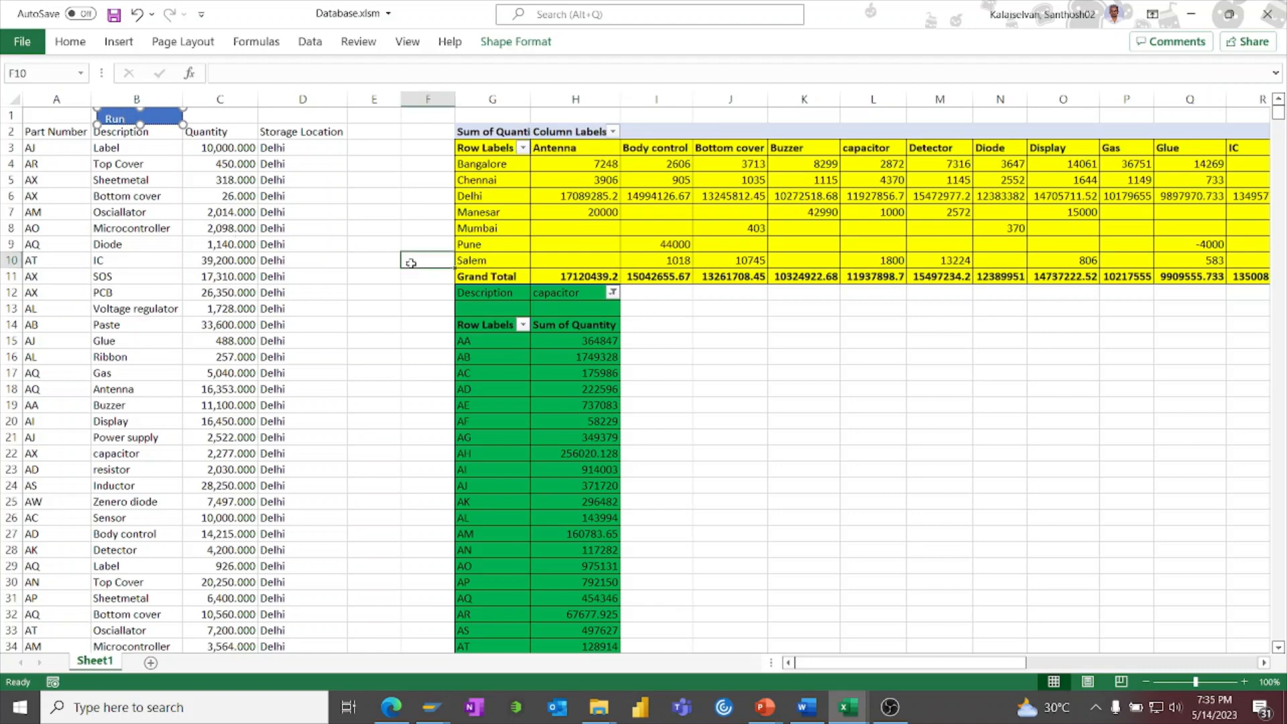
drag(14, 123, 24, 158)
Fill the Run rectangle with green and centre its text horizontally and vertically
click(178, 144)
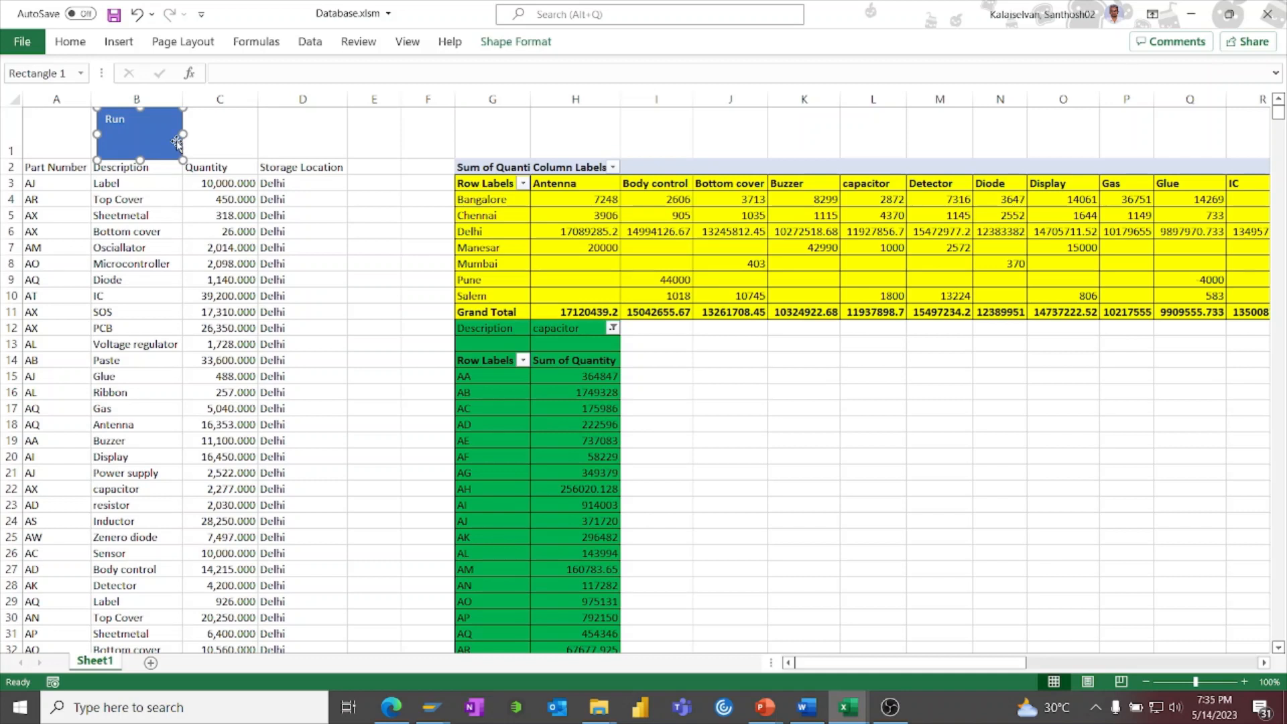
click(70, 41)
click(311, 106)
click(227, 100)
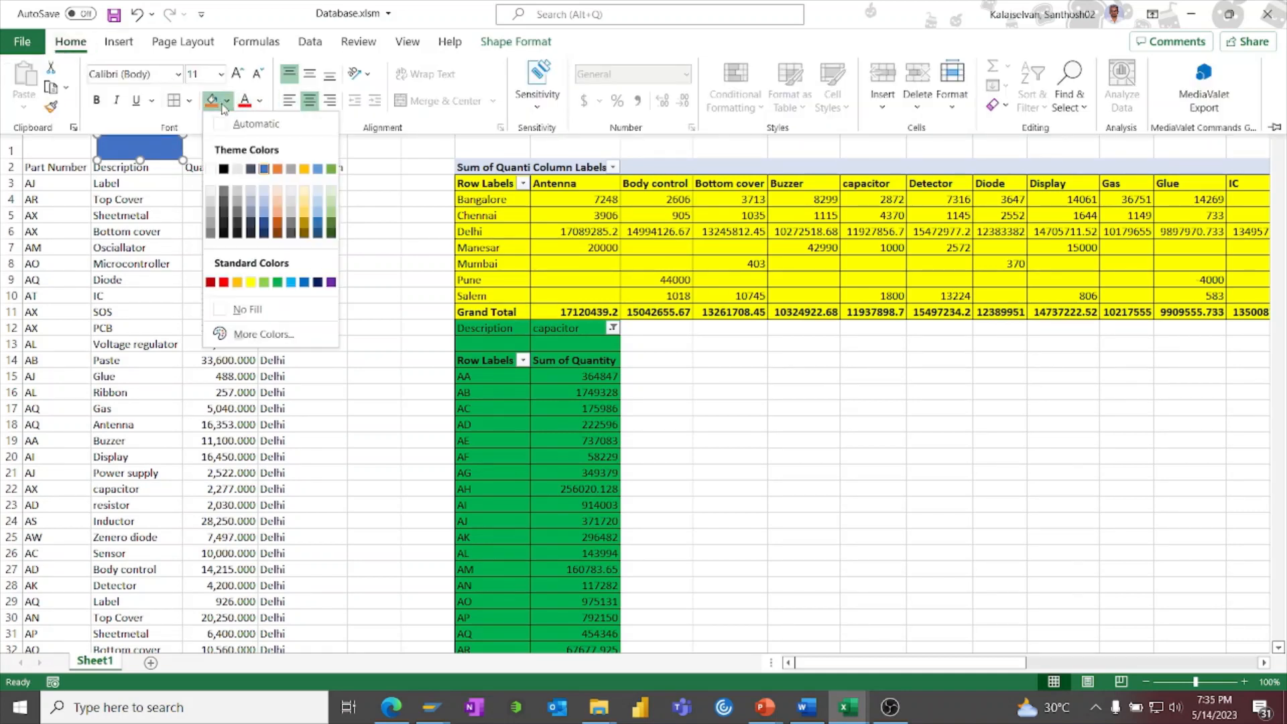
click(278, 282)
click(308, 74)
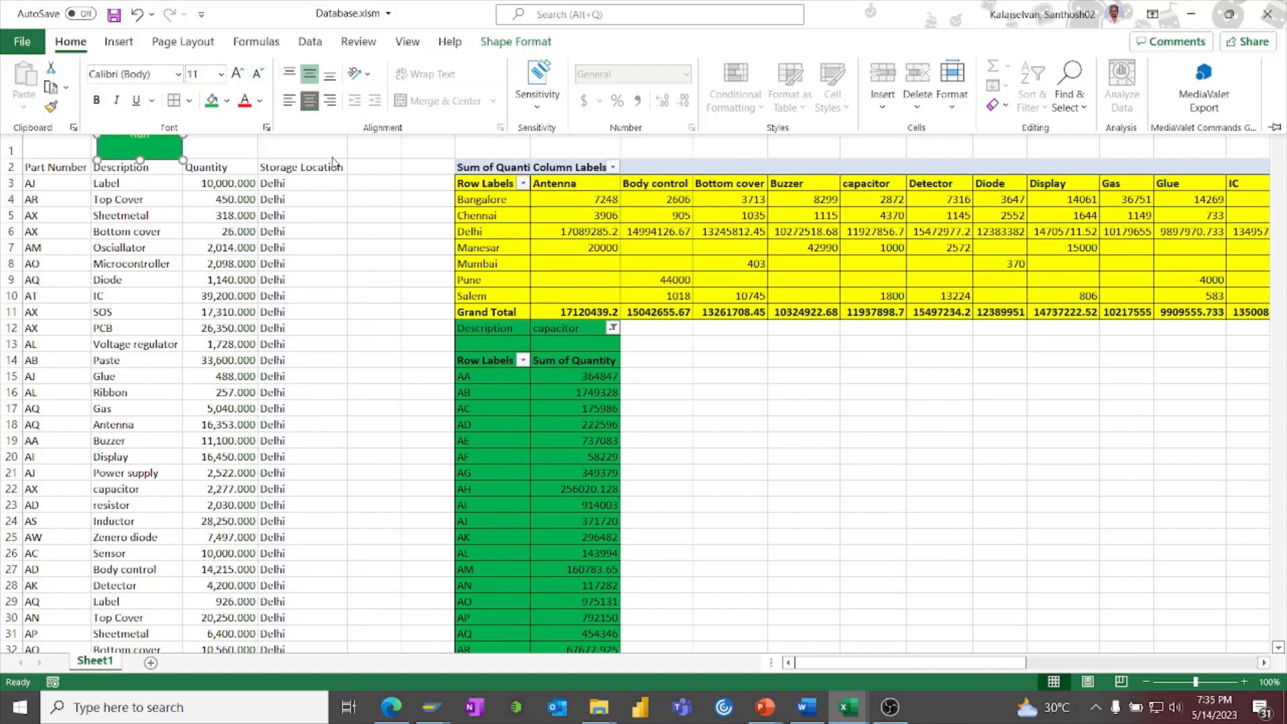
Enlarge the font of the Run label by seven size increments
click(70, 42)
click(238, 74)
click(237, 73)
click(237, 73)
click(237, 74)
click(237, 74)
click(237, 74)
click(237, 74)
click(376, 248)
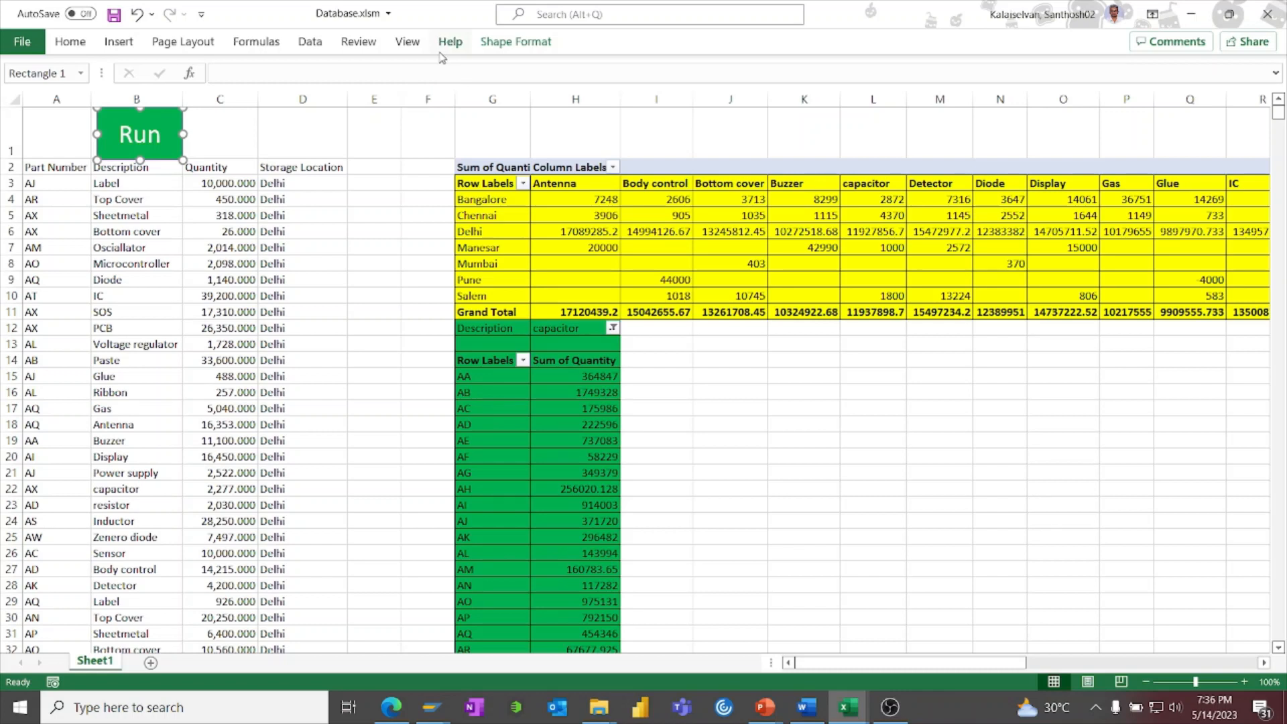
click(407, 41)
click(1069, 101)
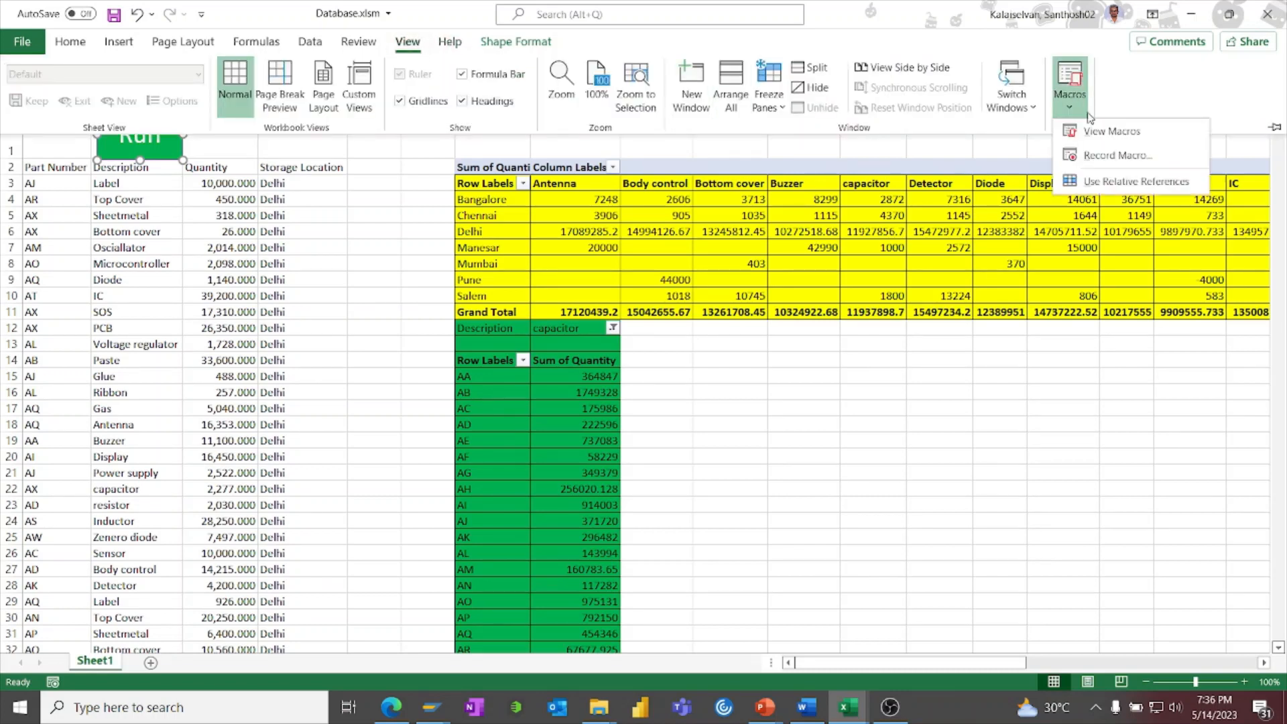
click(1102, 155)
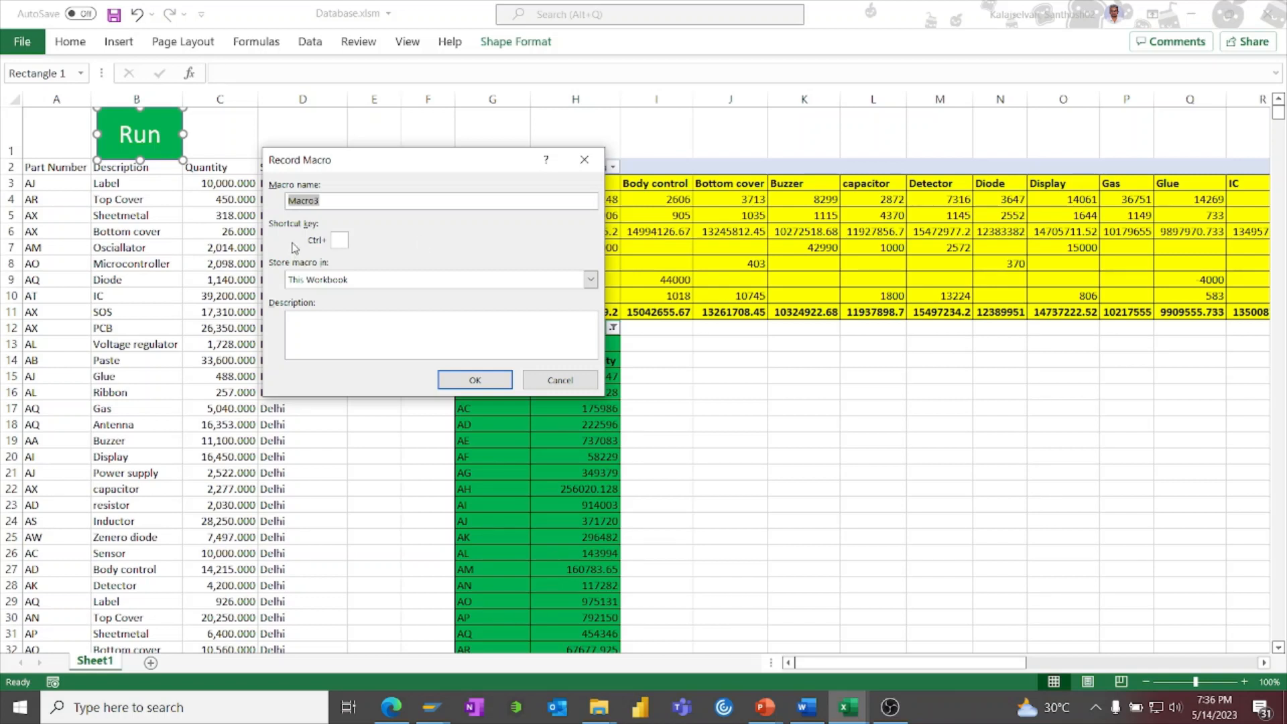
click(585, 160)
Assign the Database macro to the Run shape and save the workbook
right_click(177, 158)
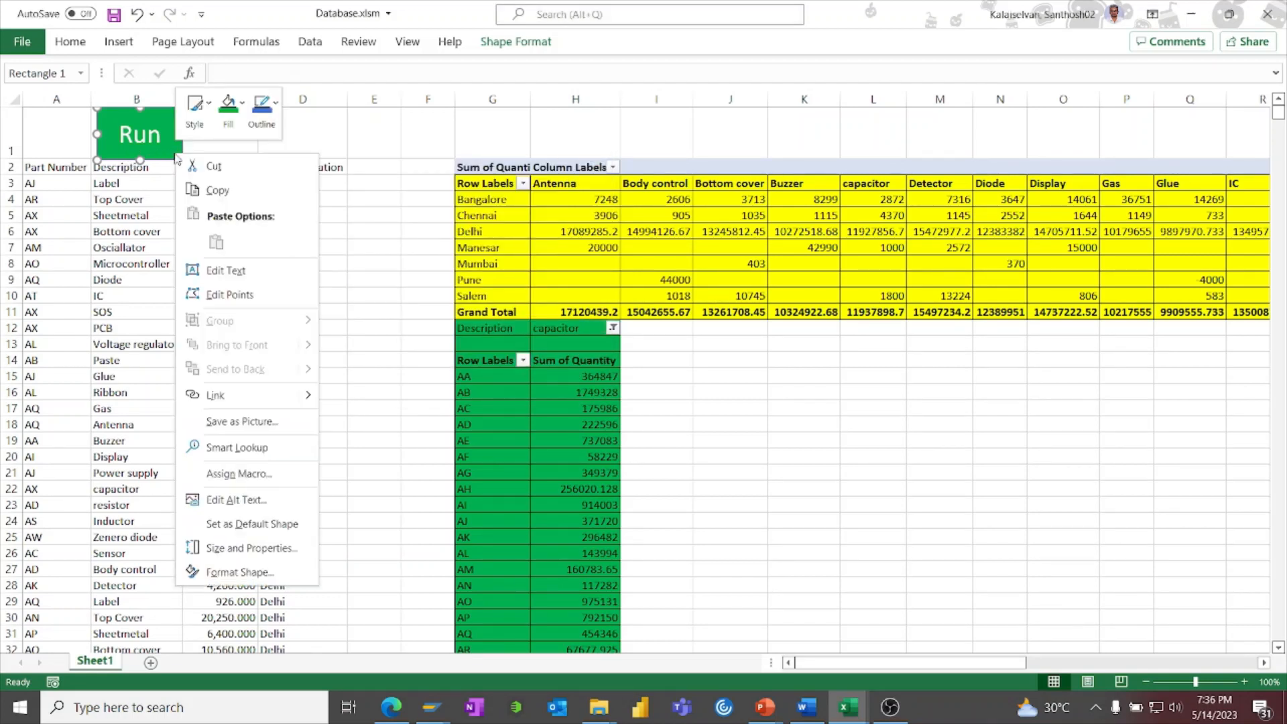
click(229, 474)
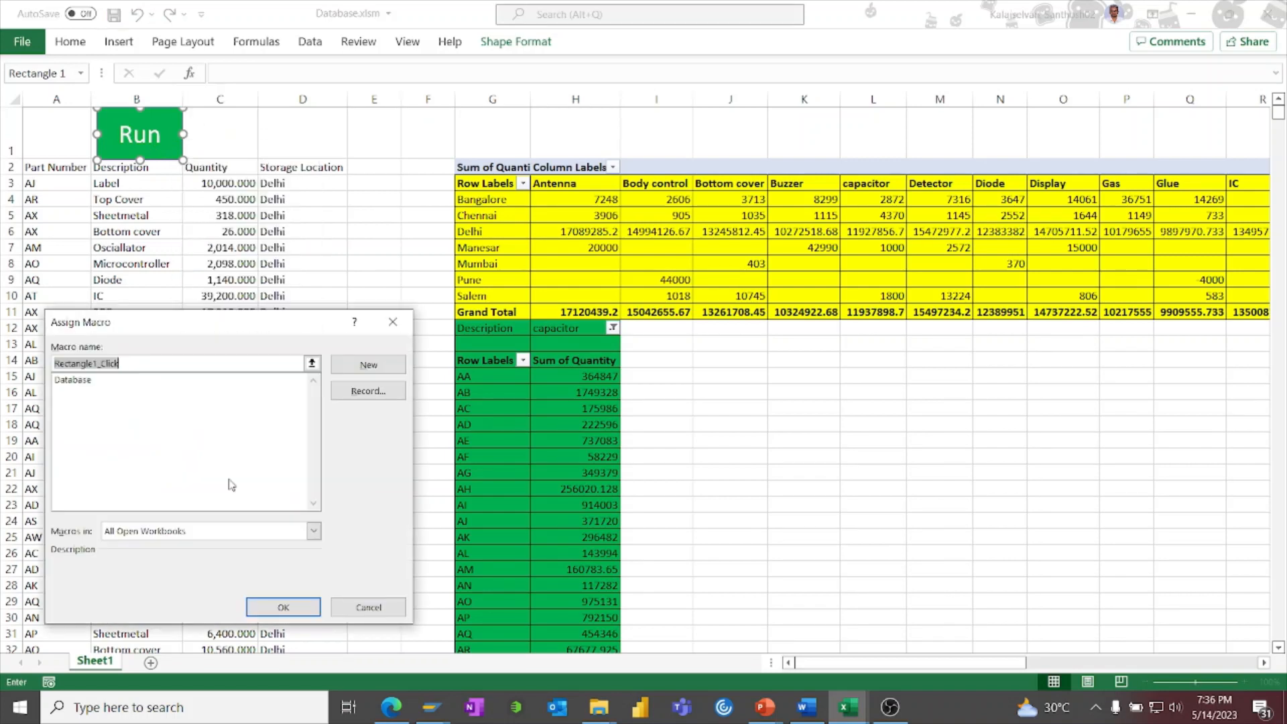
click(73, 380)
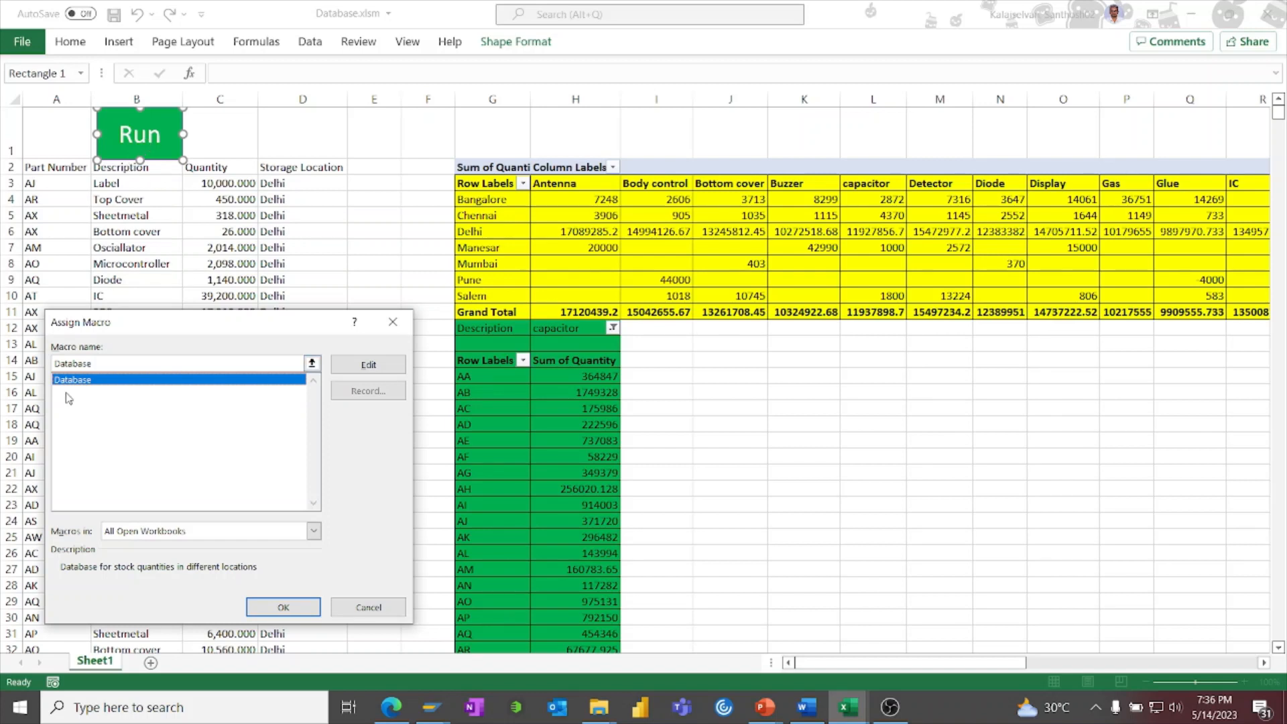
click(269, 607)
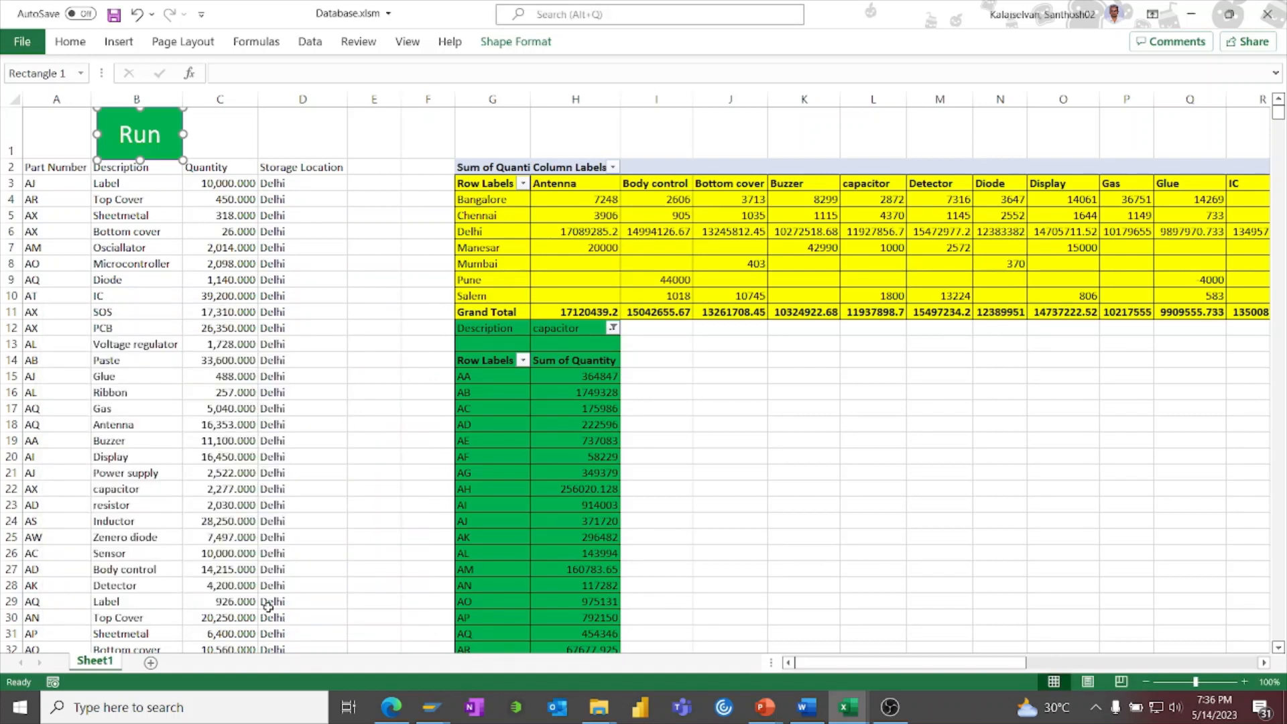
click(367, 297)
click(118, 18)
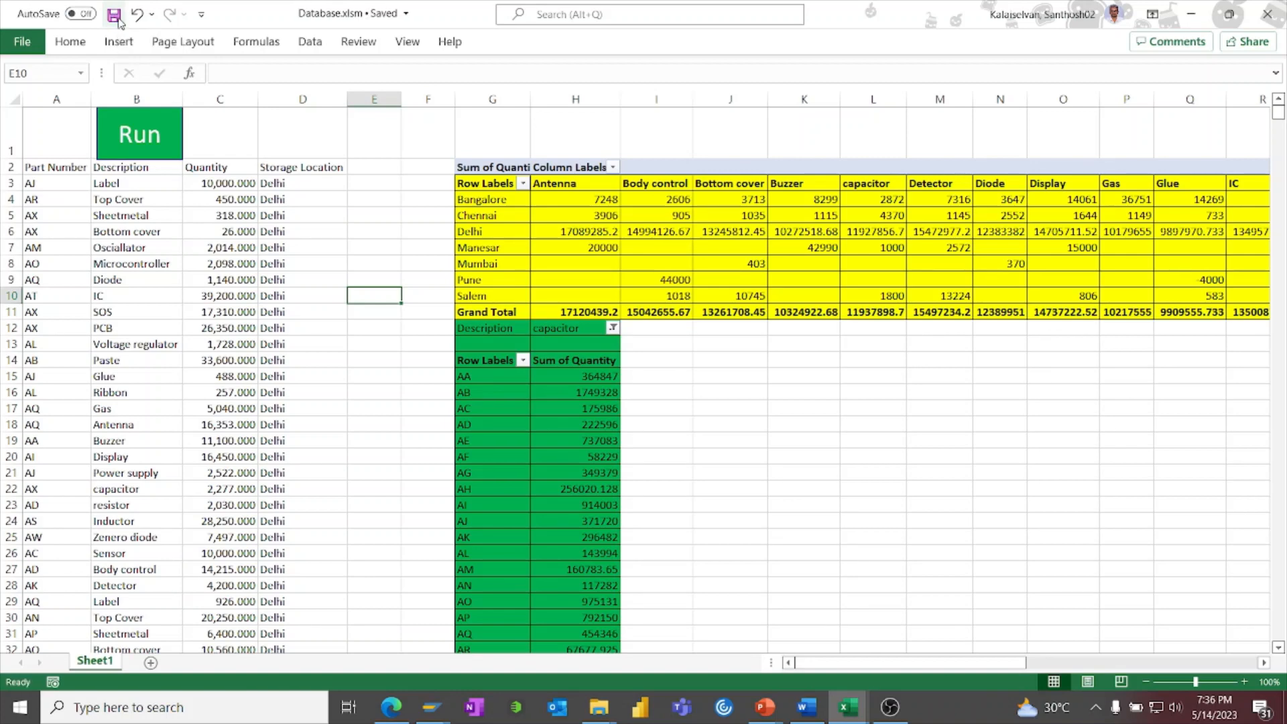
Clear the contents of the entire Sheet1, including the raw data and both PivotTables
click(12, 98)
right_click(12, 98)
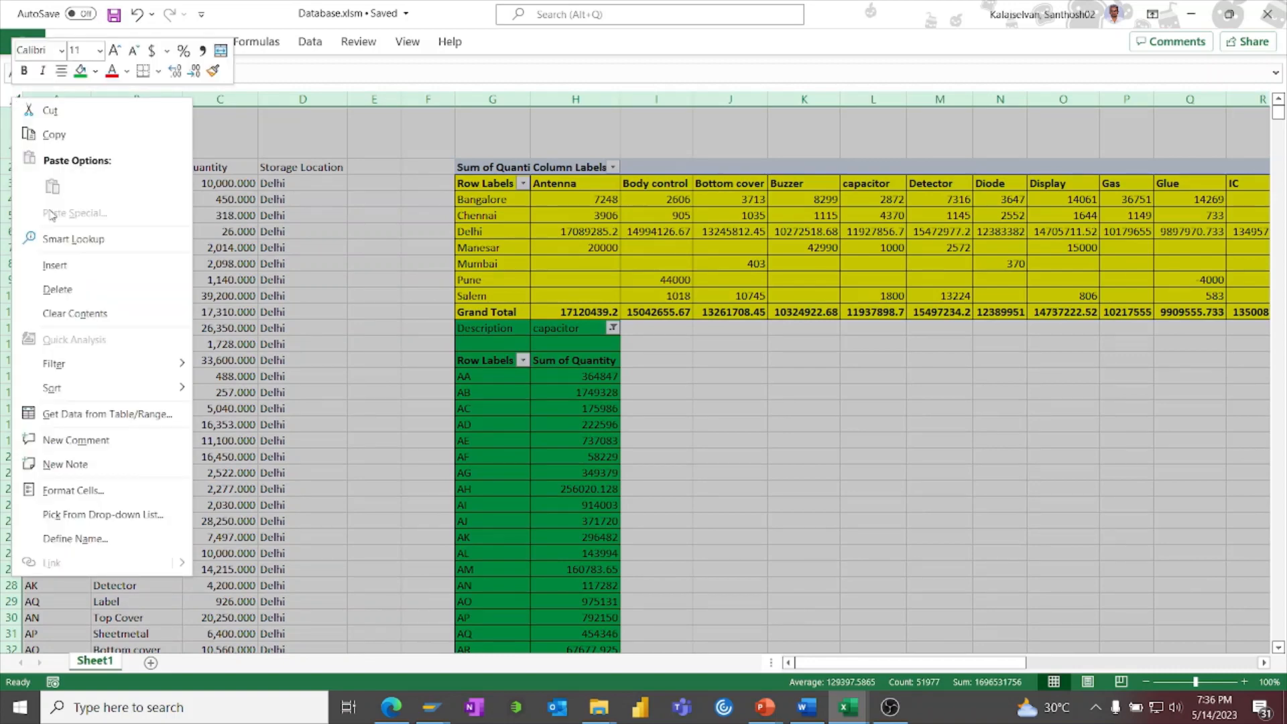
click(94, 314)
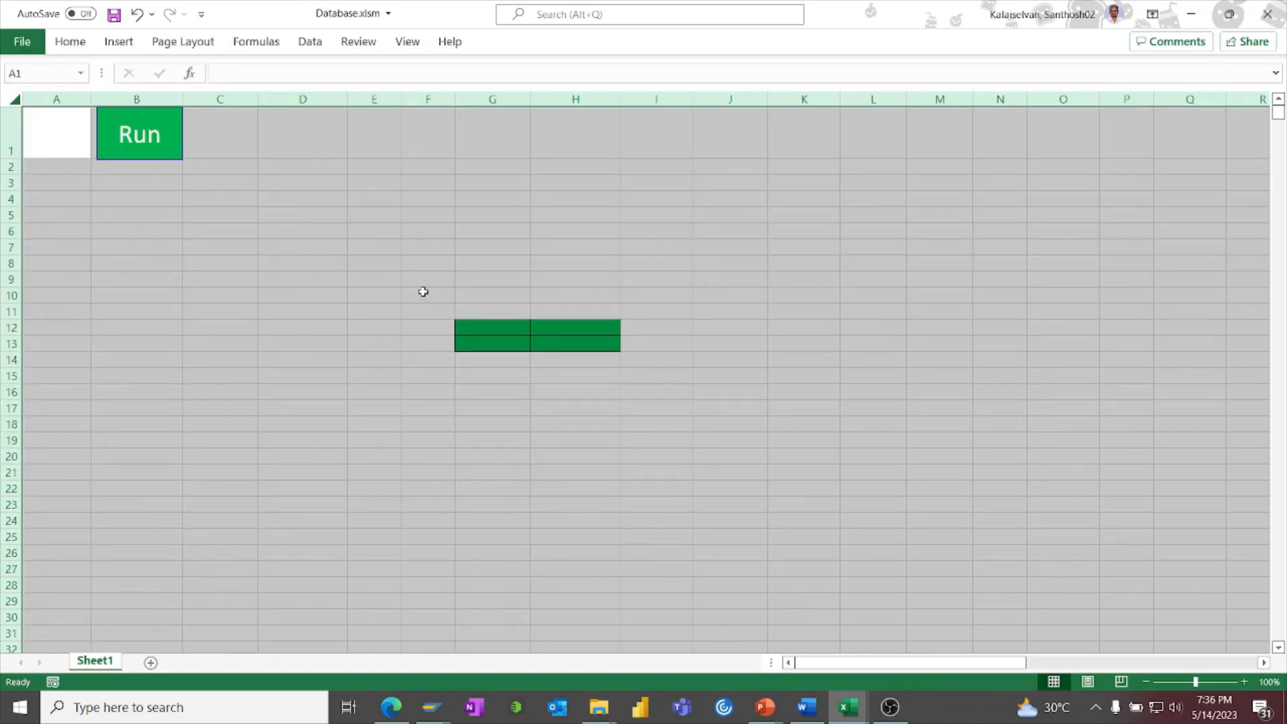
right_click(12, 98)
click(97, 311)
click(525, 305)
Copy blank cell G4 over the range G5:H13 to remove stray text and the leftover green formatting
click(551, 232)
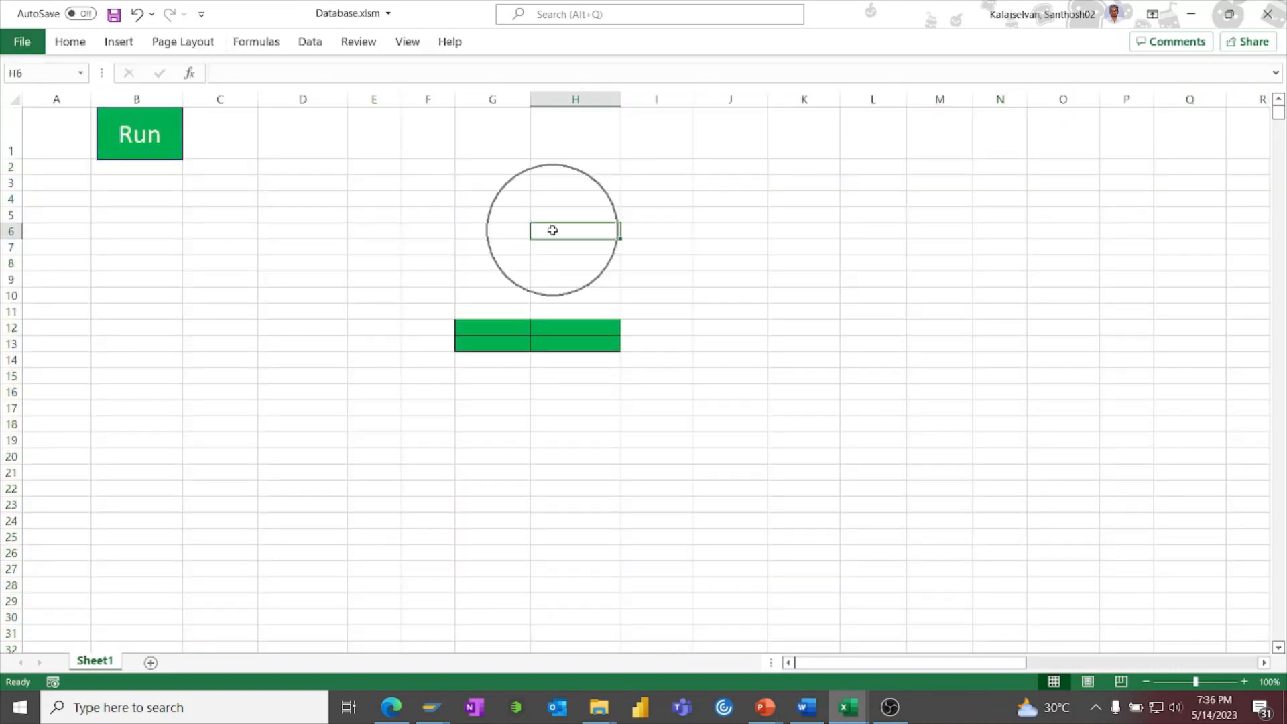
text(c)
drag(466, 312, 590, 355)
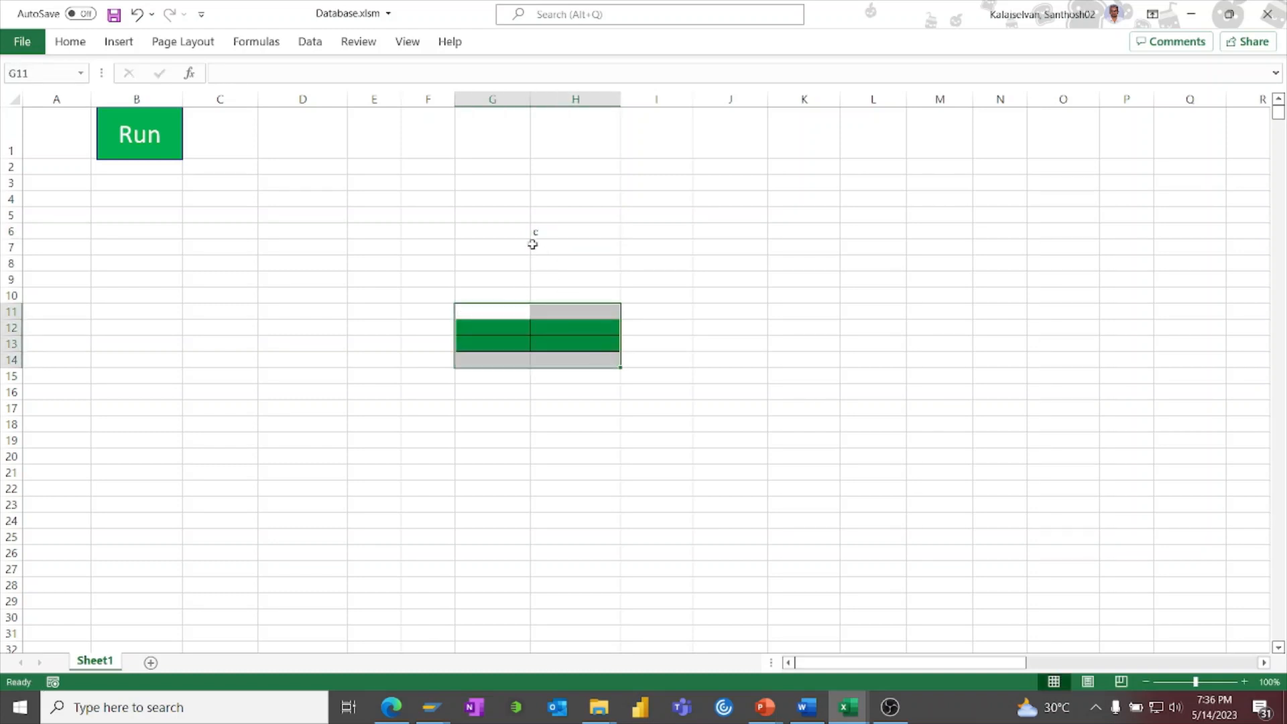
click(479, 200)
key(ctrl+c)
drag(488, 246, 566, 308)
drag(461, 213, 594, 350)
key(ctrl+v)
click(692, 338)
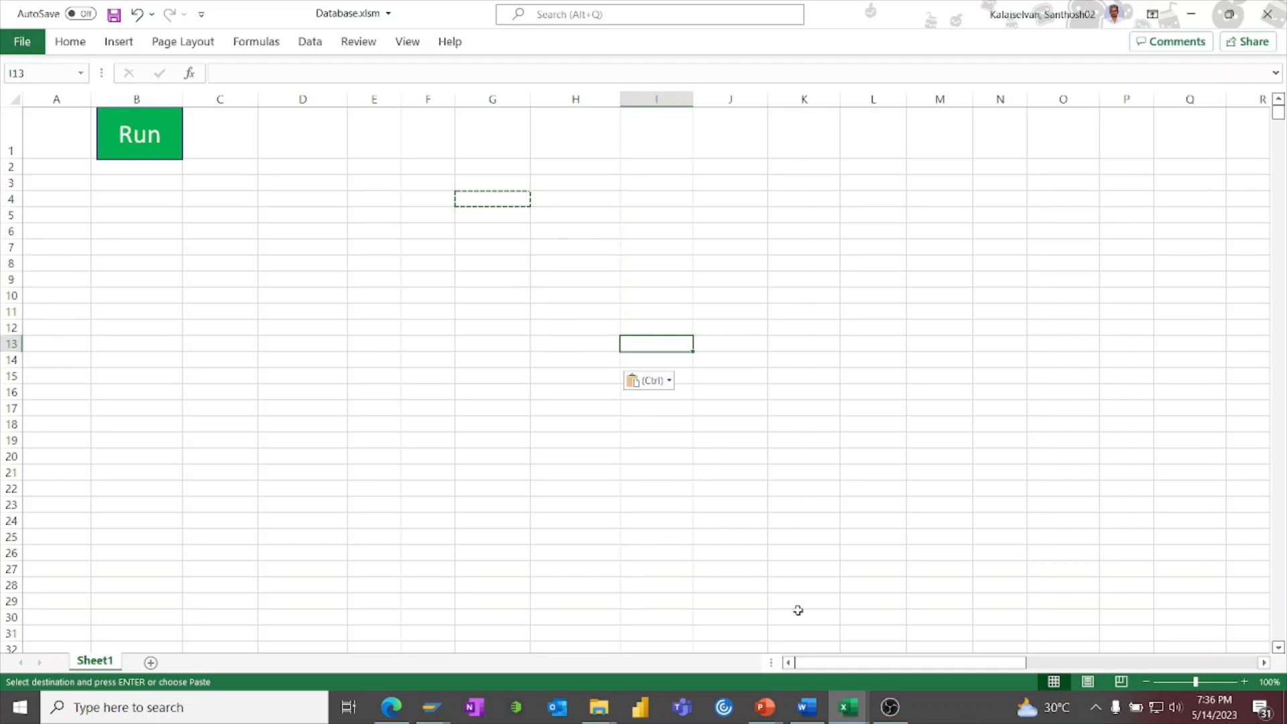
Check the source table in Raw Data.xlsm from its header row, and save the cleared Database.xlsm workbook
mouse_move(852, 705)
click(824, 637)
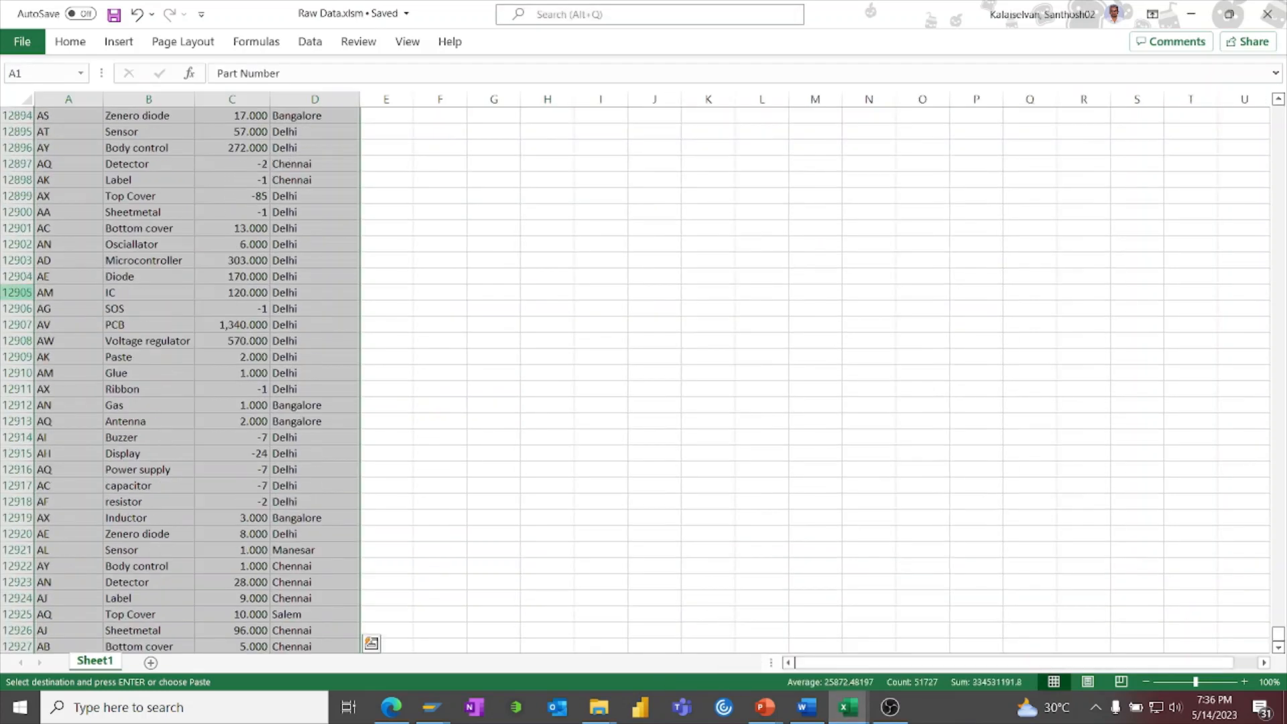
drag(1278, 635, 1278, 112)
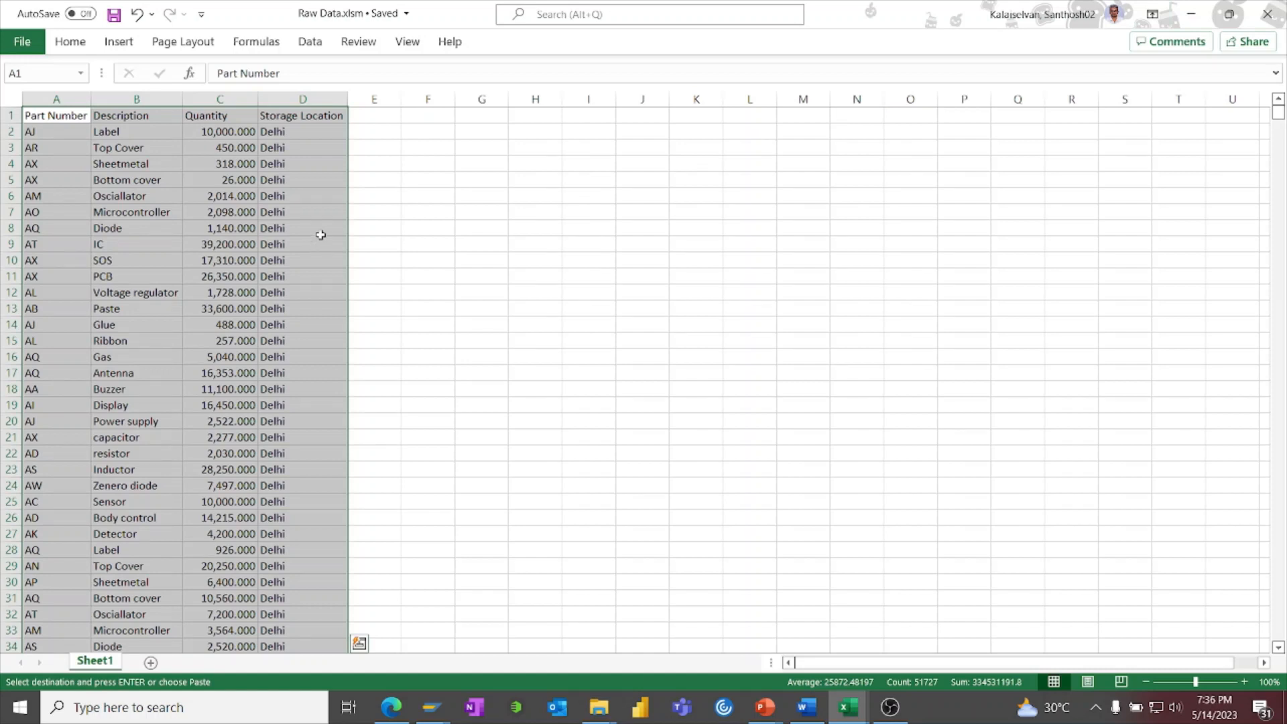
key(alt+Tab)
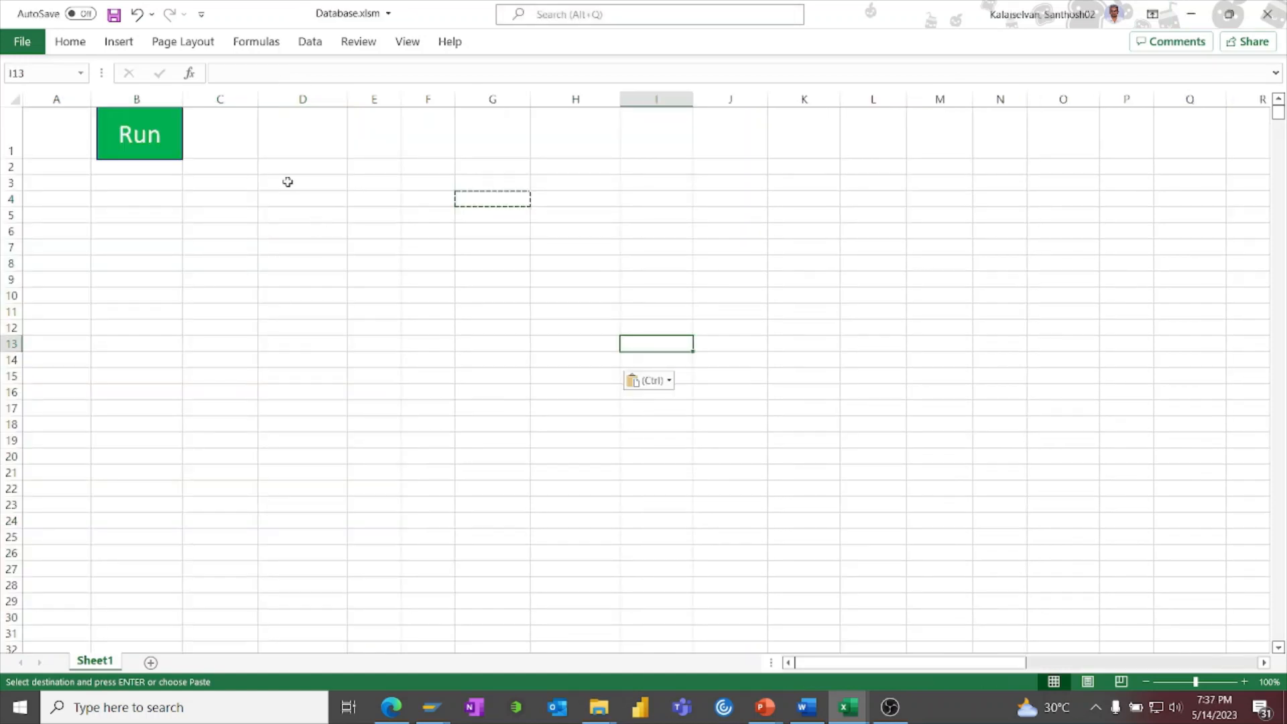
click(288, 182)
key(ctrl+s)
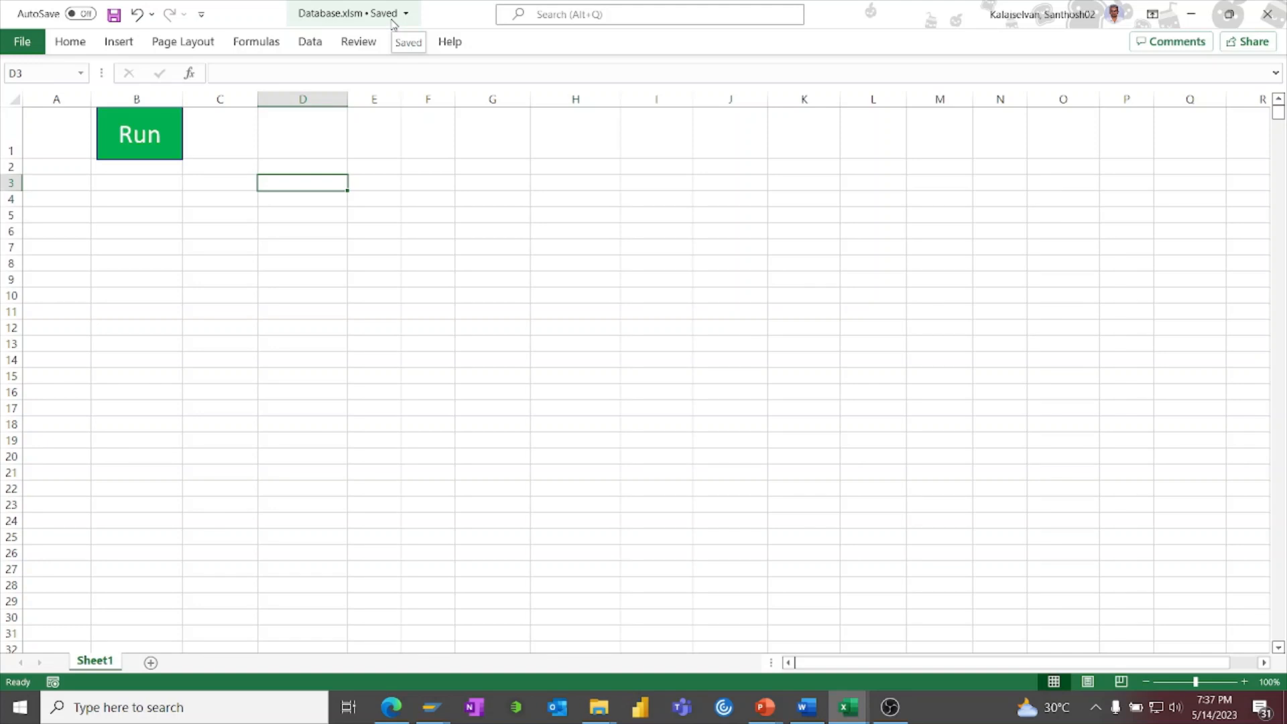
Copy the Raw Data.xlsm table into Database.xlsm at cell A2 and run the Database macro from the Run shape
click(48, 174)
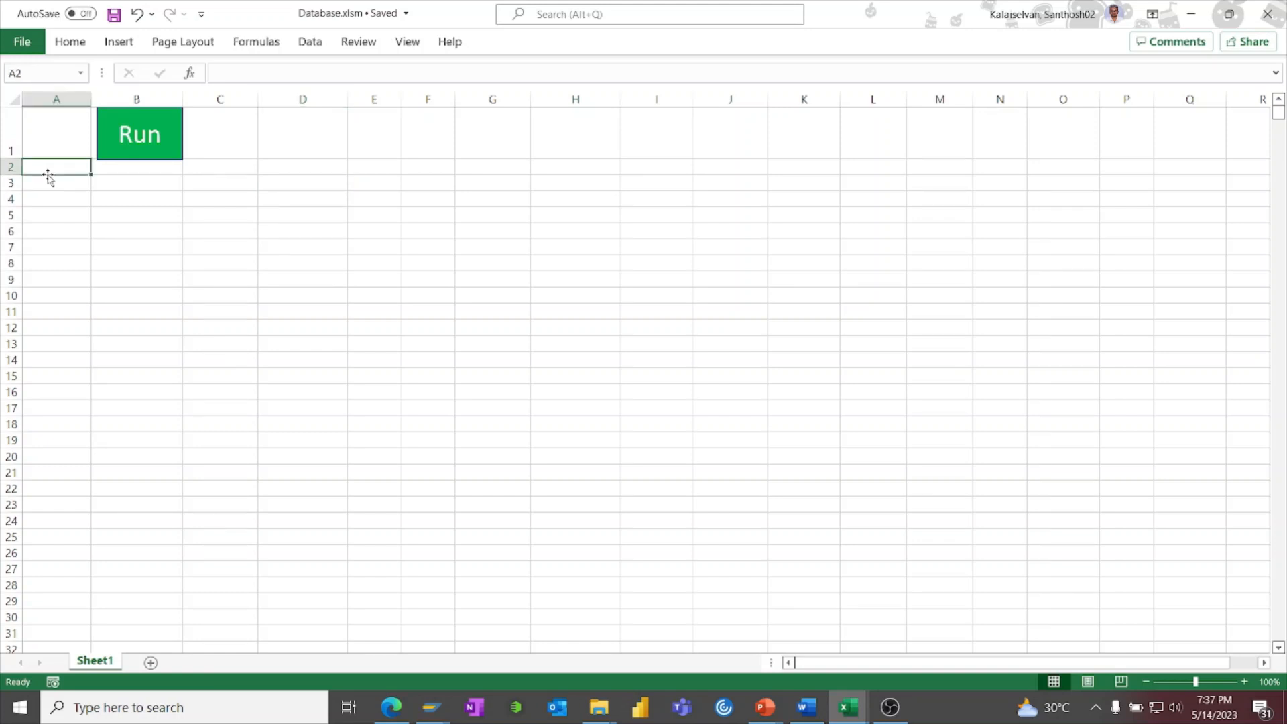
key(alt+Tab)
key(ctrl+c)
key(alt+Tab)
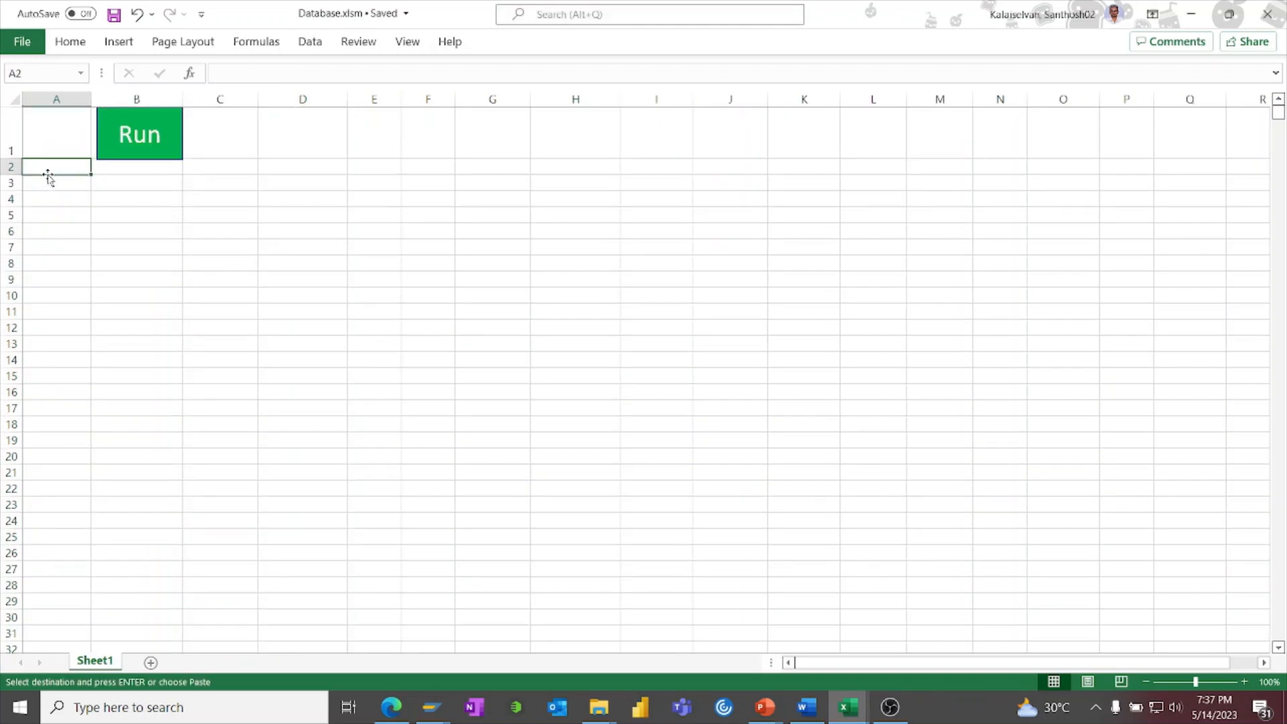
key(ctrl+v)
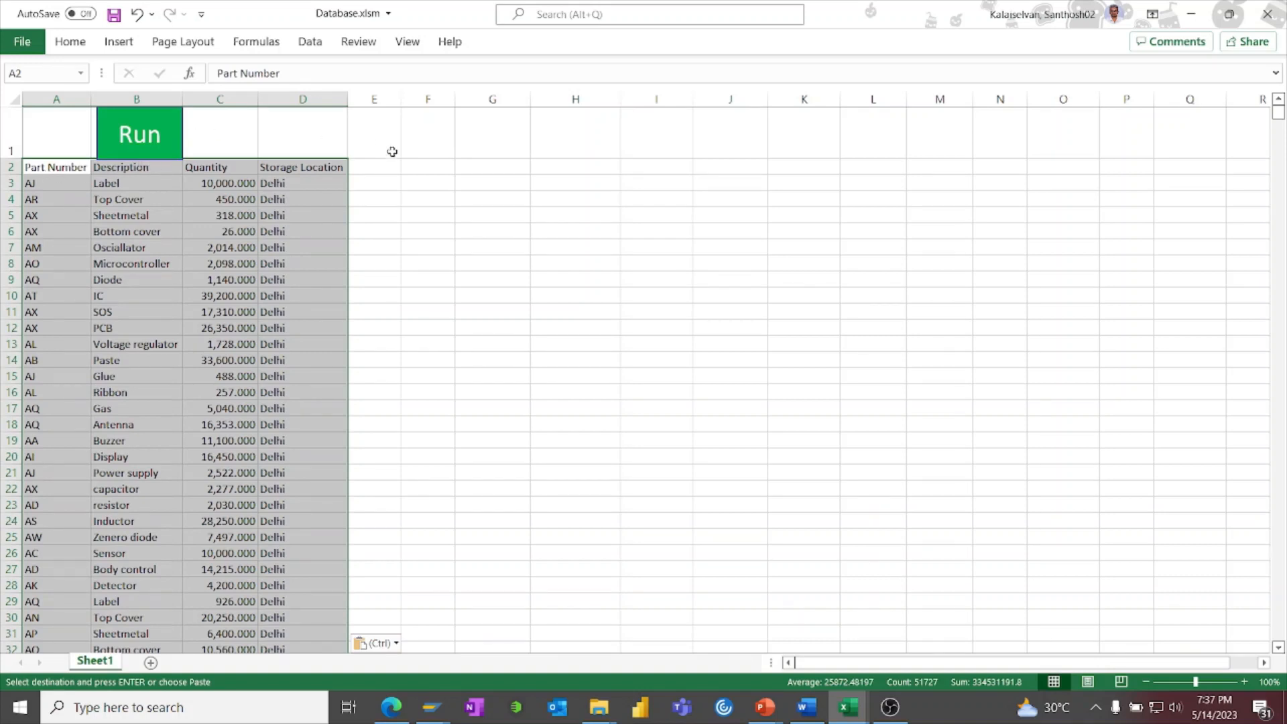
click(464, 180)
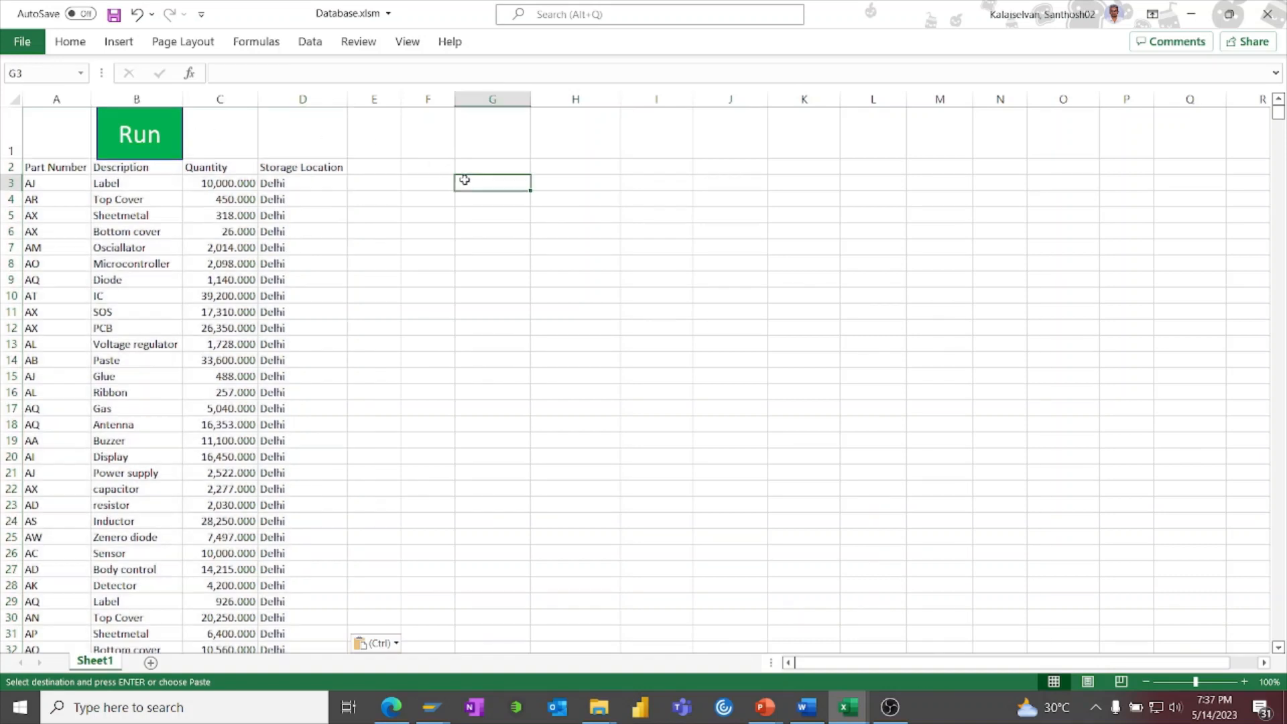
click(153, 143)
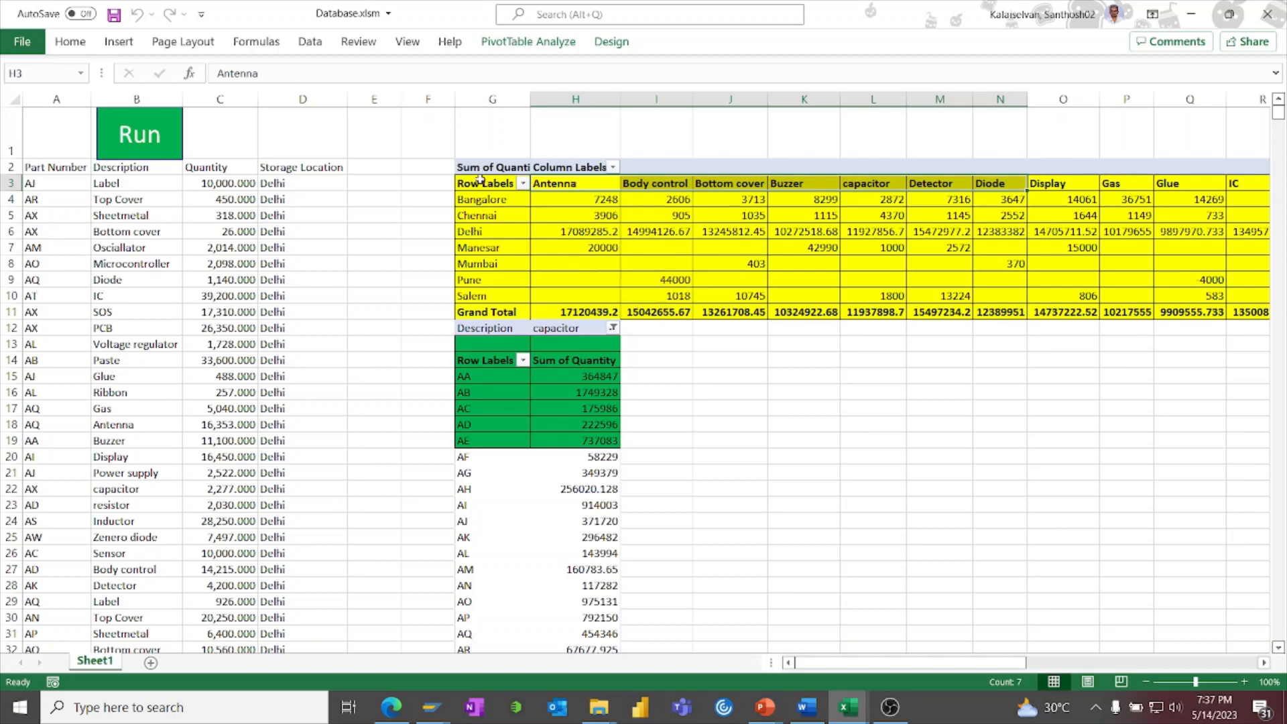
Look over the columns and rows of the two PivotTables generated by the macro on Sheet1
drag(997, 664, 895, 655)
scroll(585, 374, down, 2)
scroll(579, 348, up, 2)
mouse_move(837, 200)
Switch to Macros.pptx in PowerPoint and present the Macros Benefits slide, briefly revisiting the Macros Creation slide
mouse_move(765, 706)
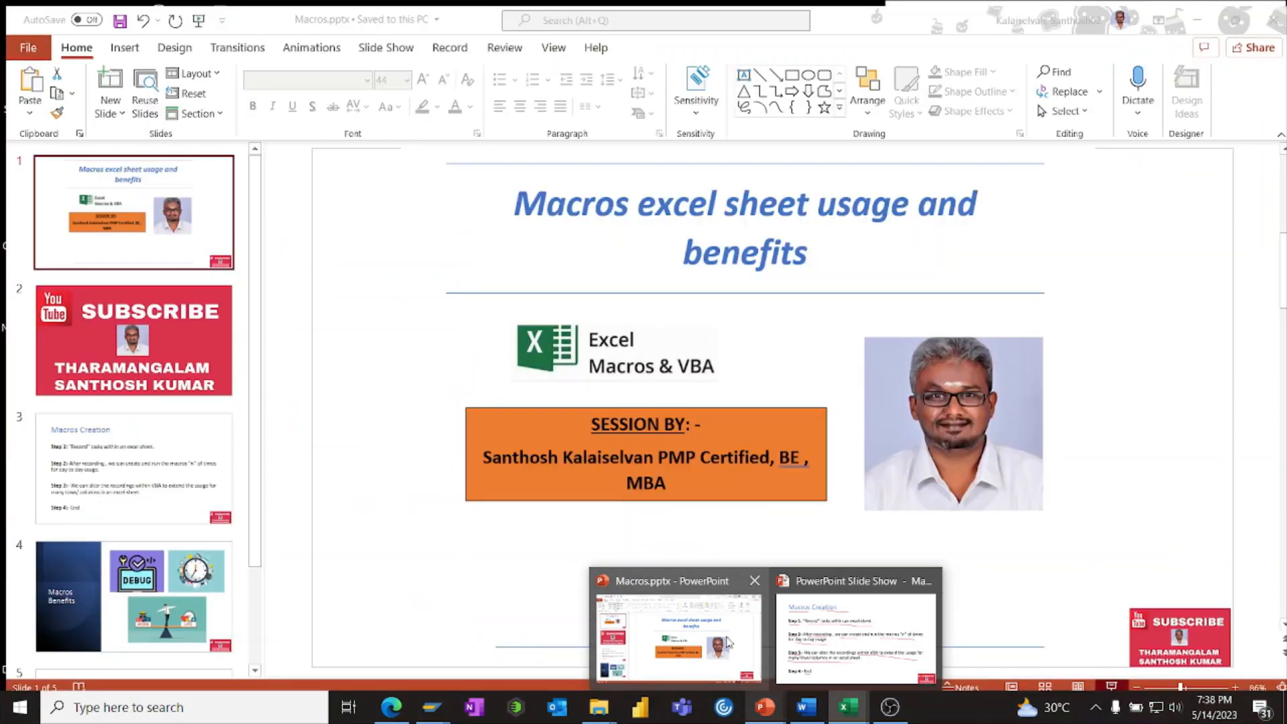
click(736, 653)
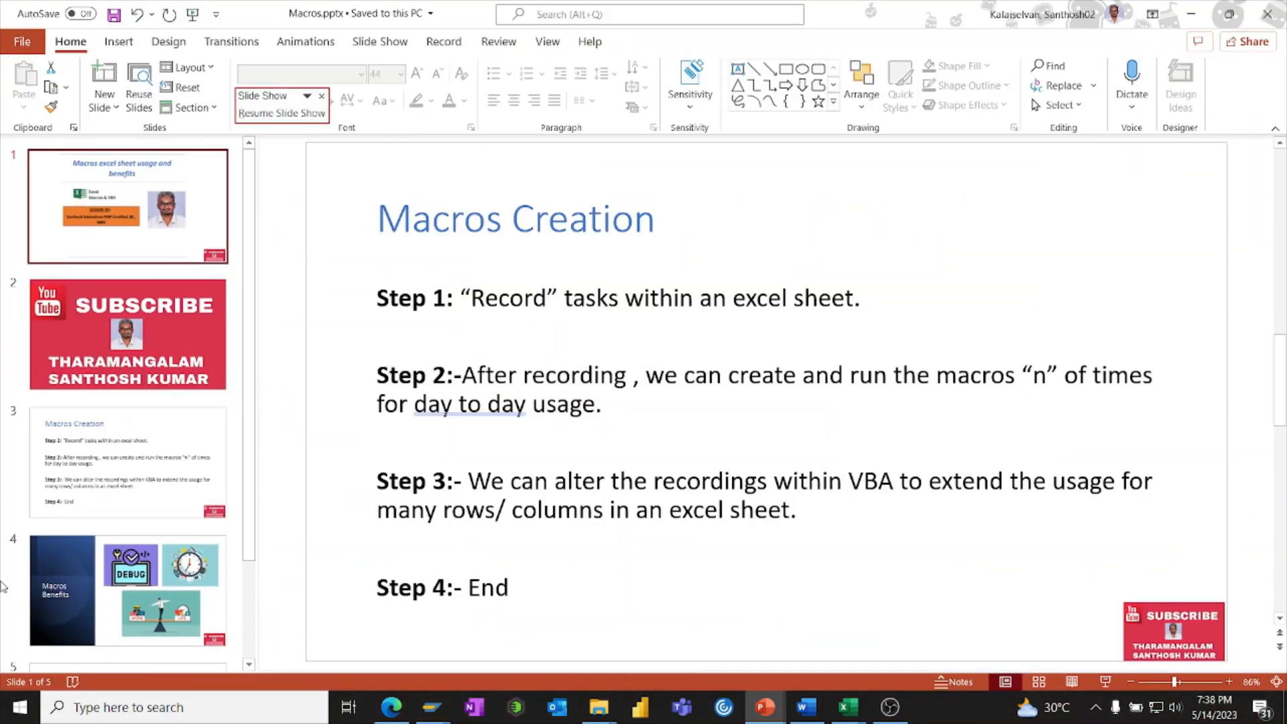
click(59, 580)
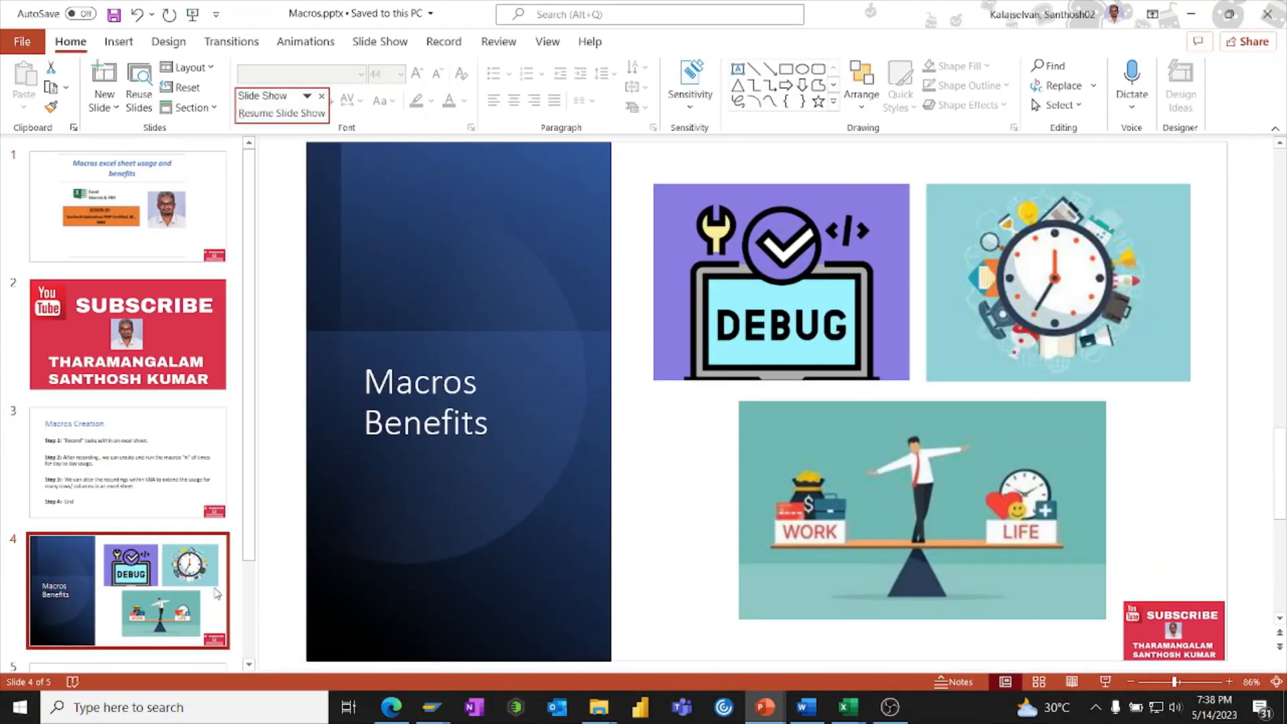
click(1105, 682)
key(Right)
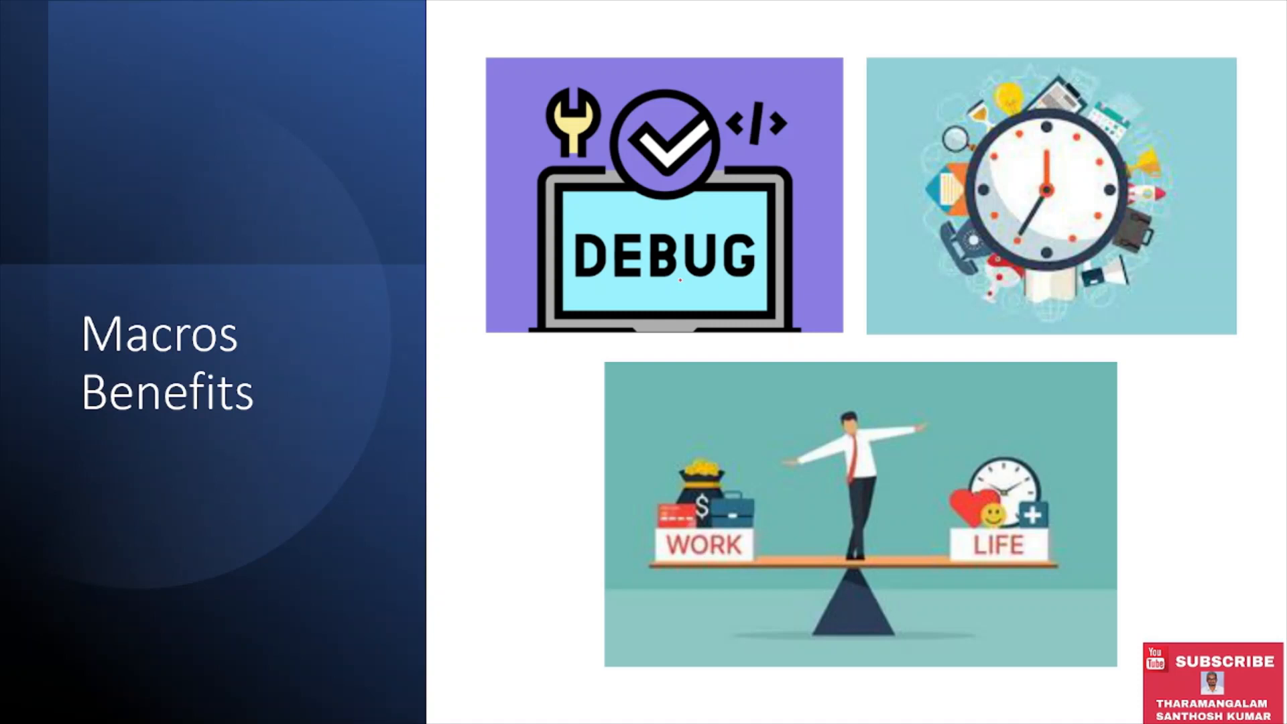
key(Left)
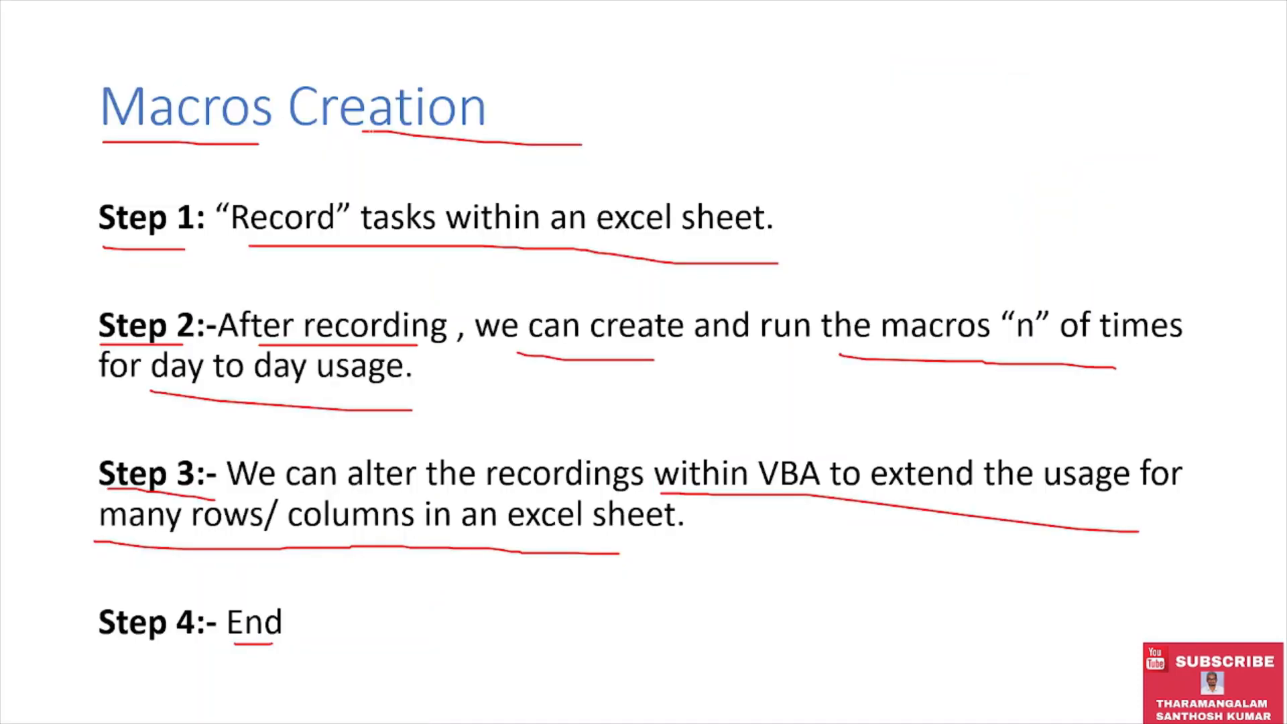
key(Right)
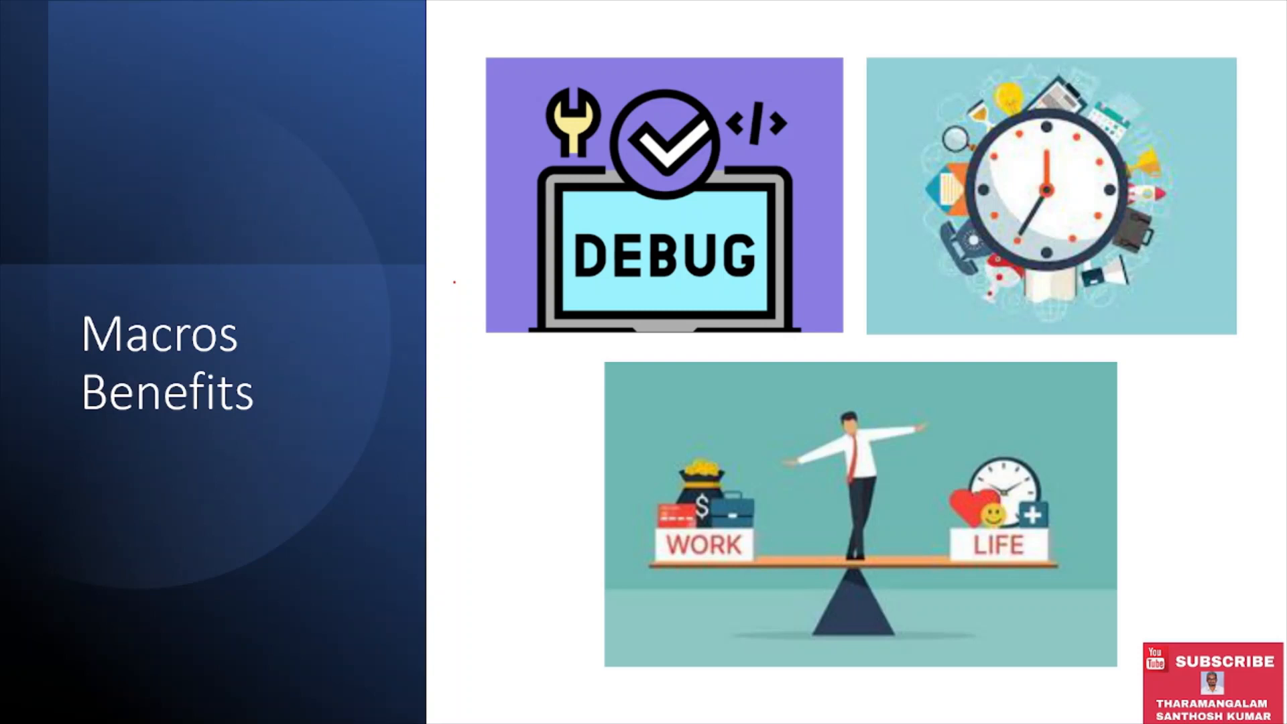
Switch back to Database.xlsm in Excel and check the last row of the raw data on Sheet1
key(alt+Tab)
key(alt+Tab)
key(alt+Tab)
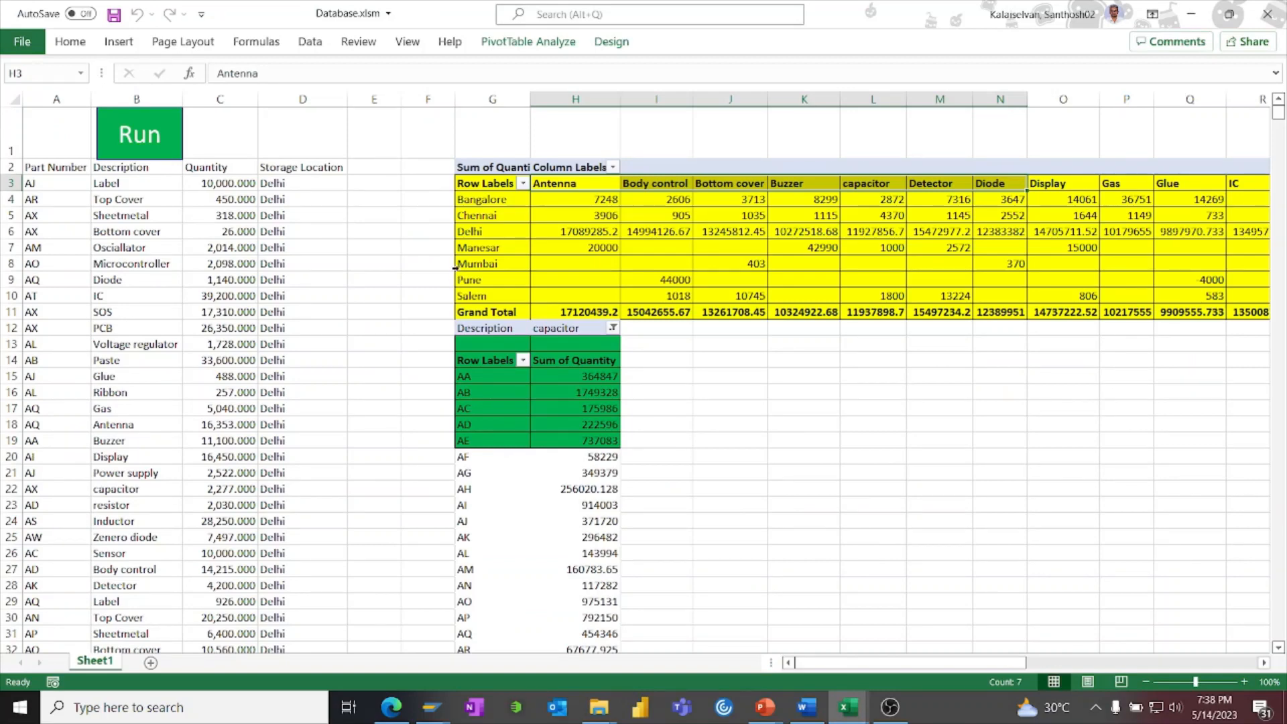
drag(1278, 113, 1279, 636)
scroll(184, 465, down, 2)
click(14, 534)
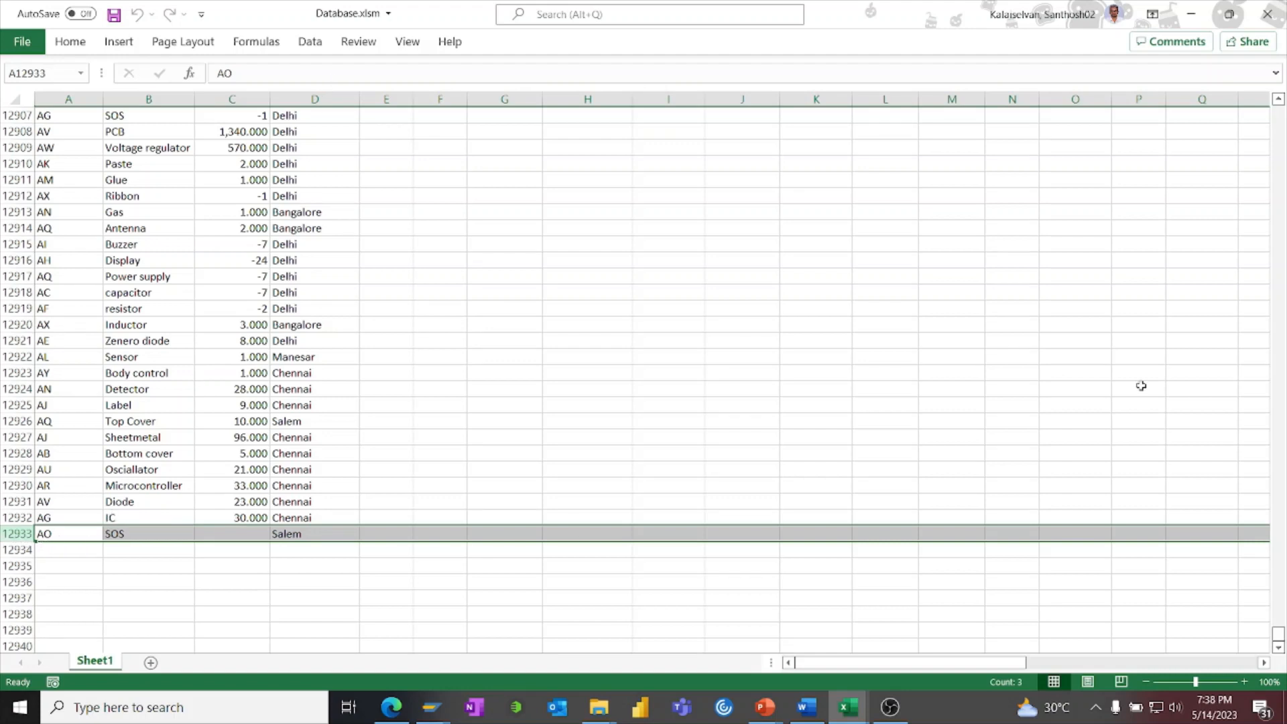
drag(1278, 633, 1268, 6)
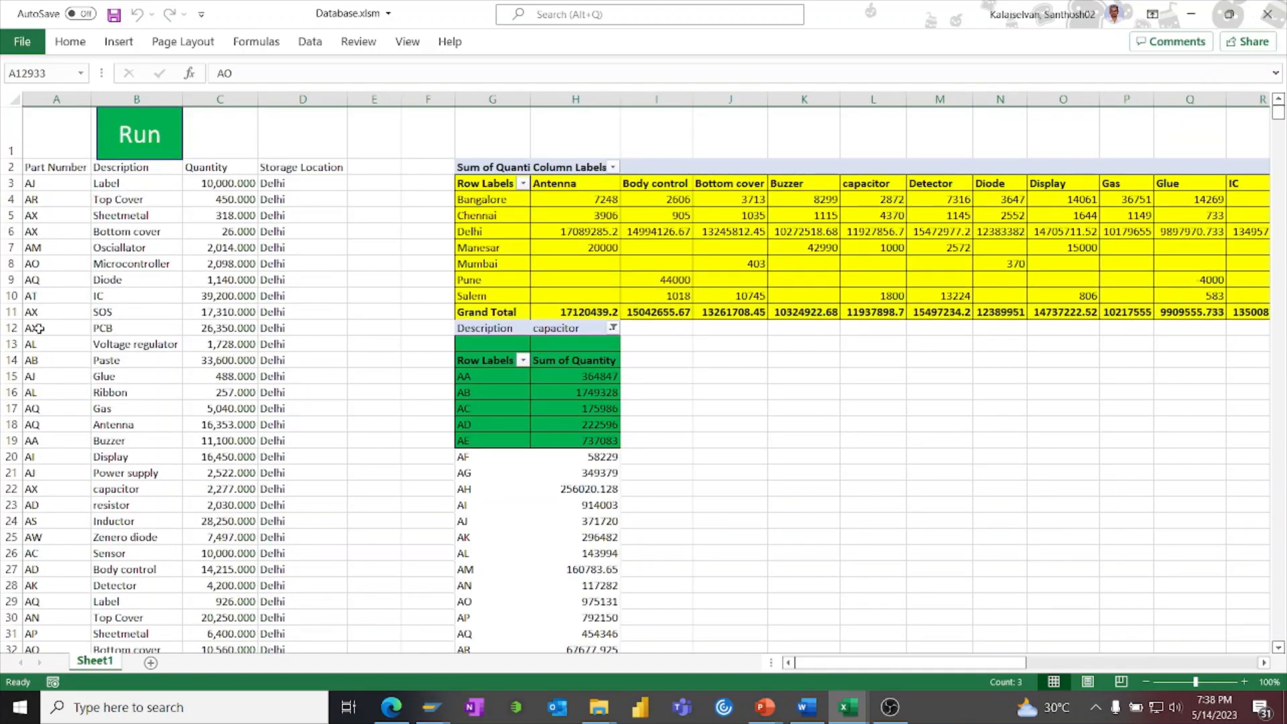
Open the Database macro's code for editing in the VBA editor and maximize the Module1 code window
click(404, 43)
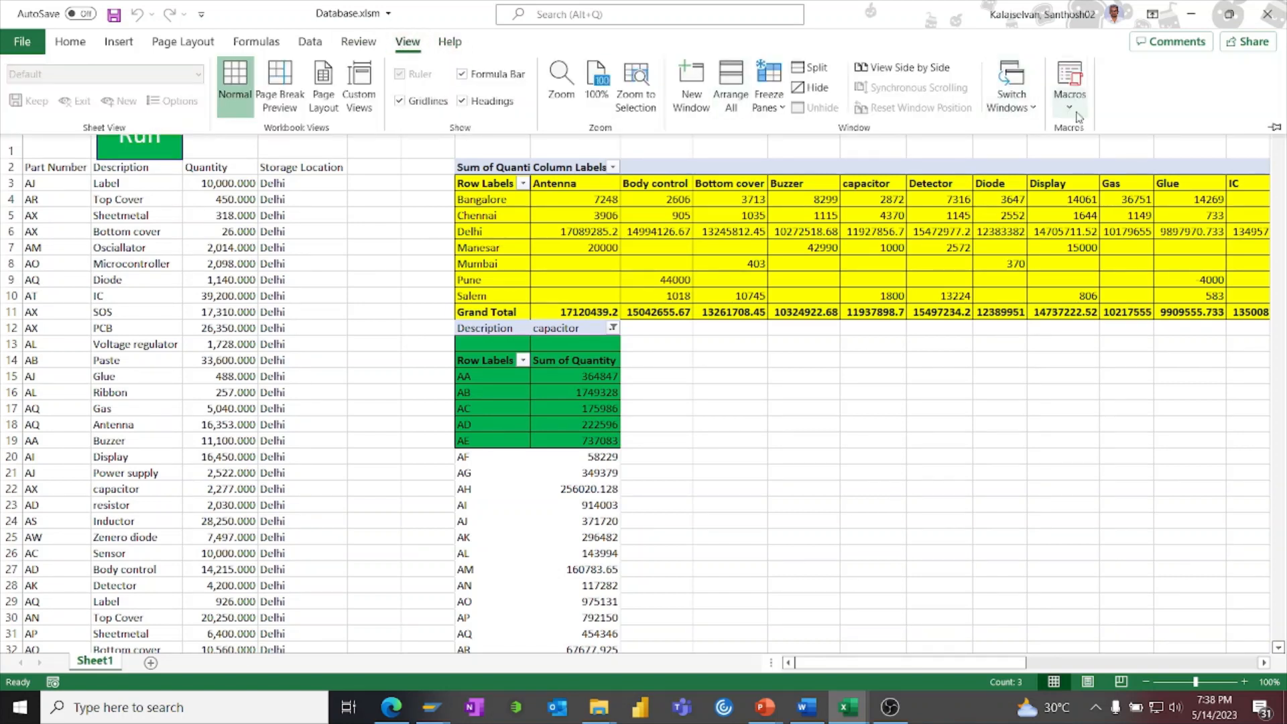
click(1069, 106)
click(1096, 134)
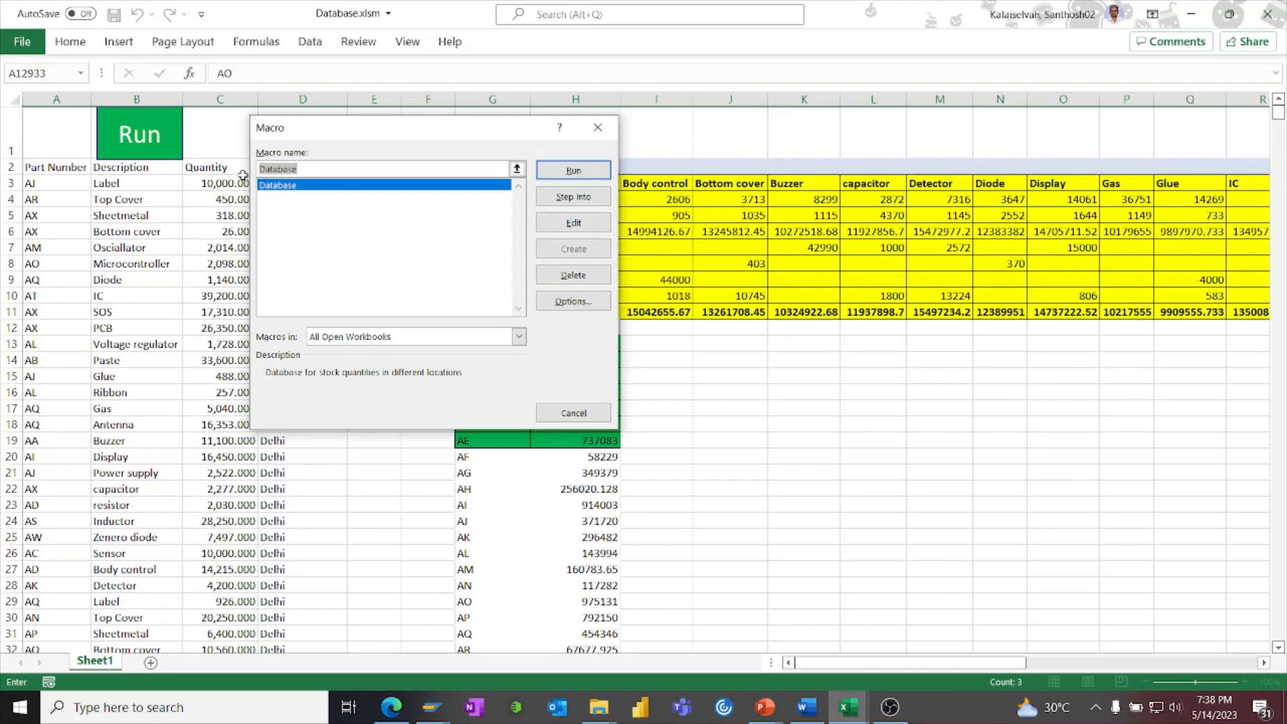
click(585, 227)
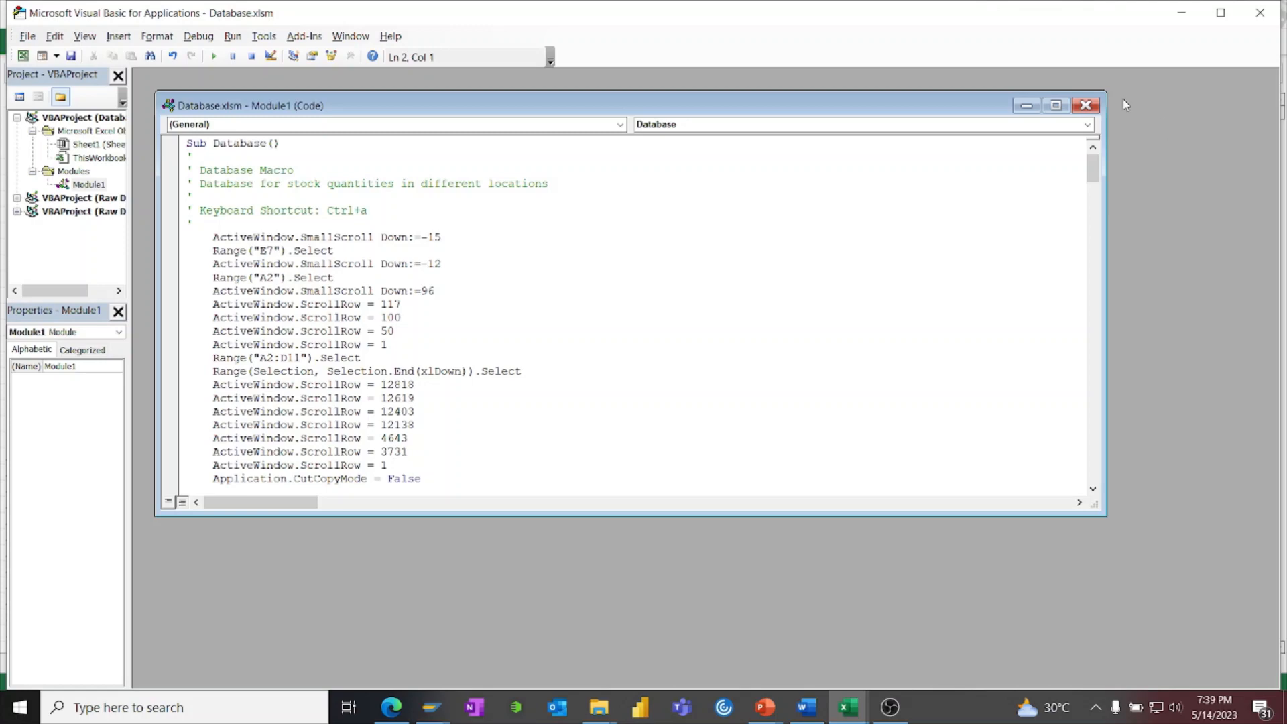
click(1055, 105)
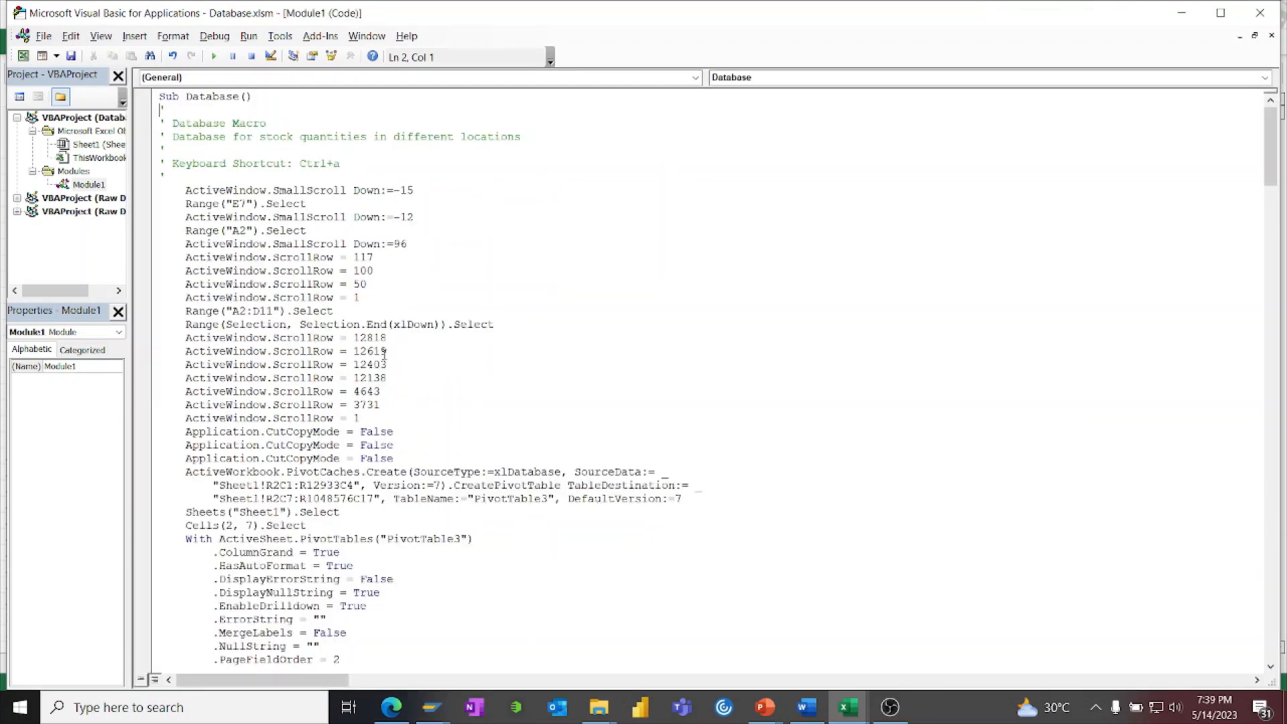
Review the Database macro's code and compare the pivot source range's end row with the last data row on Sheet1
scroll(384, 354, down, 4)
scroll(384, 354, down, 9)
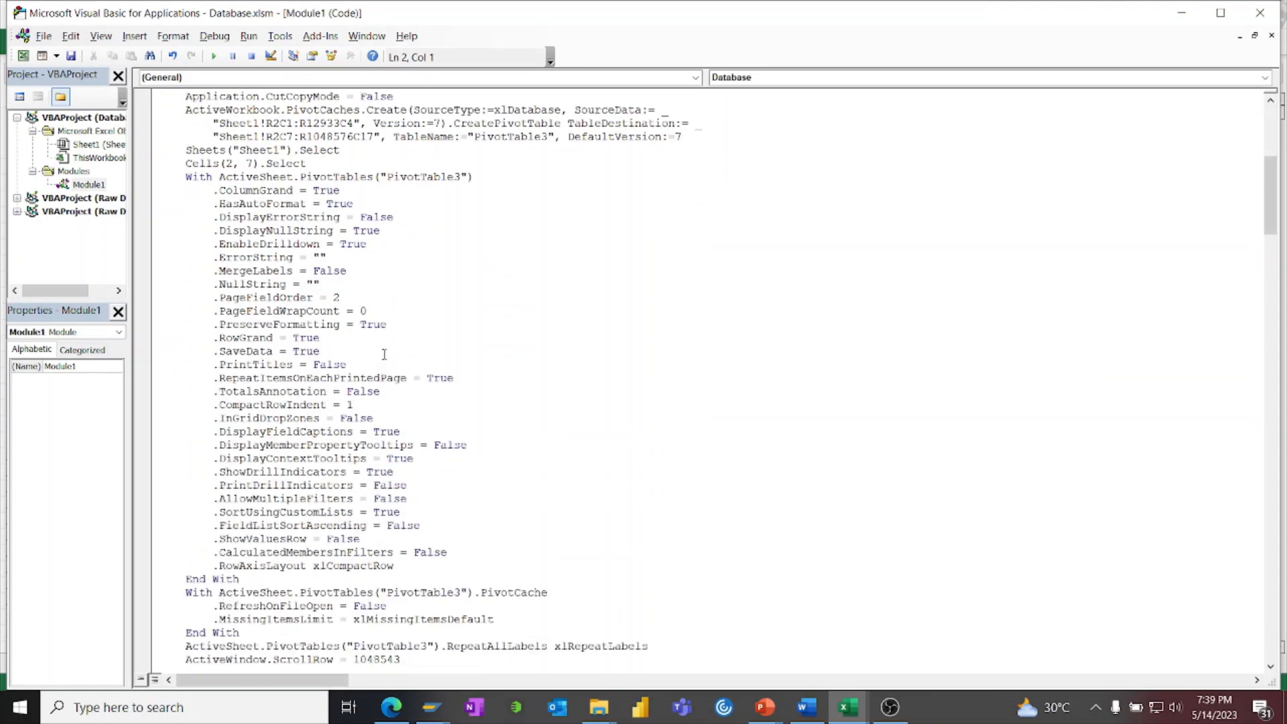
scroll(384, 354, down, 6)
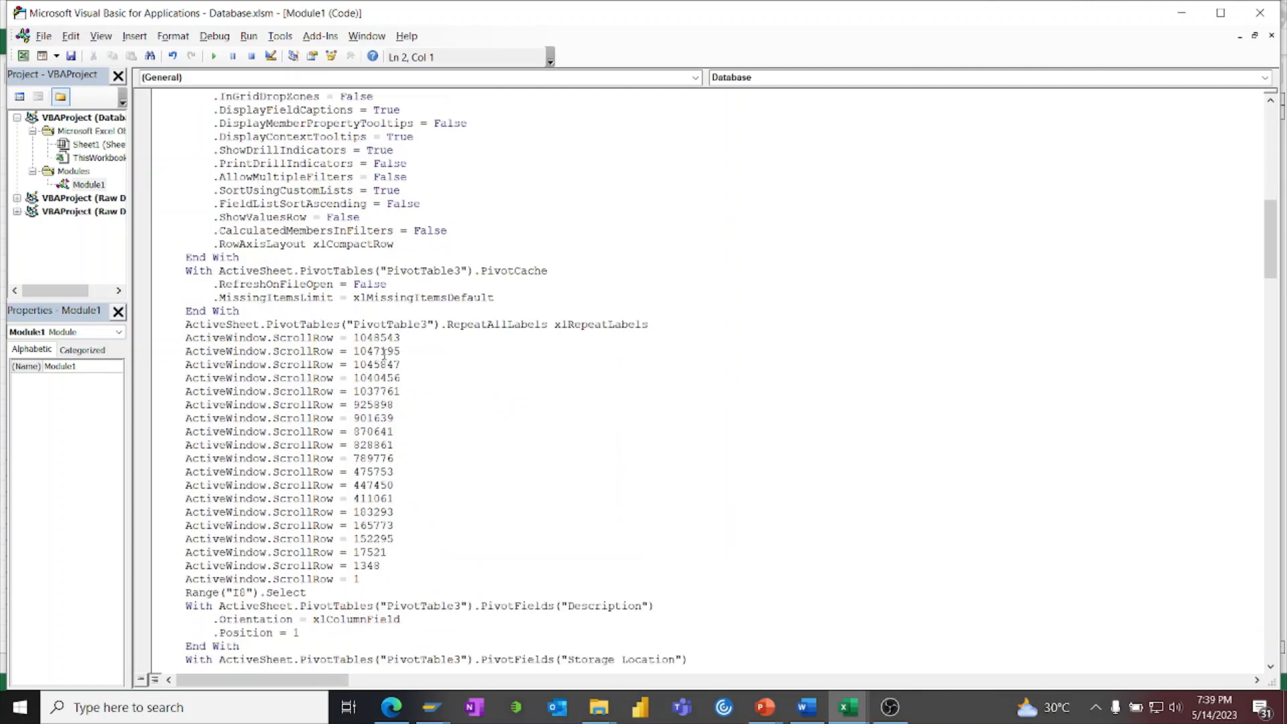
scroll(384, 354, up, 20)
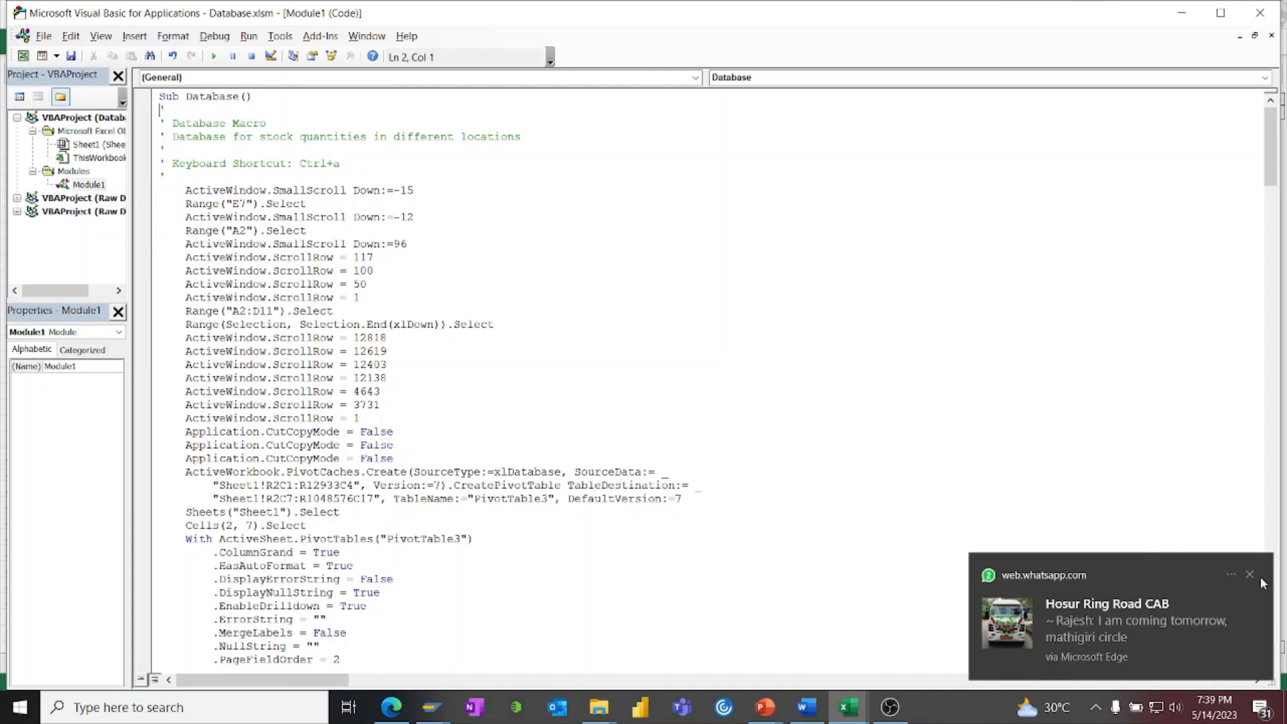
click(1250, 576)
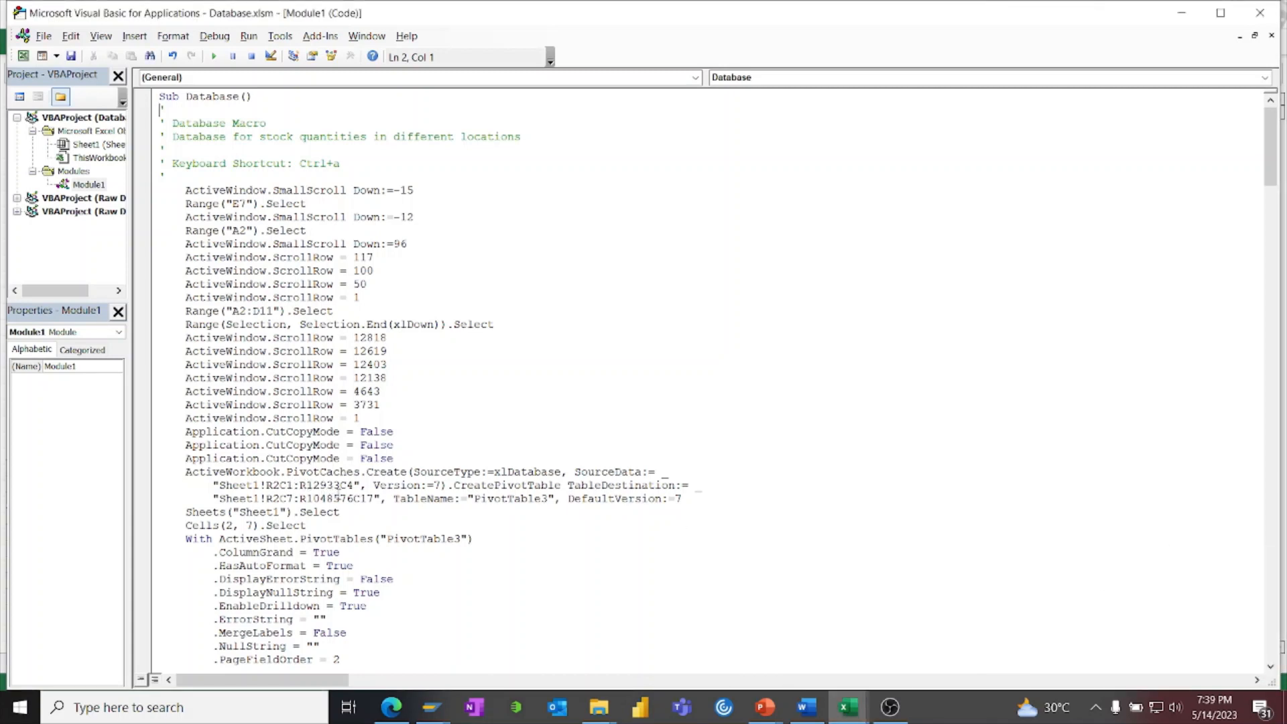
key(alt+F11)
drag(1278, 112, 1274, 656)
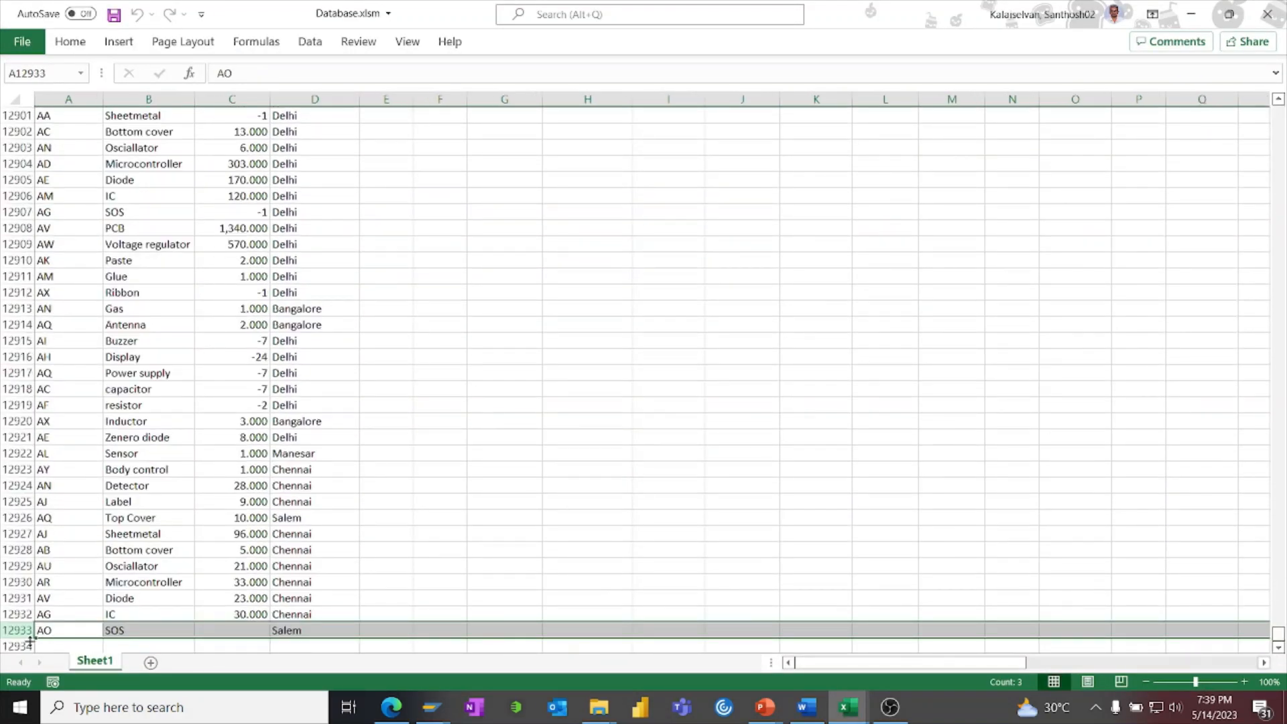
key(alt+F11)
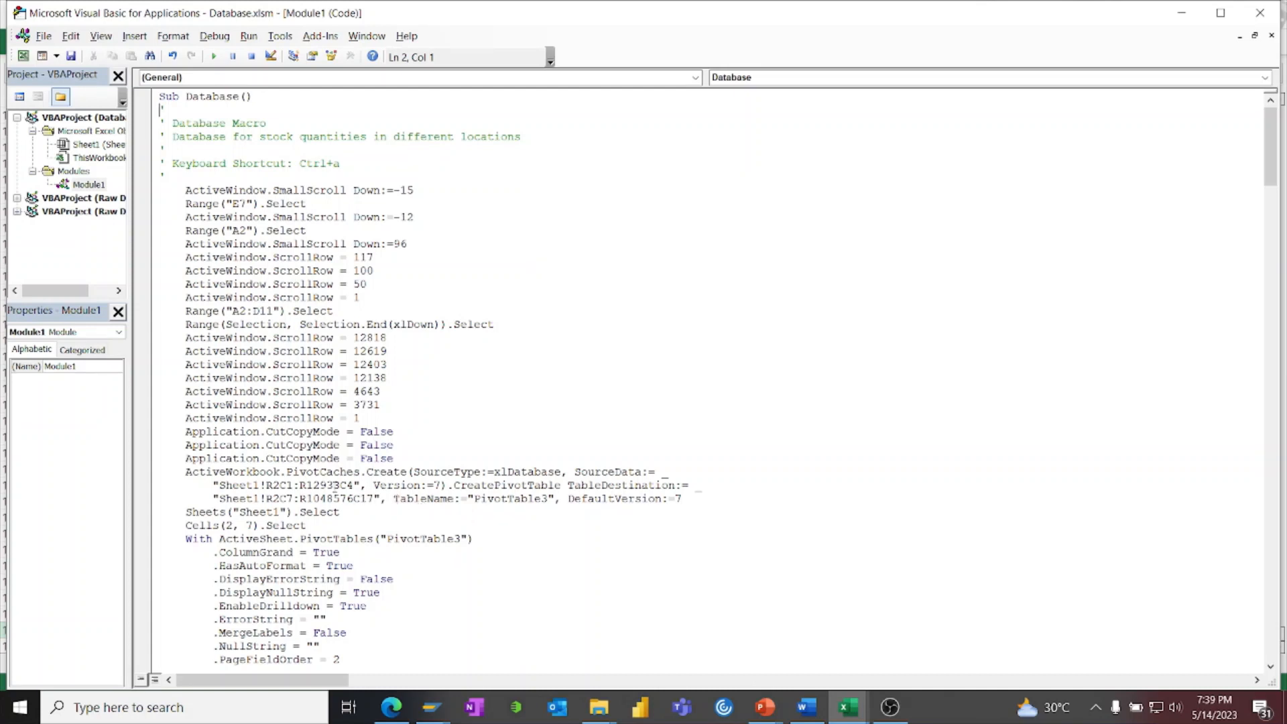
Copy the end-row number 12933 from the SourceData range in the PivotCaches.Create statement
drag(338, 484, 307, 484)
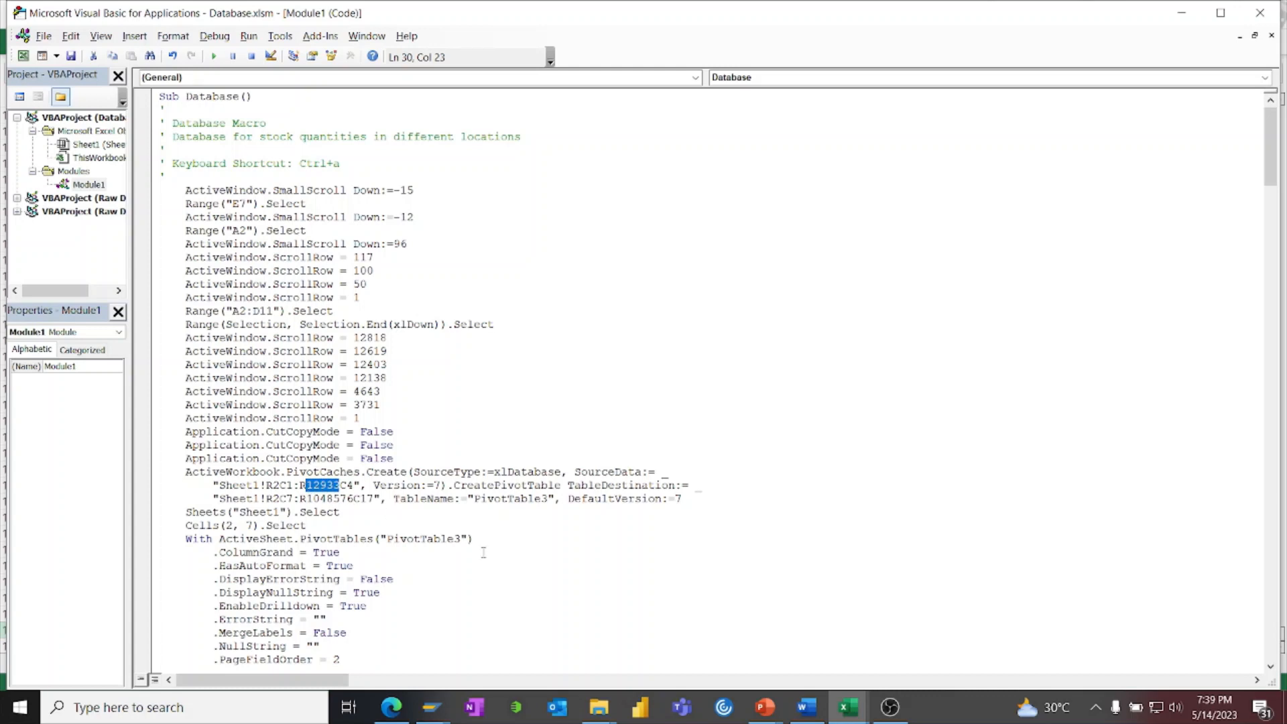
text(5)
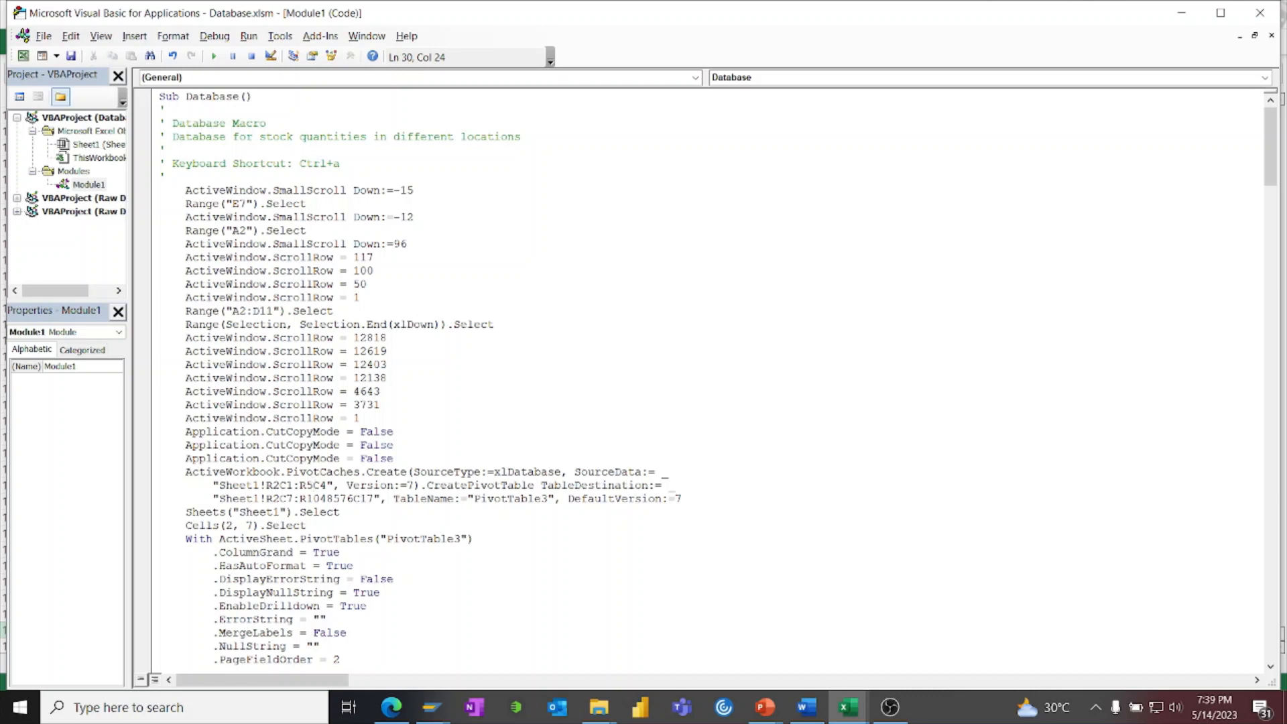
key(ctrl+z)
key(ctrl+c)
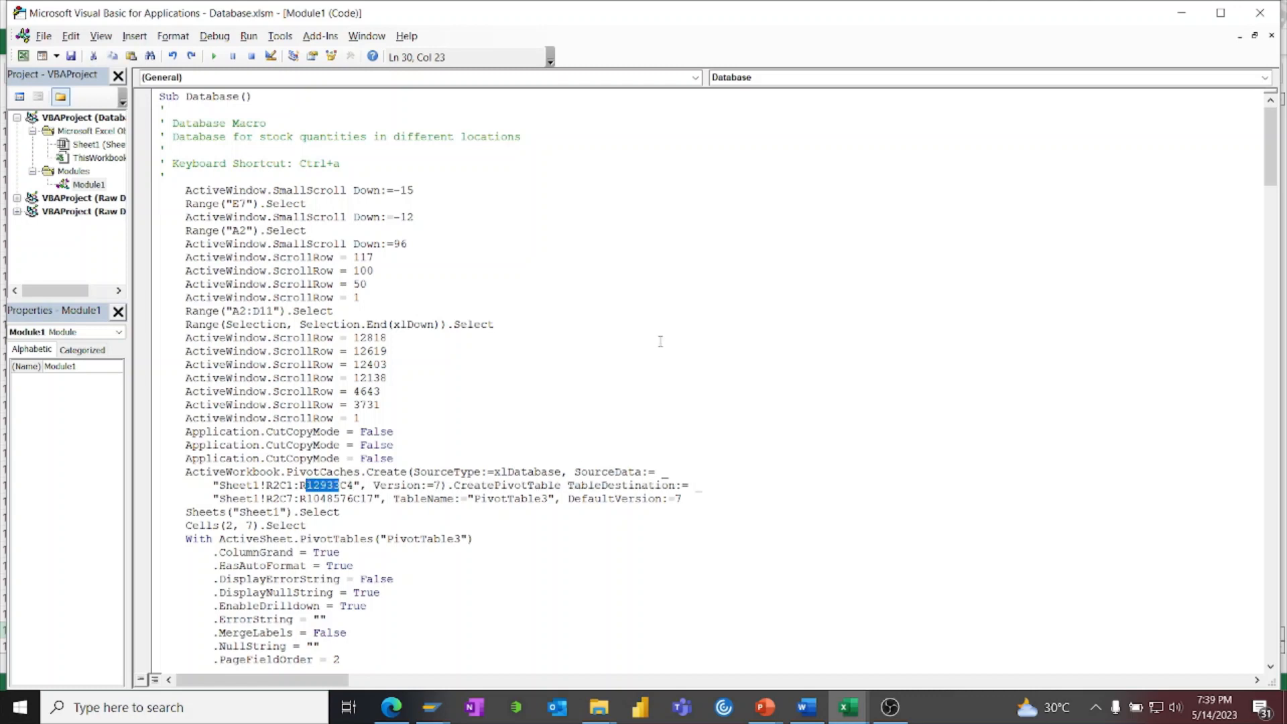
Replace the row number 12933 with 50000 in the current module's code
click(721, 268)
key(ctrl+f)
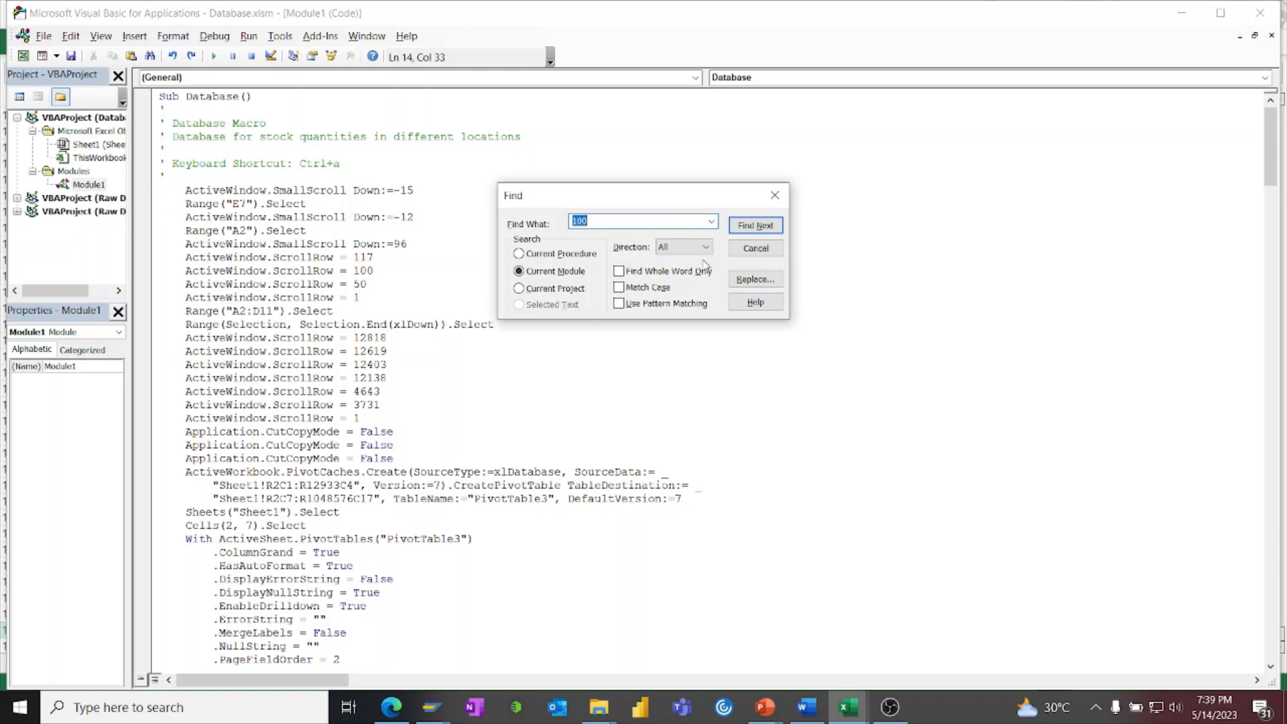
key(ctrl+v)
click(744, 279)
click(610, 238)
text(50000)
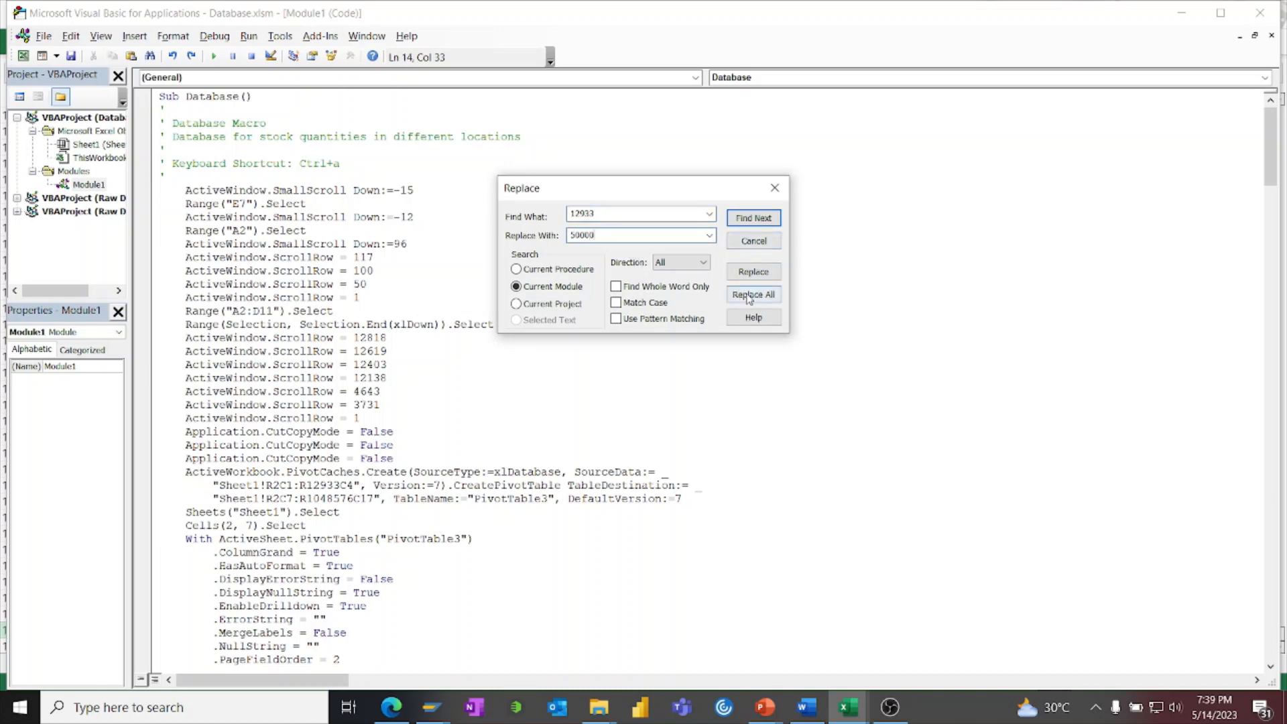
click(753, 272)
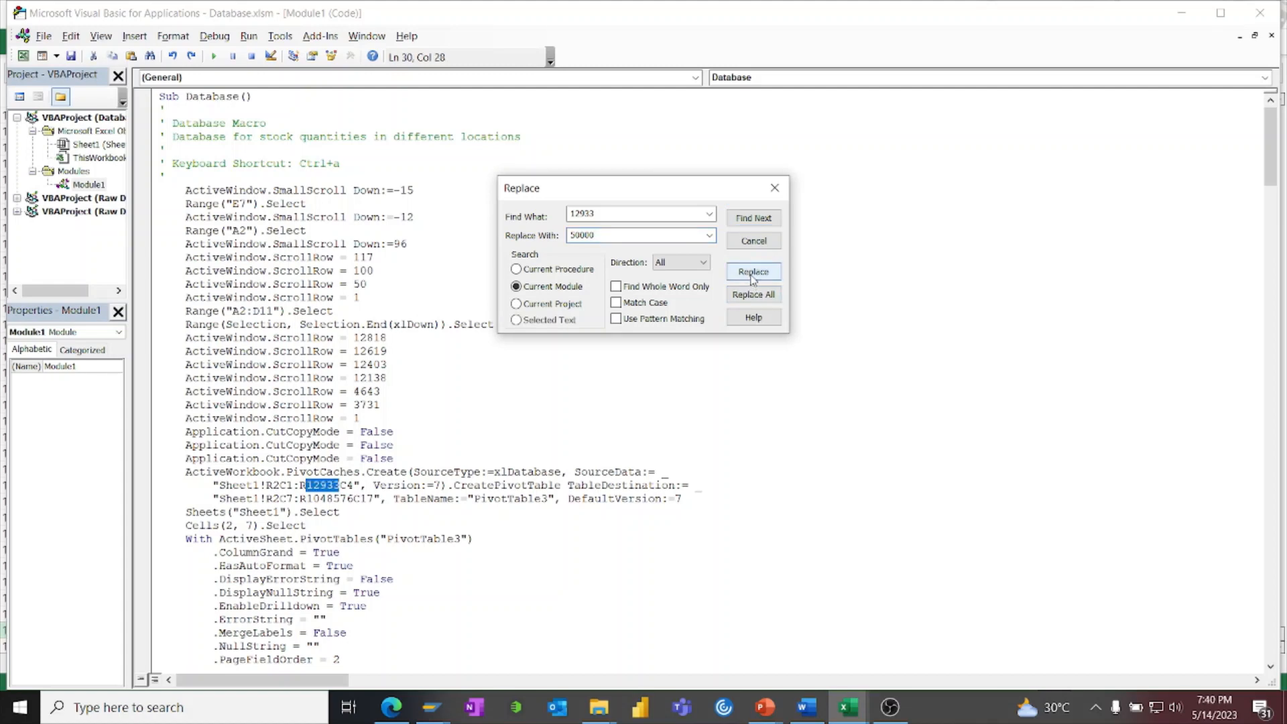